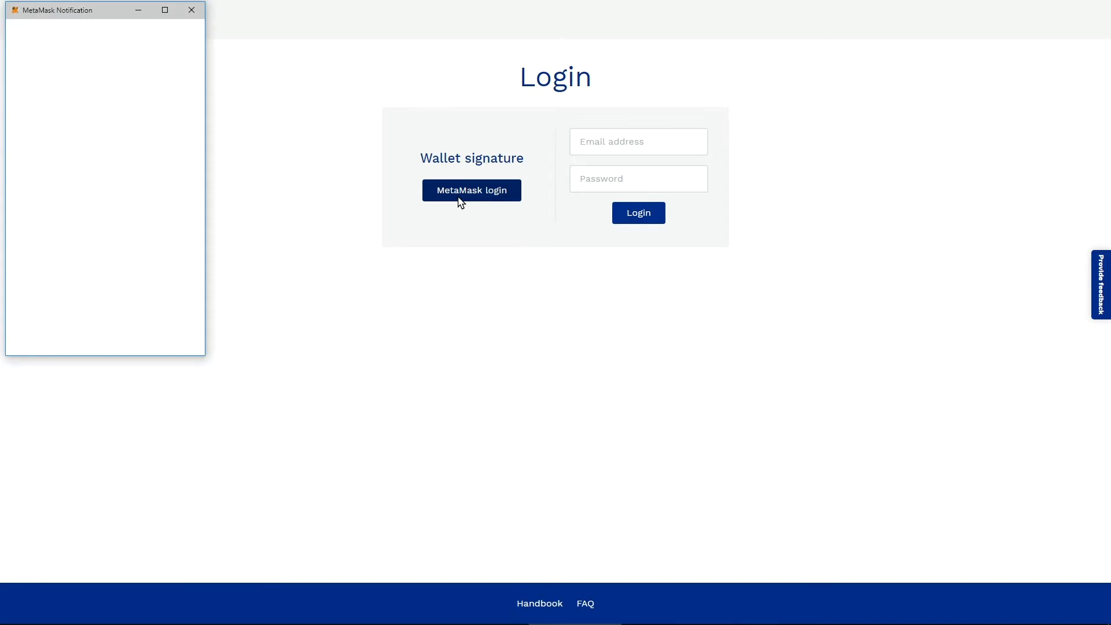
Approve the MetaMask login request and create a new workflow named Beta Test 2 without any detail text.
{"action": "left_click", "coordinate": [160, 274]}
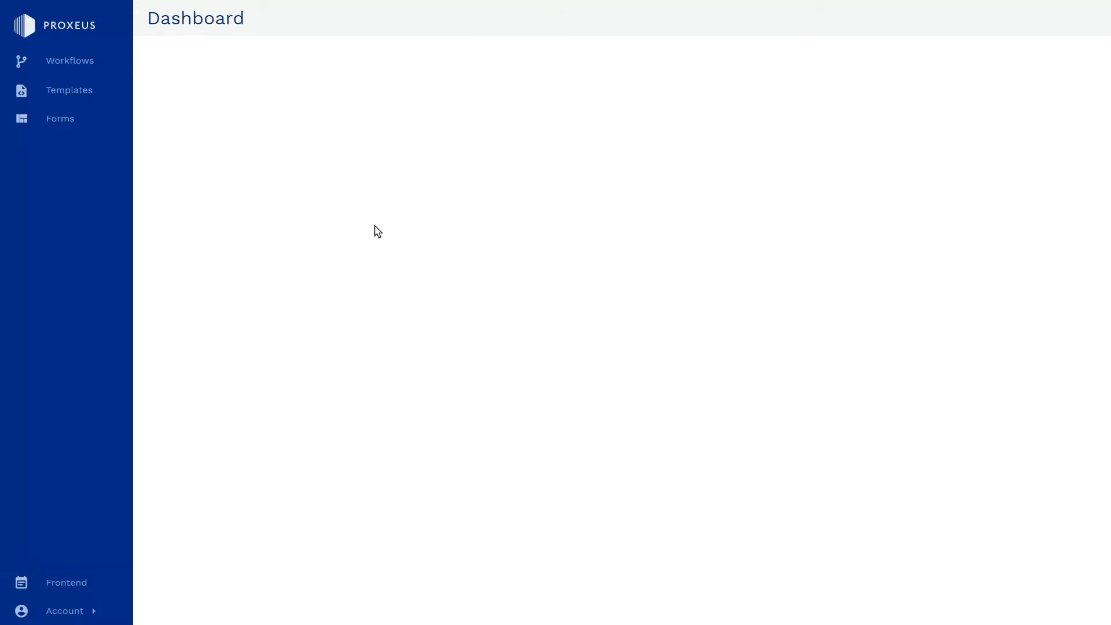
{"action": "left_click", "coordinate": [98, 67]}
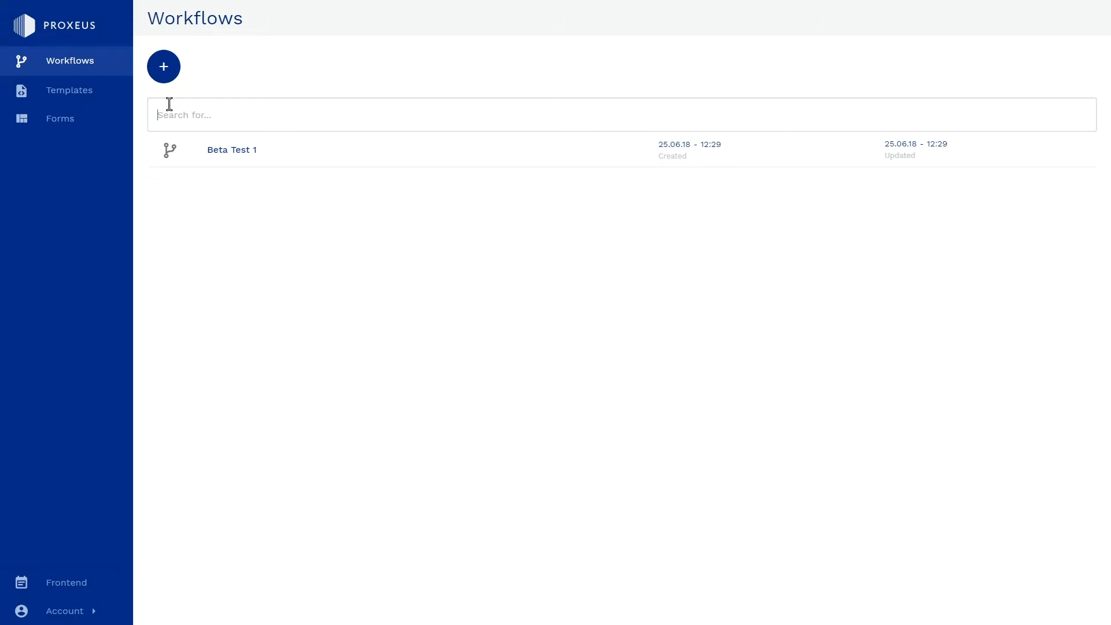
{"action": "left_click", "coordinate": [162, 76]}
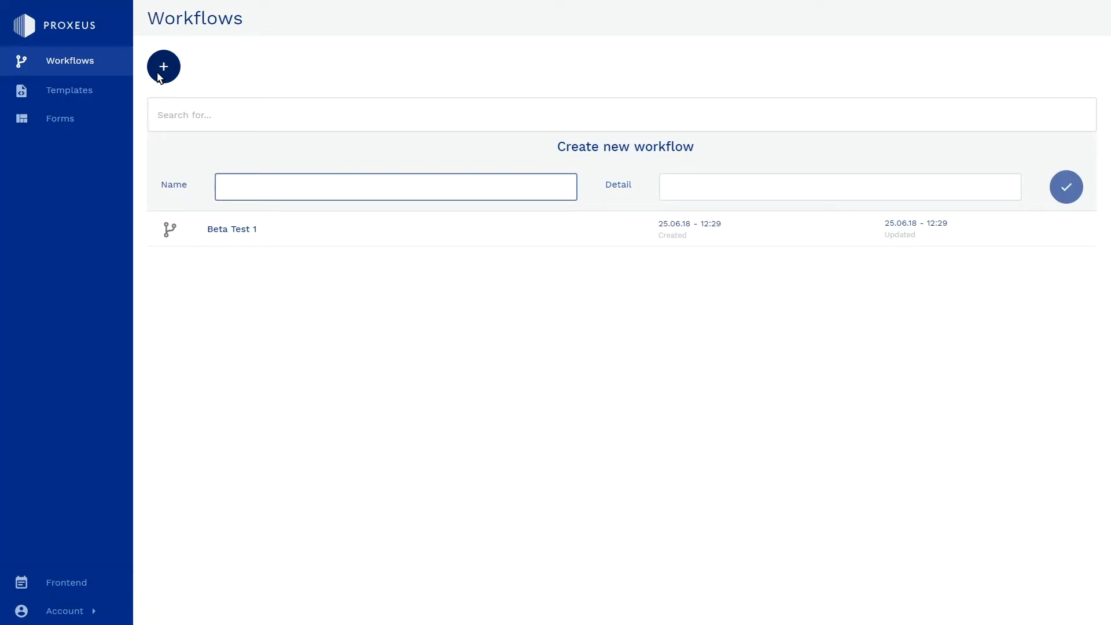
{"action": "type", "text": "Beta Test 2"}
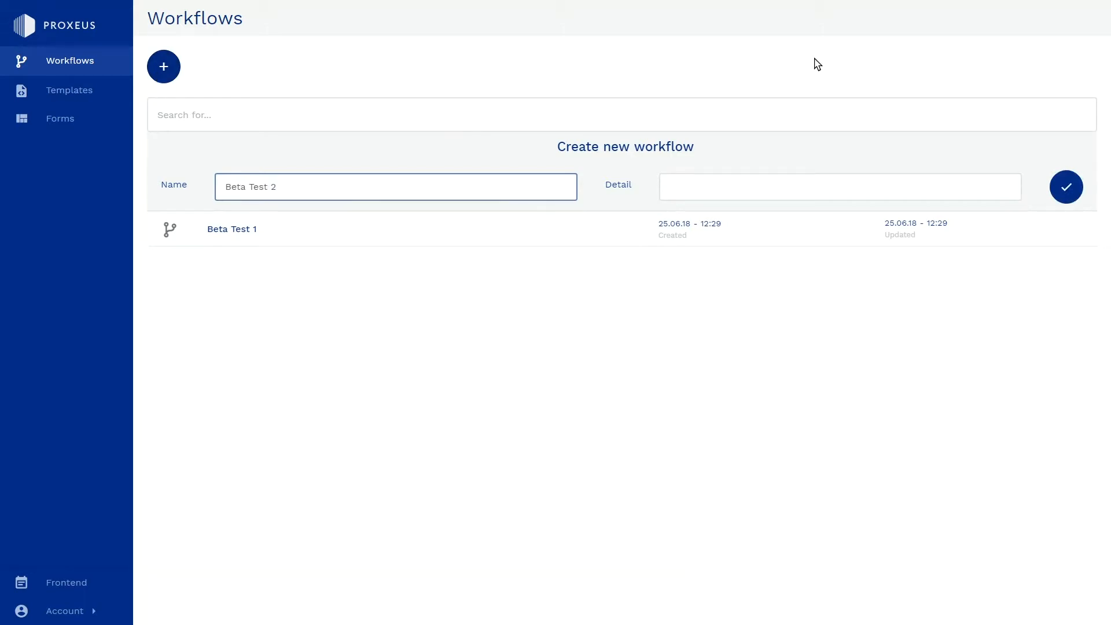
{"action": "left_click", "coordinate": [768, 191]}
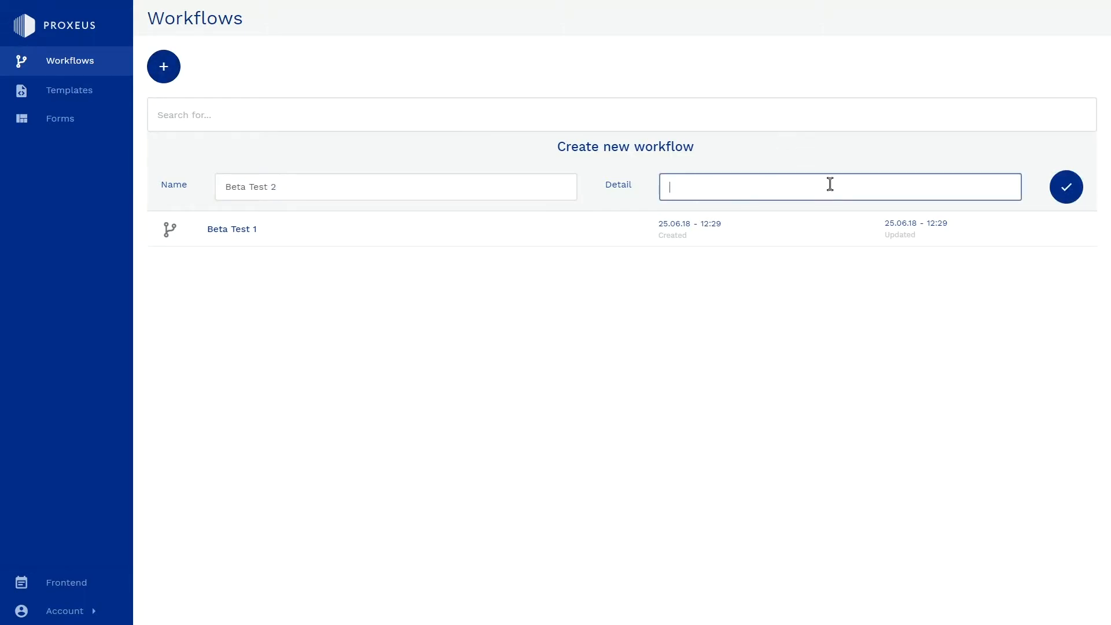
{"action": "left_click", "coordinate": [1066, 191]}
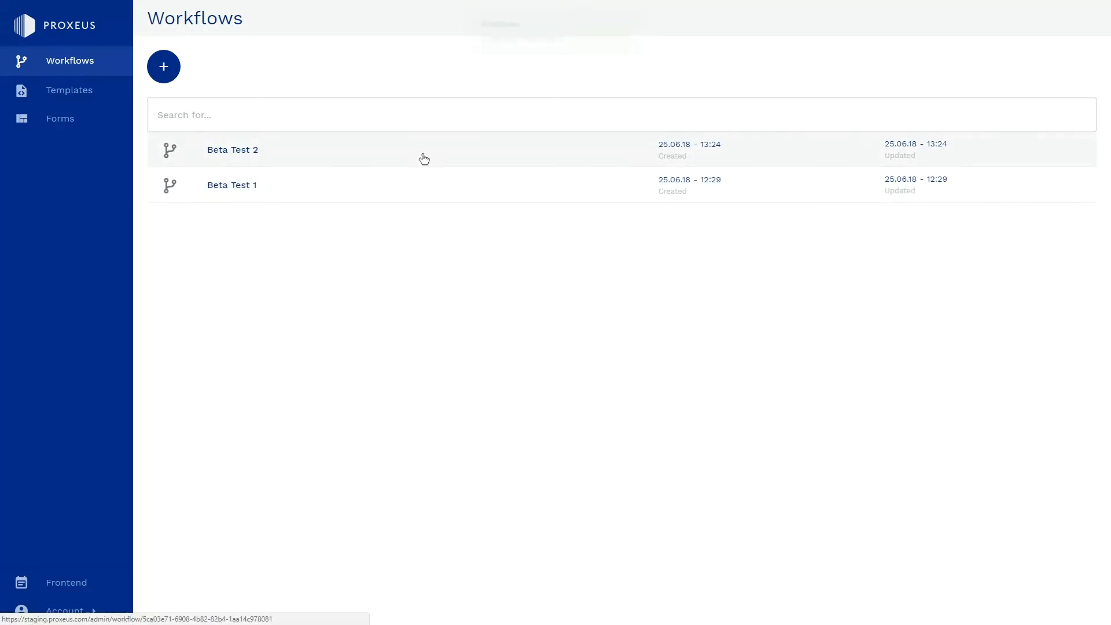
Open the Beta Test 2 workflow in the editor, save it and close it.
{"action": "left_click", "coordinate": [366, 151]}
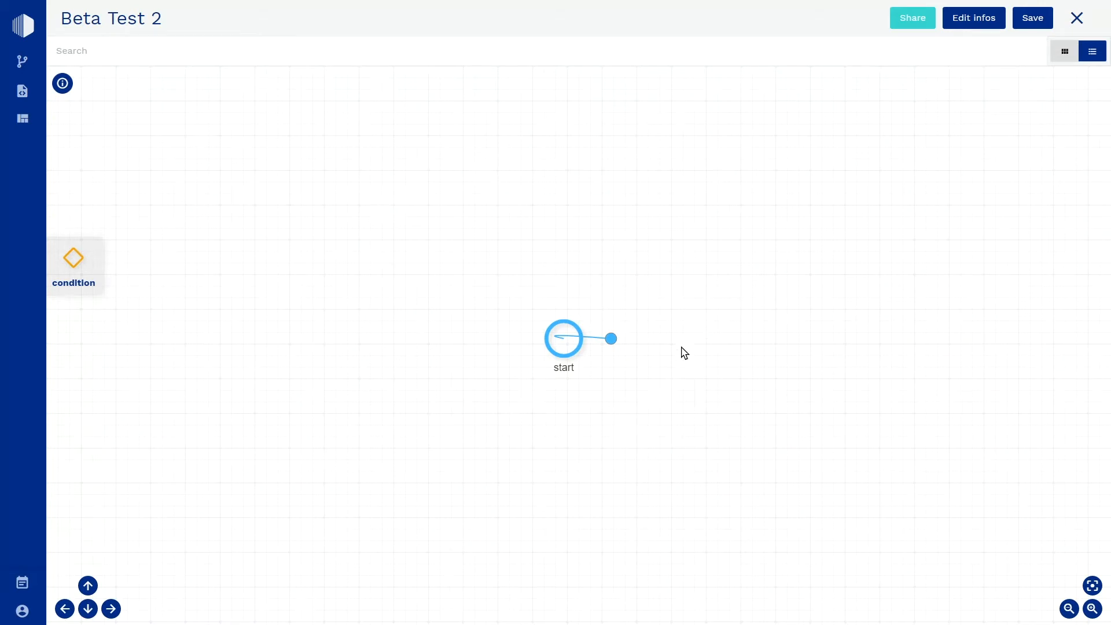
{"action": "left_click", "coordinate": [1027, 25]}
{"action": "left_click", "coordinate": [1075, 19]}
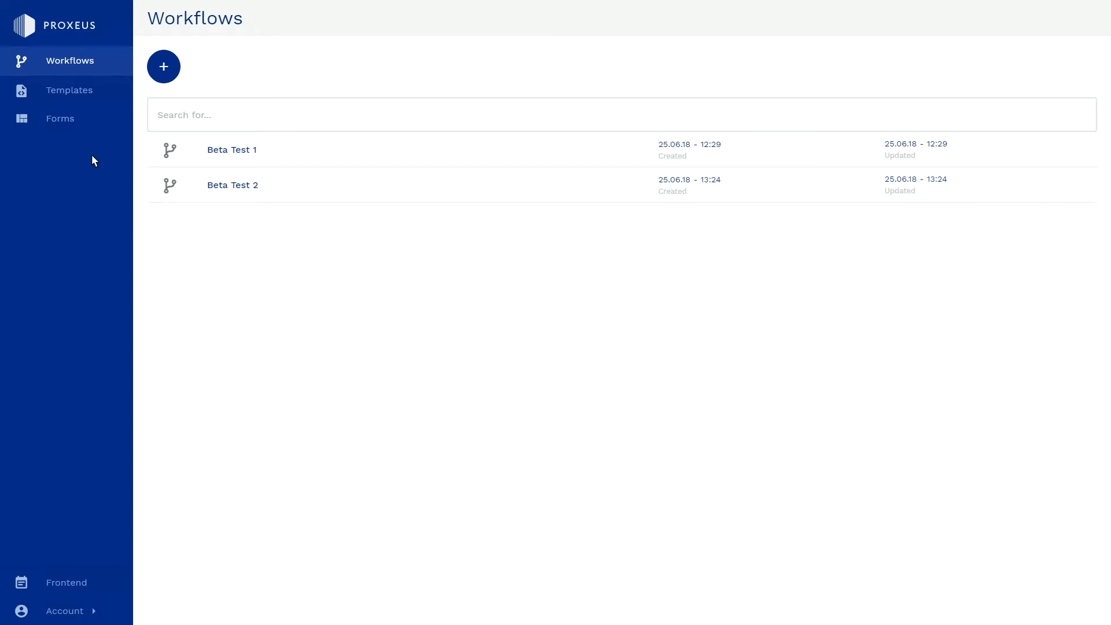
Create a new form named Beta Tutorial 1 without any detail text.
{"action": "left_click", "coordinate": [81, 126]}
{"action": "left_click", "coordinate": [163, 68]}
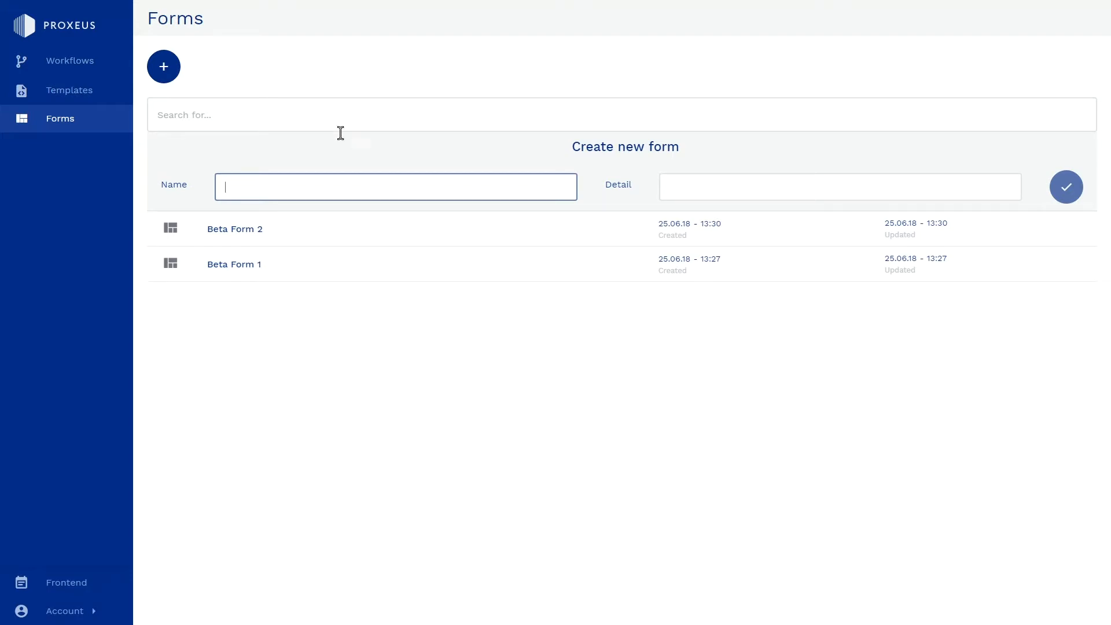
{"action": "type", "text": "Beta Tutorial 1"}
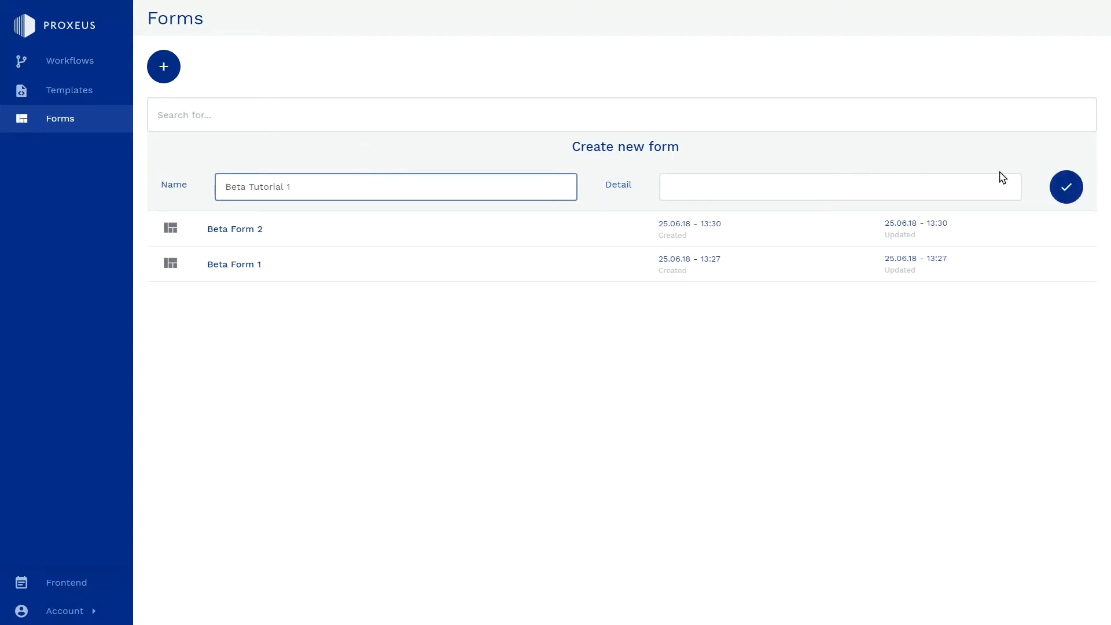
{"action": "left_click", "coordinate": [1064, 191]}
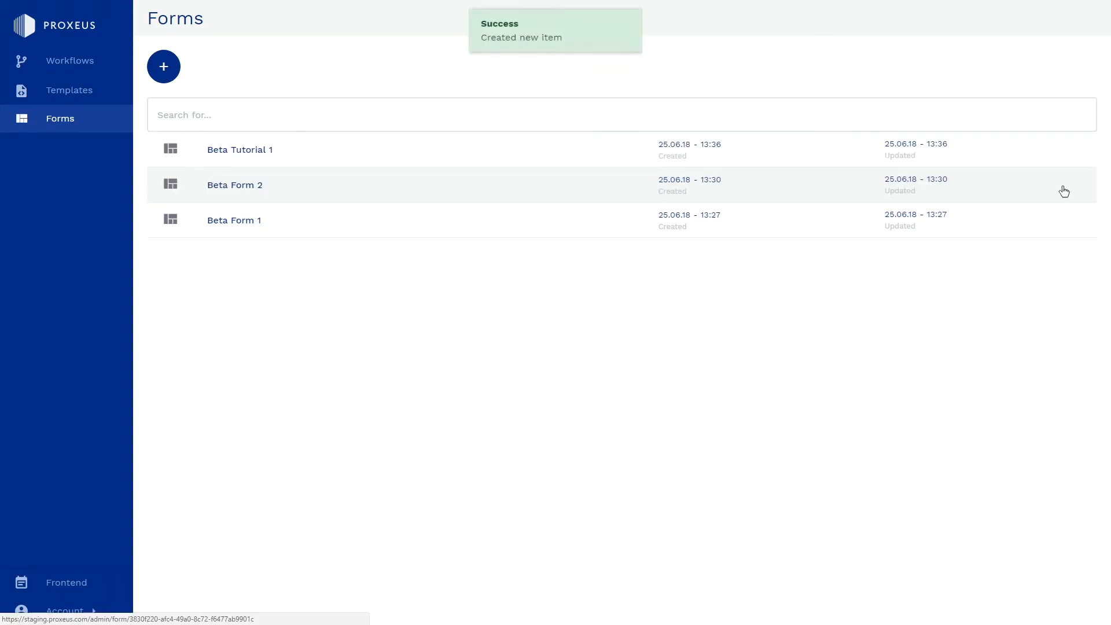
Open the Beta Tutorial 1 form and add a static headline, simple field, multiline text and radio buttons in that order.
{"action": "left_click", "coordinate": [329, 158]}
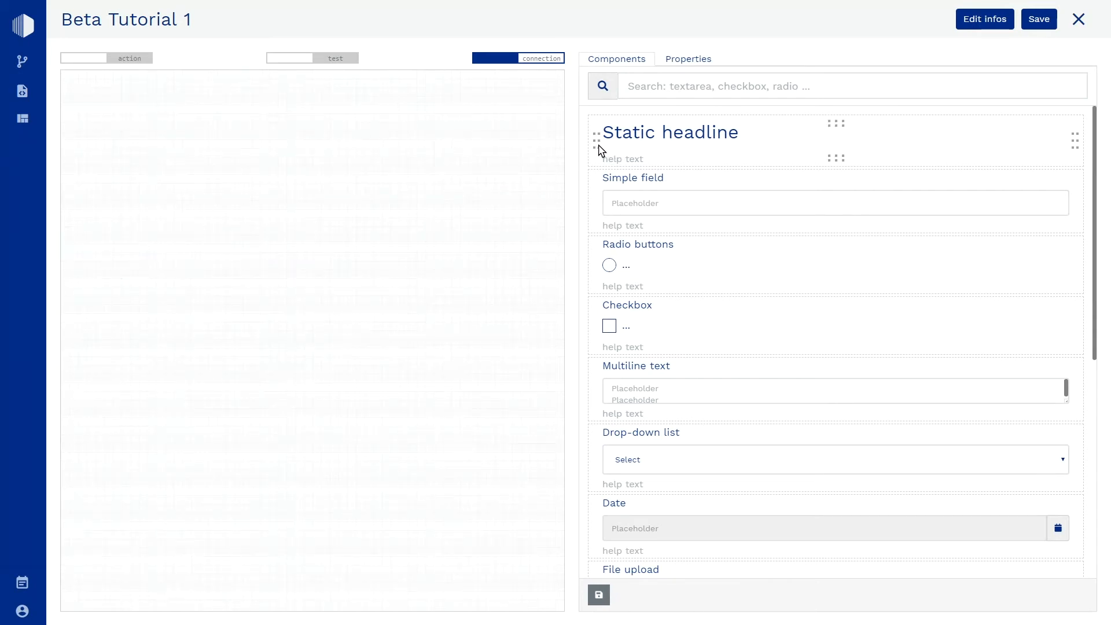
{"action": "left_click_drag", "start_coordinate": [598, 150], "coordinate": [109, 152]}
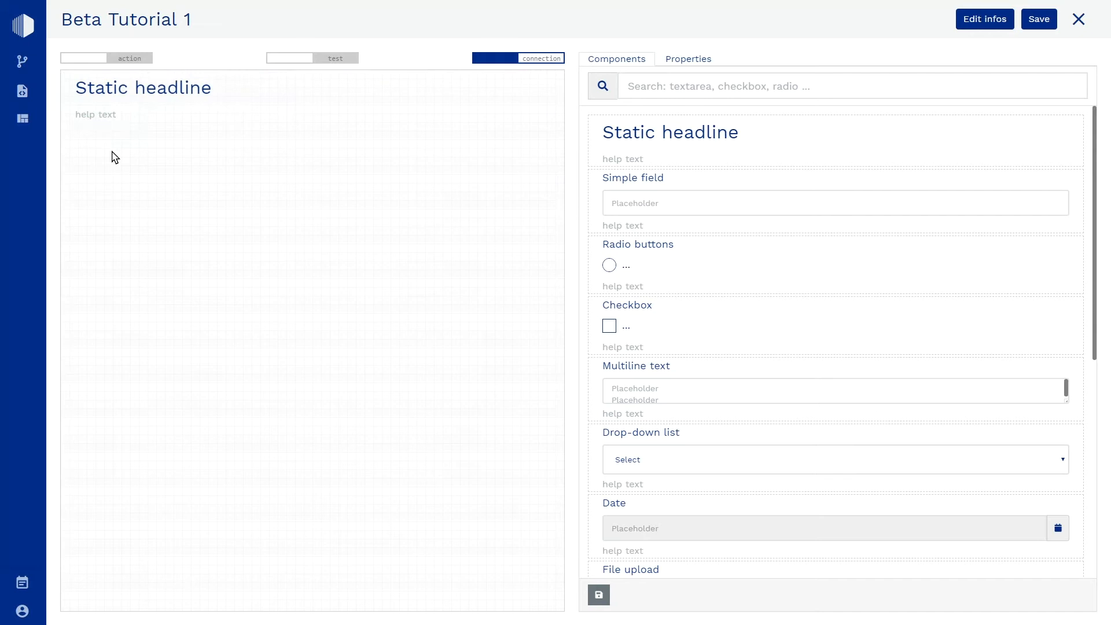
{"action": "left_click_drag", "start_coordinate": [596, 209], "coordinate": [132, 225]}
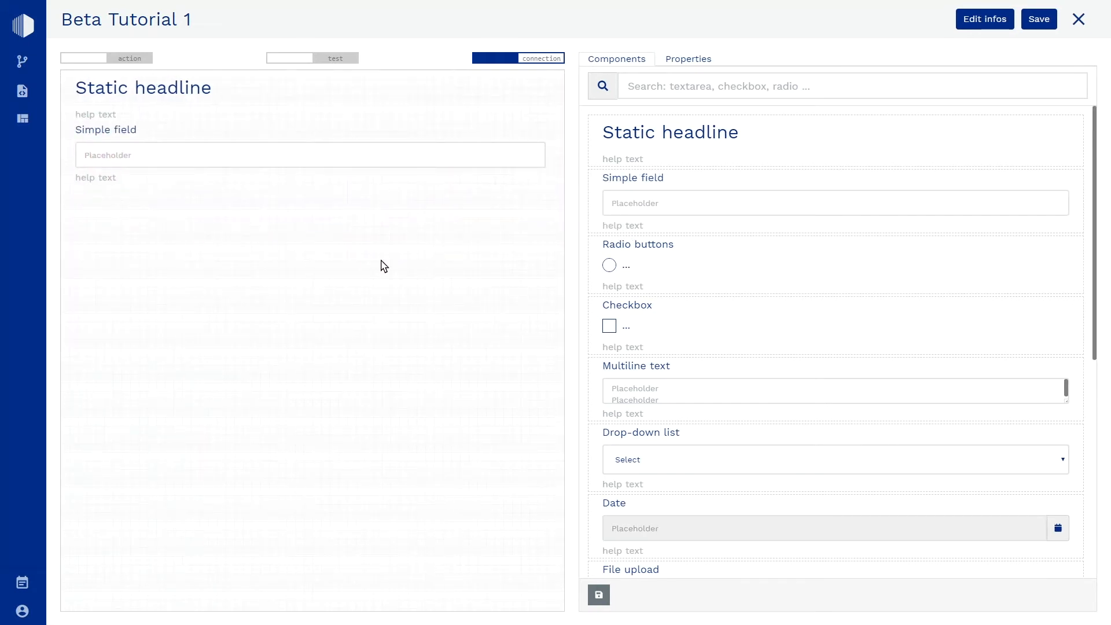
{"action": "left_click_drag", "start_coordinate": [598, 391], "coordinate": [132, 298]}
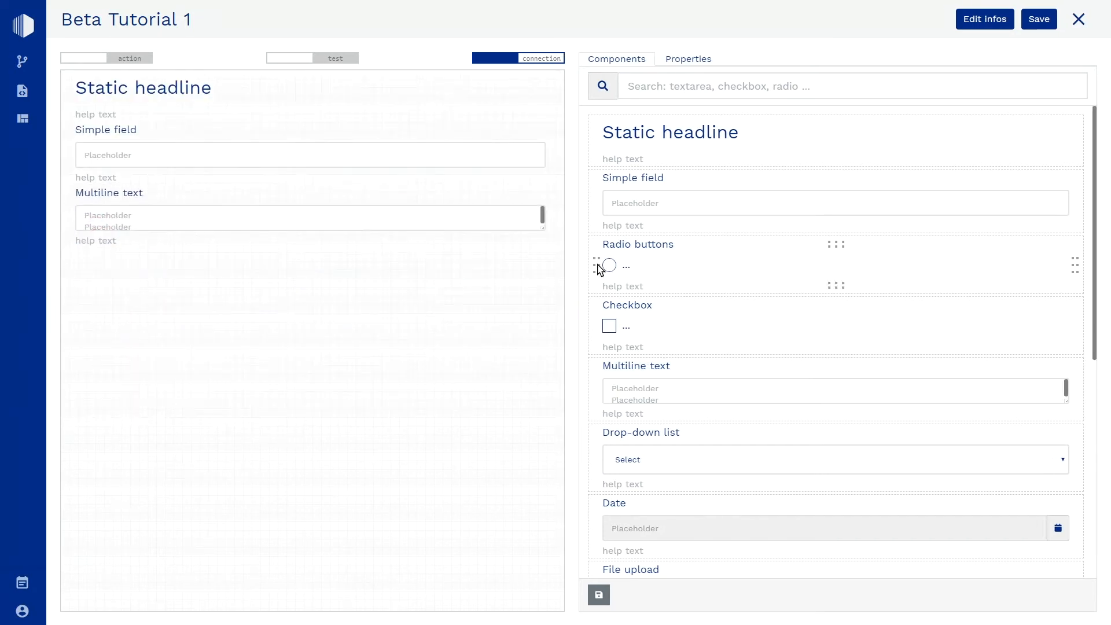
{"action": "left_click_drag", "start_coordinate": [596, 266], "coordinate": [99, 318]}
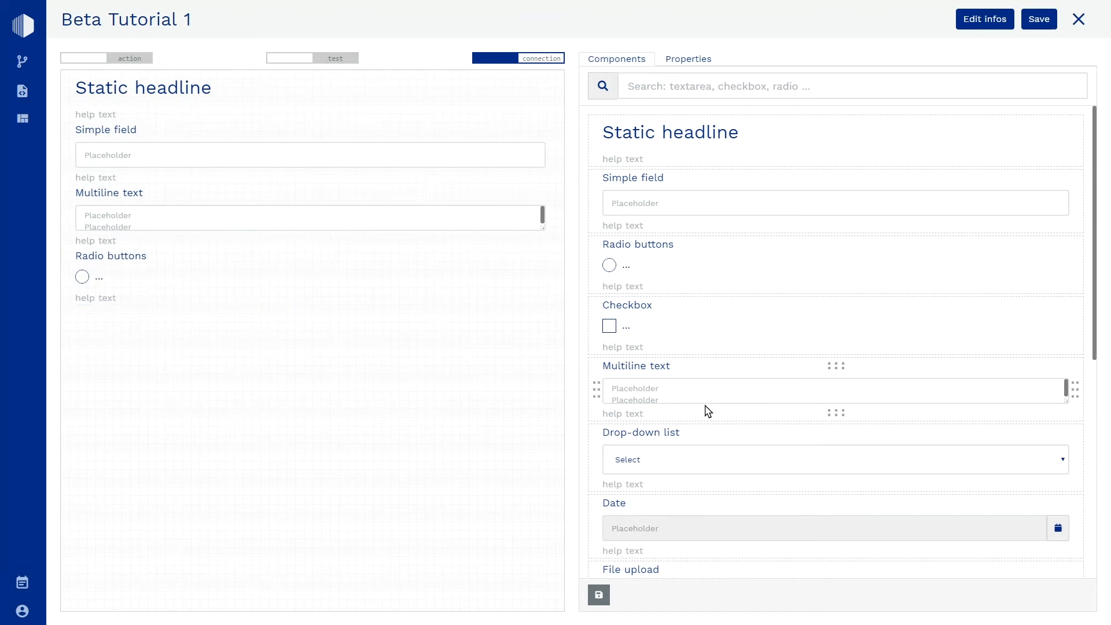
Add a Date component to the form and place it between the multiline text and the radio buttons.
{"action": "left_click_drag", "start_coordinate": [596, 527], "coordinate": [76, 405]}
{"action": "mouse_move", "coordinate": [96, 339]}
{"action": "left_click_drag", "start_coordinate": [72, 341], "coordinate": [77, 276]}
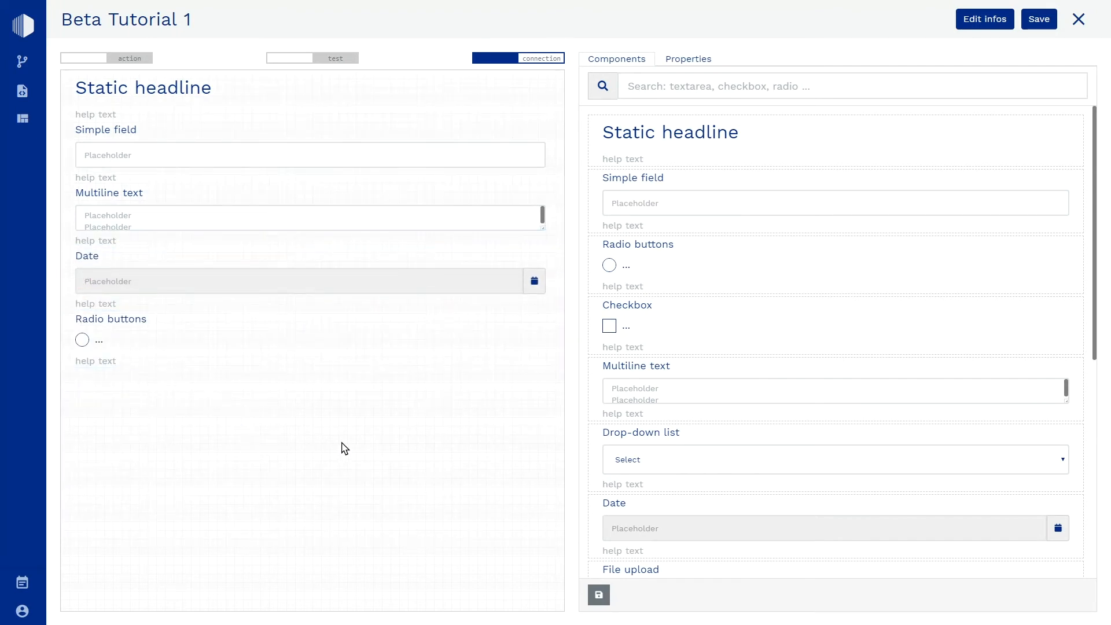
Add a second Multiline text component below the radio buttons and delete it again.
{"action": "mouse_move", "coordinate": [594, 399]}
{"action": "left_click_drag", "start_coordinate": [592, 396], "coordinate": [123, 452]}
{"action": "mouse_move", "coordinate": [213, 426]}
{"action": "right_click", "coordinate": [237, 384]}
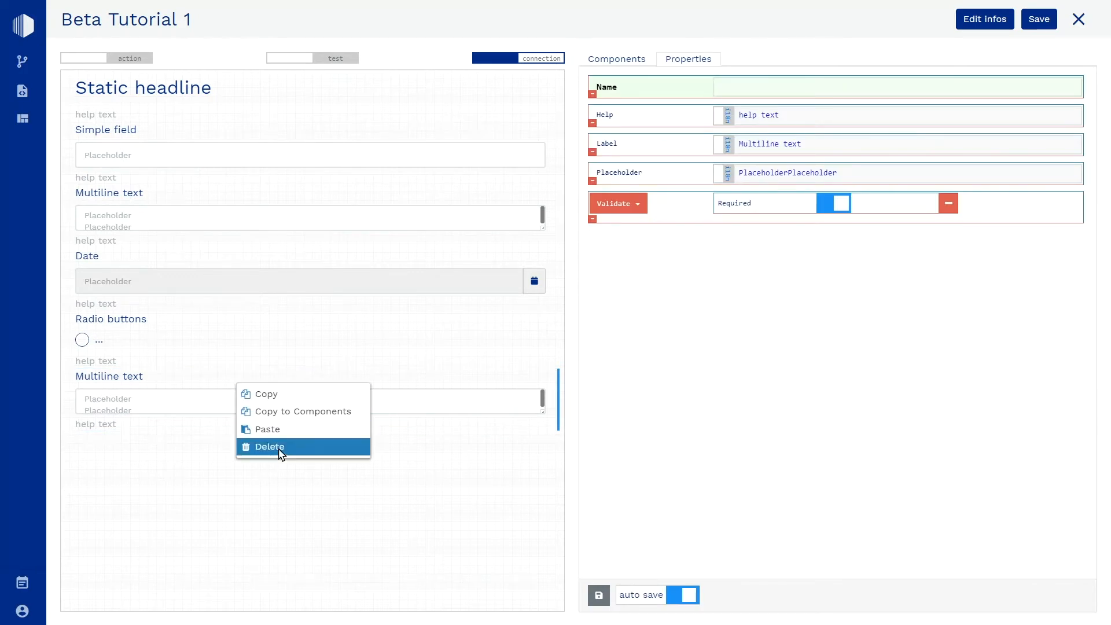
{"action": "left_click", "coordinate": [270, 446]}
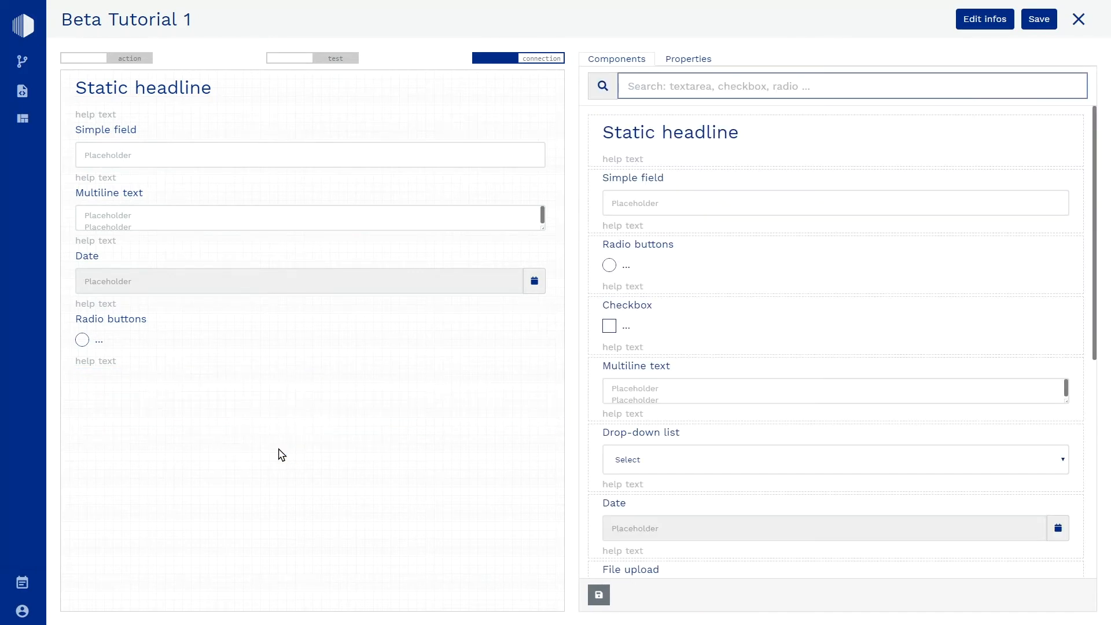
{"action": "key", "text": "F11"}
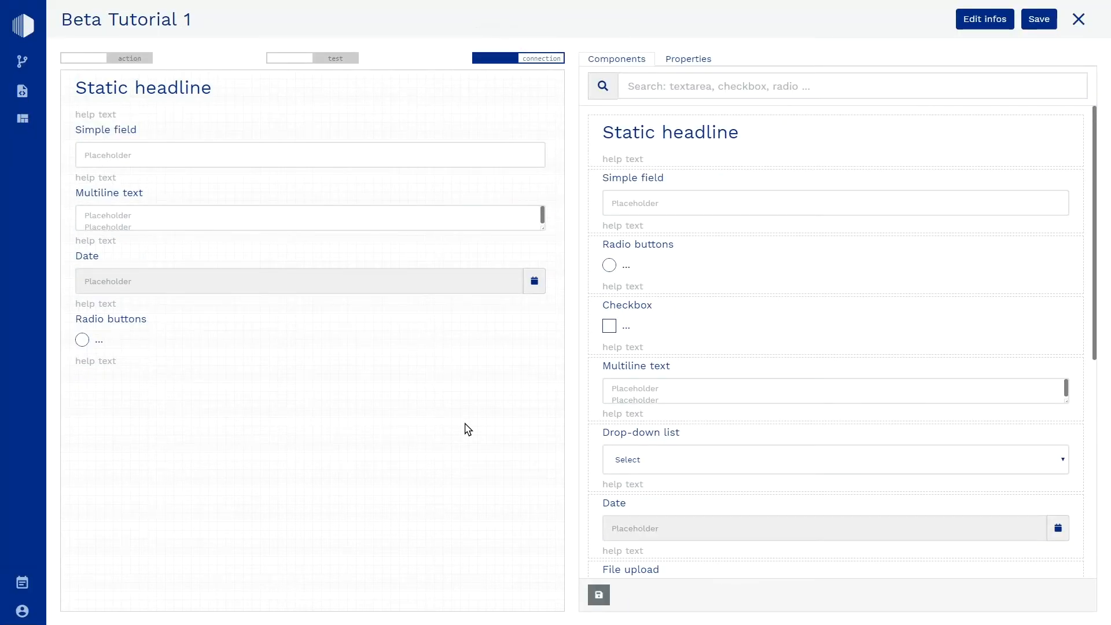
Examine the properties of the form's simple field, multiline text, date and radio buttons components.
{"action": "left_click", "coordinate": [458, 160]}
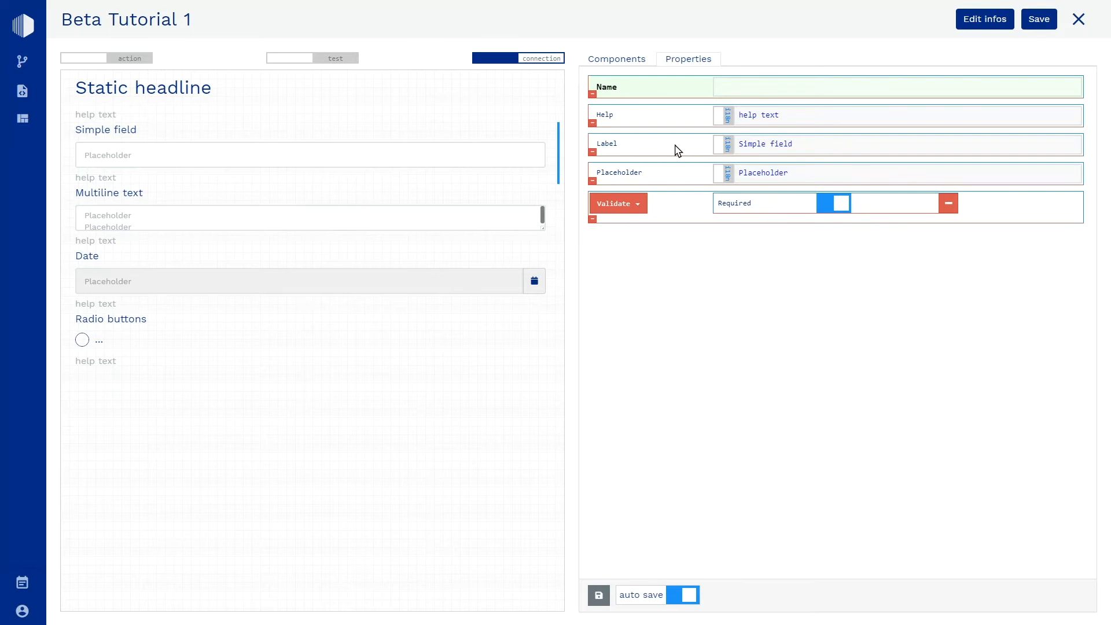
{"action": "left_click", "coordinate": [834, 212]}
{"action": "left_click", "coordinate": [469, 413]}
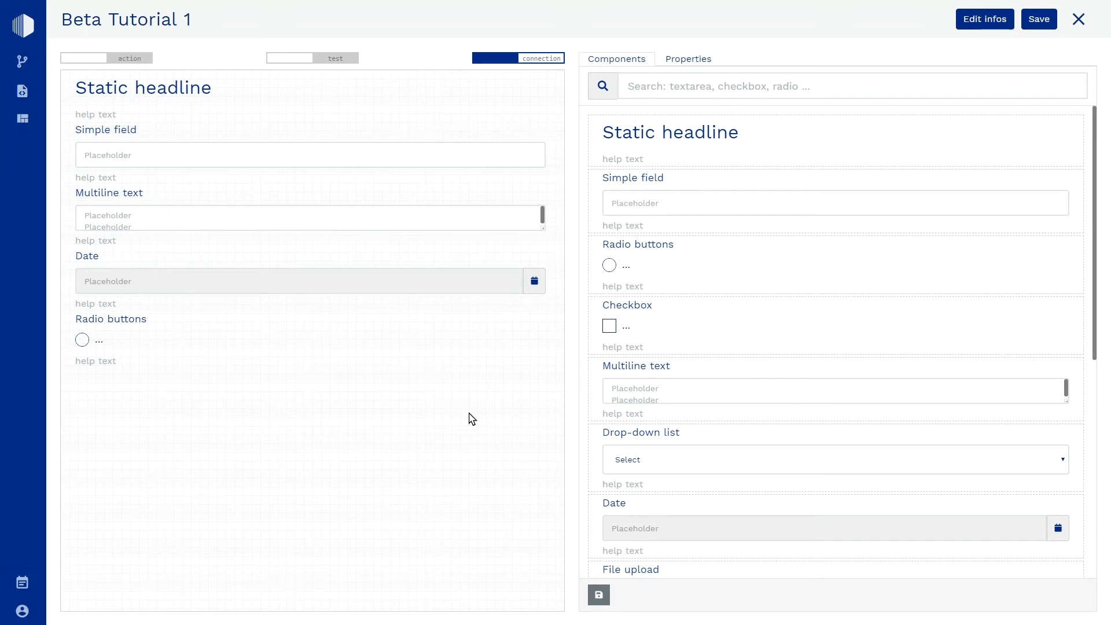
{"action": "left_click", "coordinate": [391, 150]}
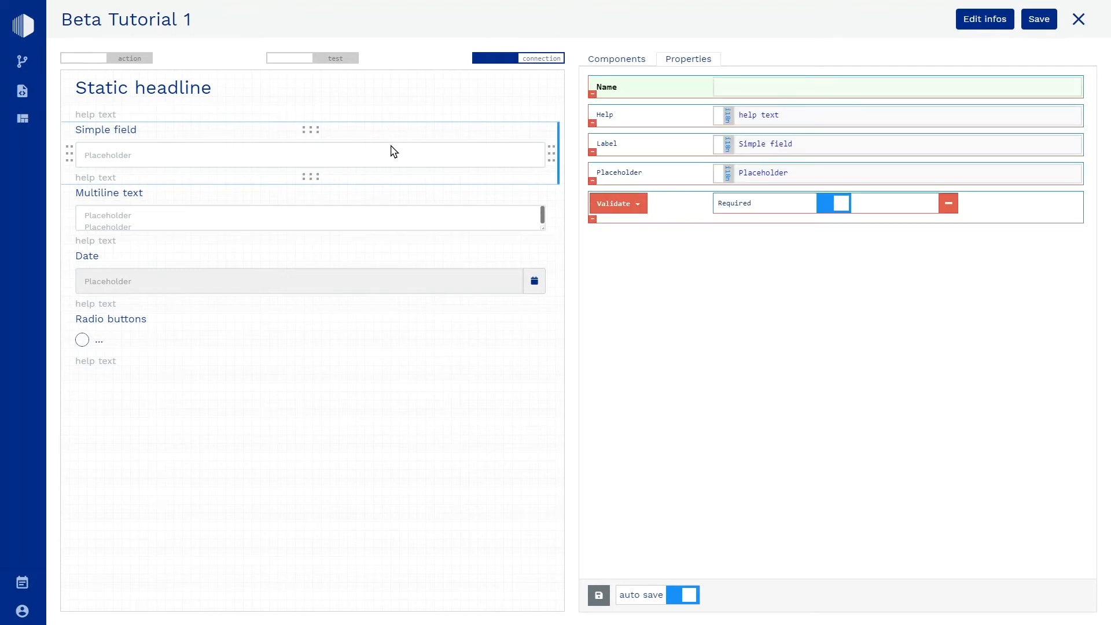
{"action": "left_click", "coordinate": [405, 207]}
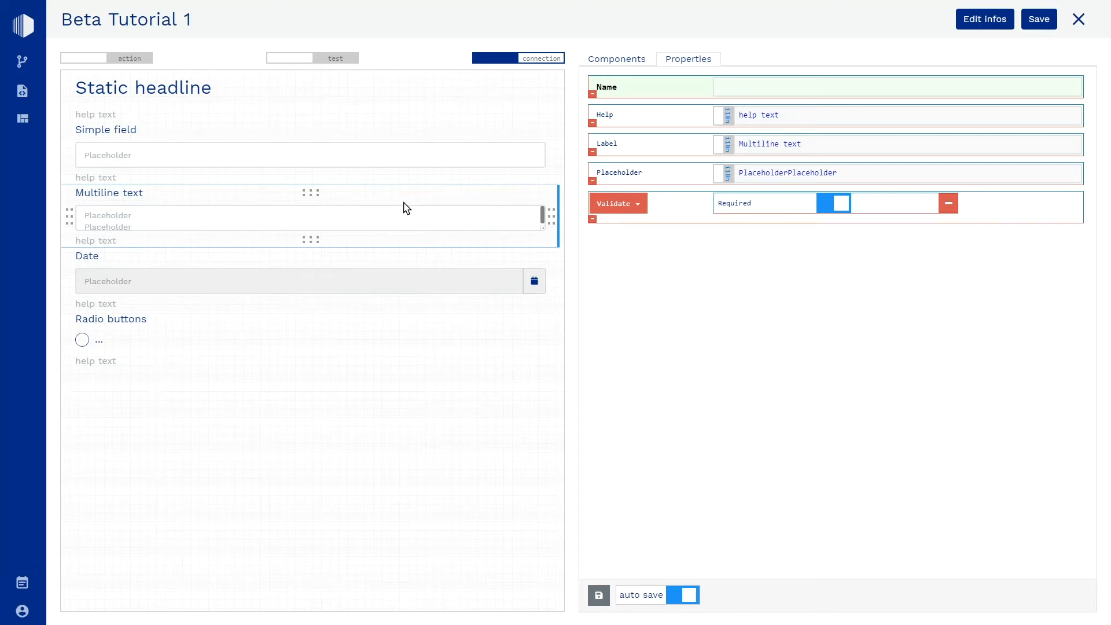
{"action": "left_click", "coordinate": [406, 269]}
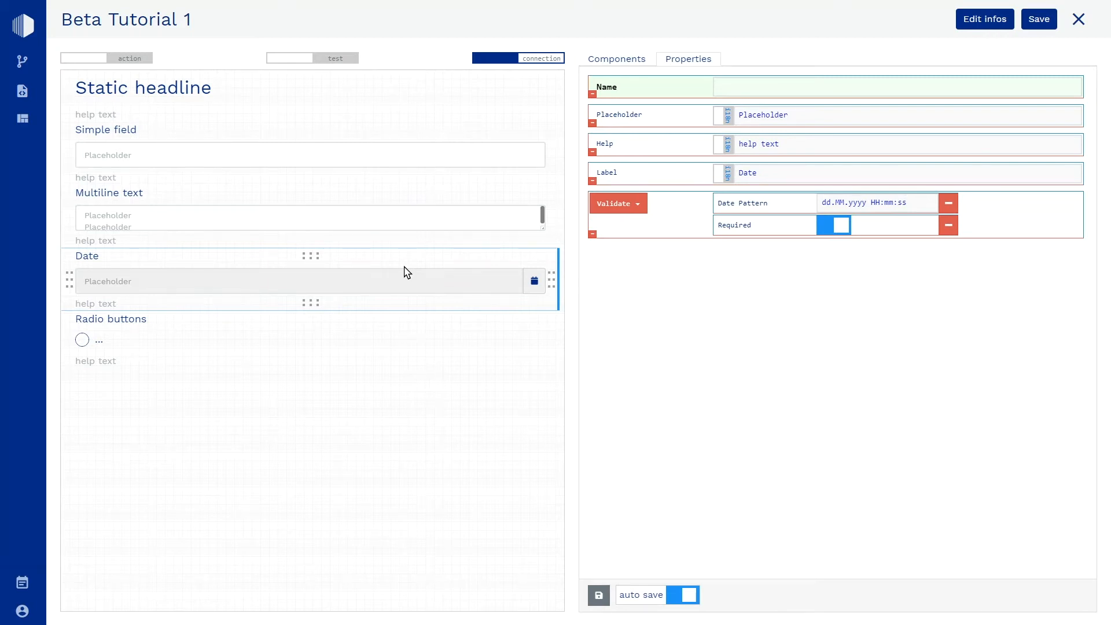
{"action": "left_click", "coordinate": [398, 332]}
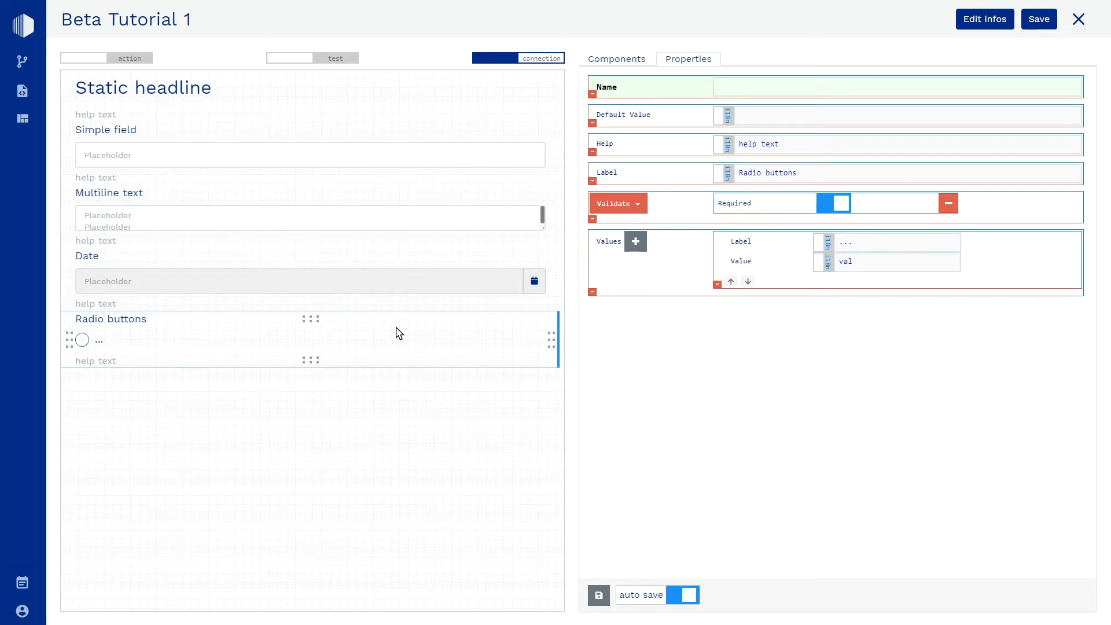
Set the static headline component's name to Title and clear its help text.
{"action": "left_click", "coordinate": [360, 88]}
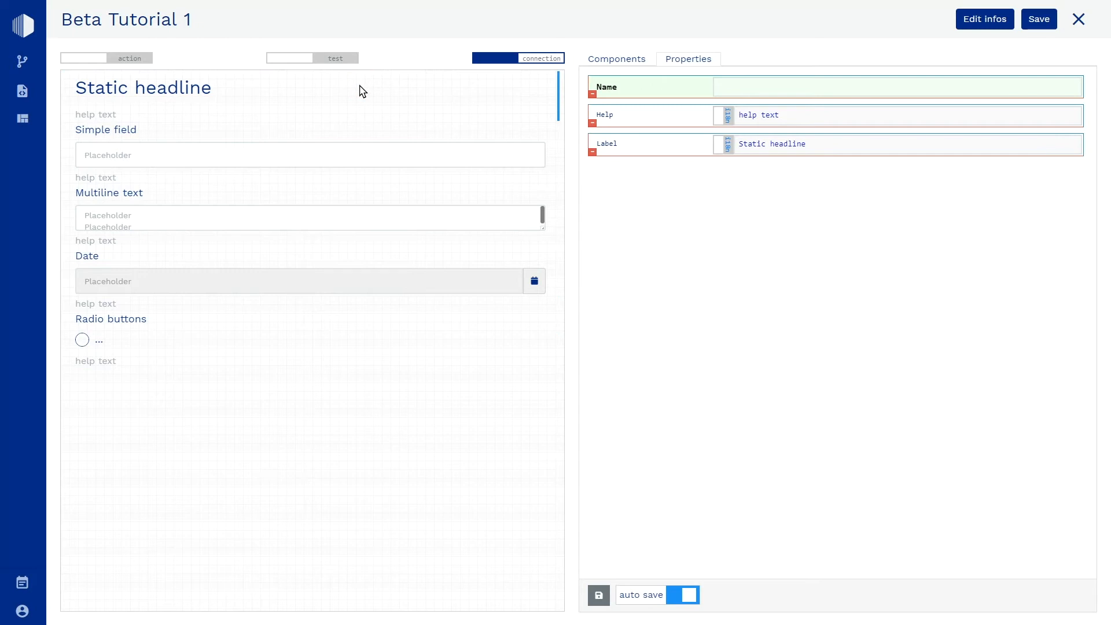
{"action": "left_click", "coordinate": [756, 87]}
{"action": "type", "text": "Title"}
{"action": "left_click", "coordinate": [804, 116]}
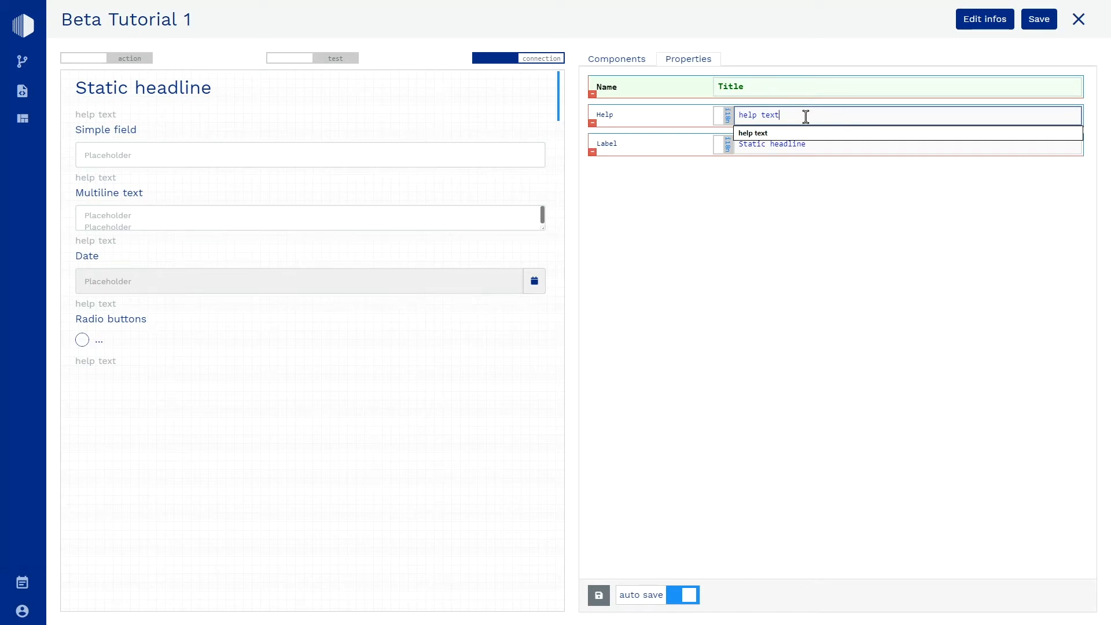
{"action": "key", "text": "BackSpace"}
{"action": "key", "text": "BackSpace"}
{"action": "key", "text": "BackSpace"}
{"action": "key", "text": "BackSpace"}
{"action": "key", "text": "BackSpace"}
{"action": "key", "text": "BackSpace"}
{"action": "key", "text": "BackSpace"}
{"action": "key", "text": "BackSpace"}
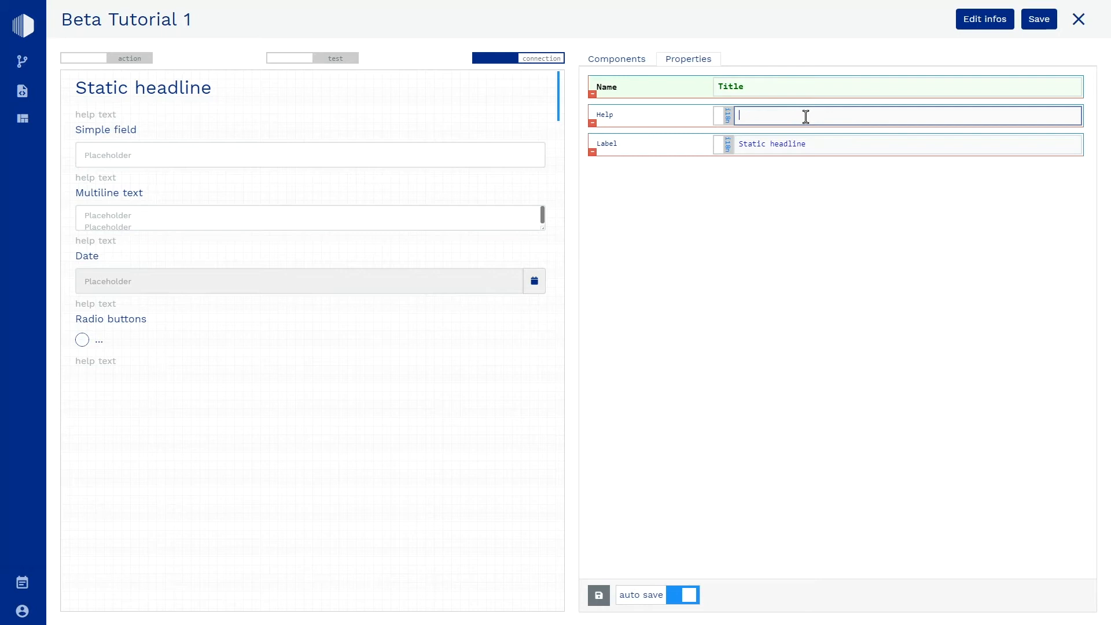
Change the label of the headline component to Cryptos.
{"action": "left_click", "coordinate": [828, 147]}
{"action": "left_click_drag", "start_coordinate": [830, 147], "coordinate": [674, 141]}
{"action": "type", "text": "Cryptos"}
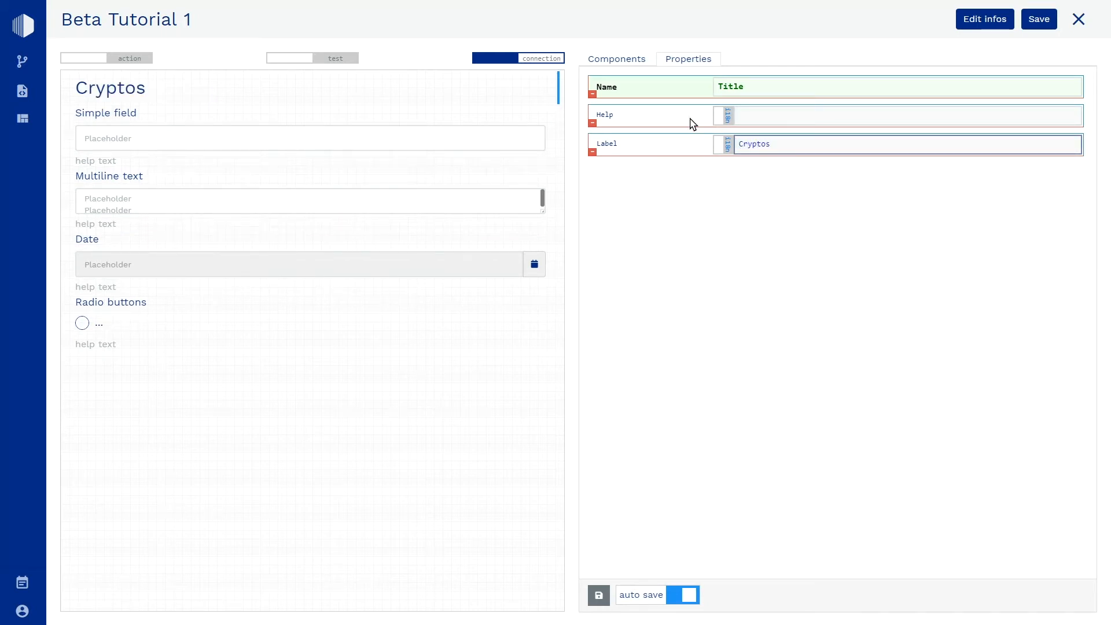
Set the simple field component's name to Name and clear its help text.
{"action": "left_click", "coordinate": [490, 142]}
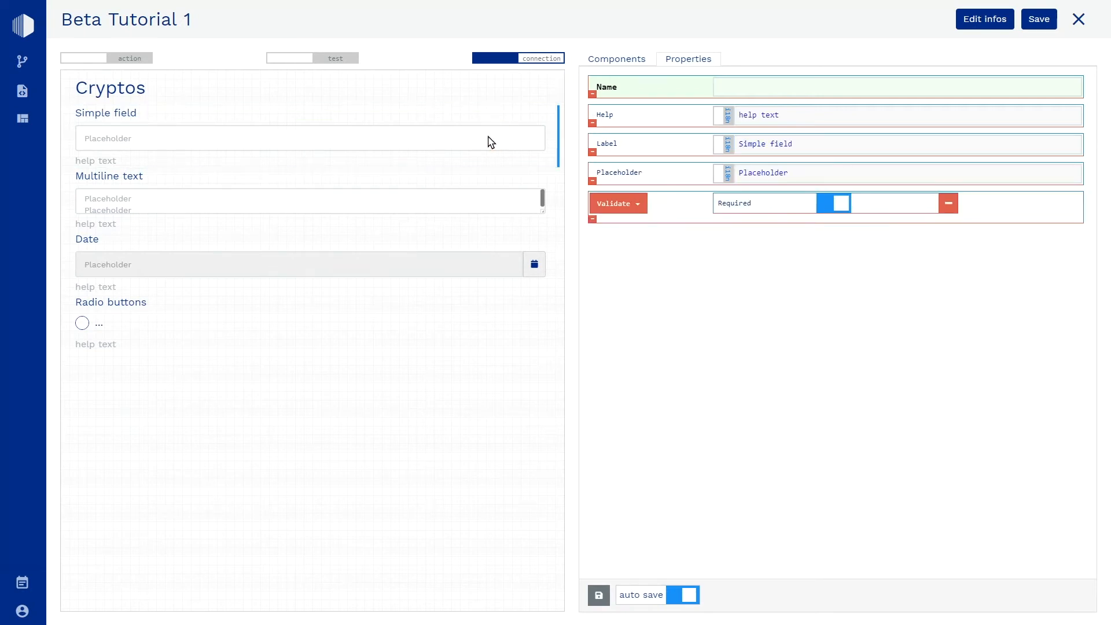
{"action": "left_click", "coordinate": [749, 88]}
{"action": "type", "text": "Name"}
{"action": "left_click", "coordinate": [795, 112]}
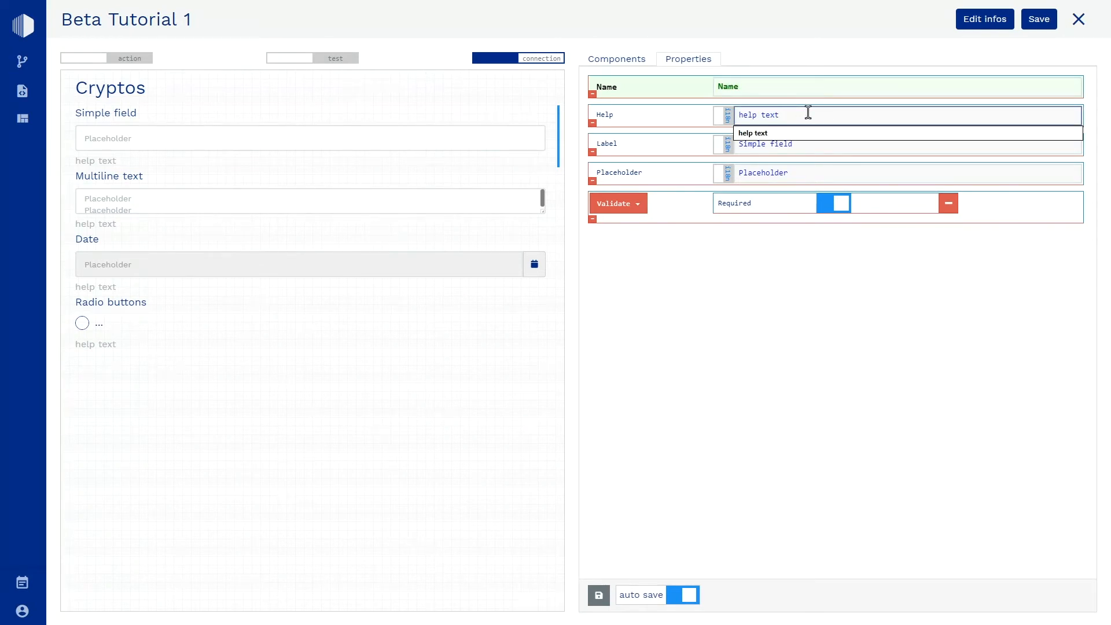
{"action": "key", "text": "BackSpace"}
{"action": "key", "text": "BackSpace"}
{"action": "key", "text": "BackSpace"}
{"action": "key", "text": "BackSpace"}
{"action": "key", "text": "BackSpace"}
{"action": "key", "text": "BackSpace"}
{"action": "key", "text": "BackSpace"}
{"action": "key", "text": "BackSpace"}
Change the simple field's label to Name and clear its placeholder text.
{"action": "left_click", "coordinate": [817, 143]}
{"action": "triple_click", "coordinate": [784, 143]}
{"action": "type", "text": "Name"}
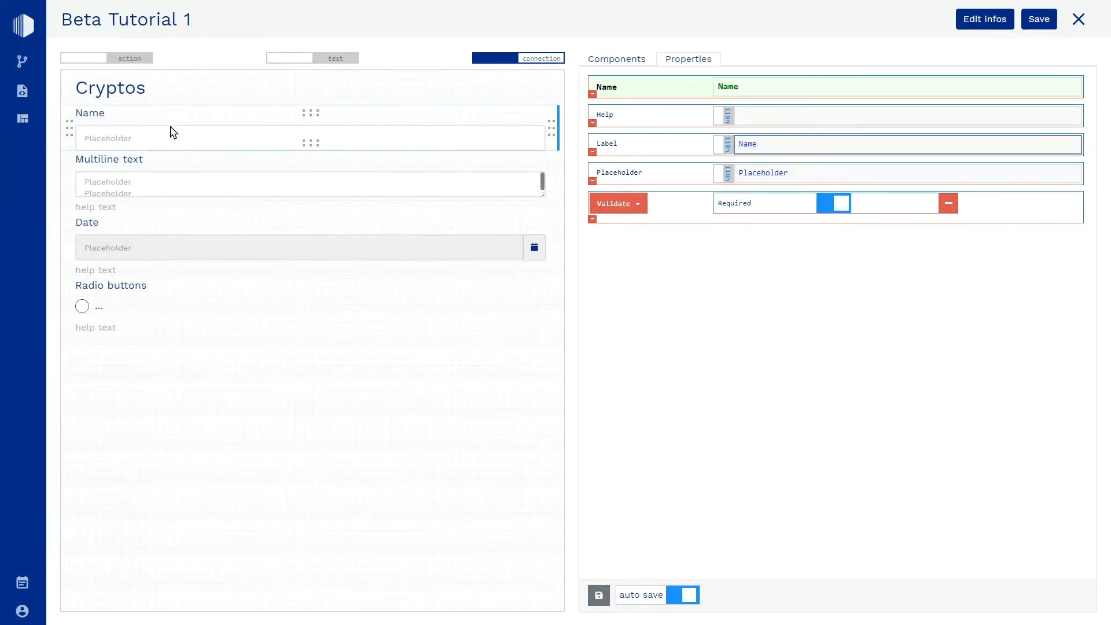
{"action": "left_click", "coordinate": [770, 172]}
{"action": "double_click", "coordinate": [770, 173]}
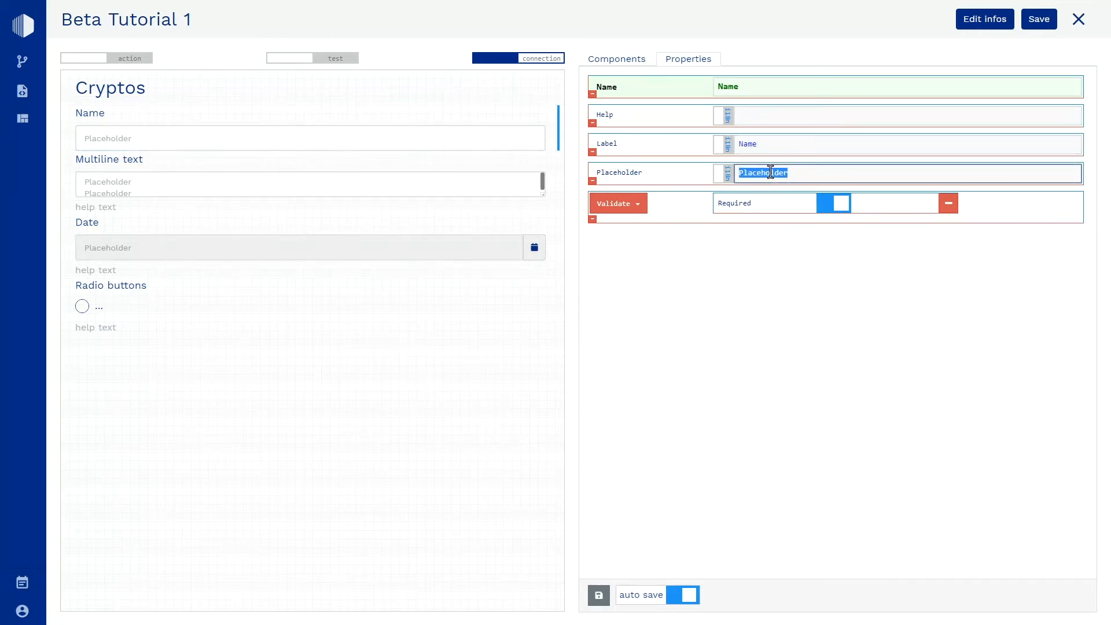
{"action": "key", "text": "BackSpace"}
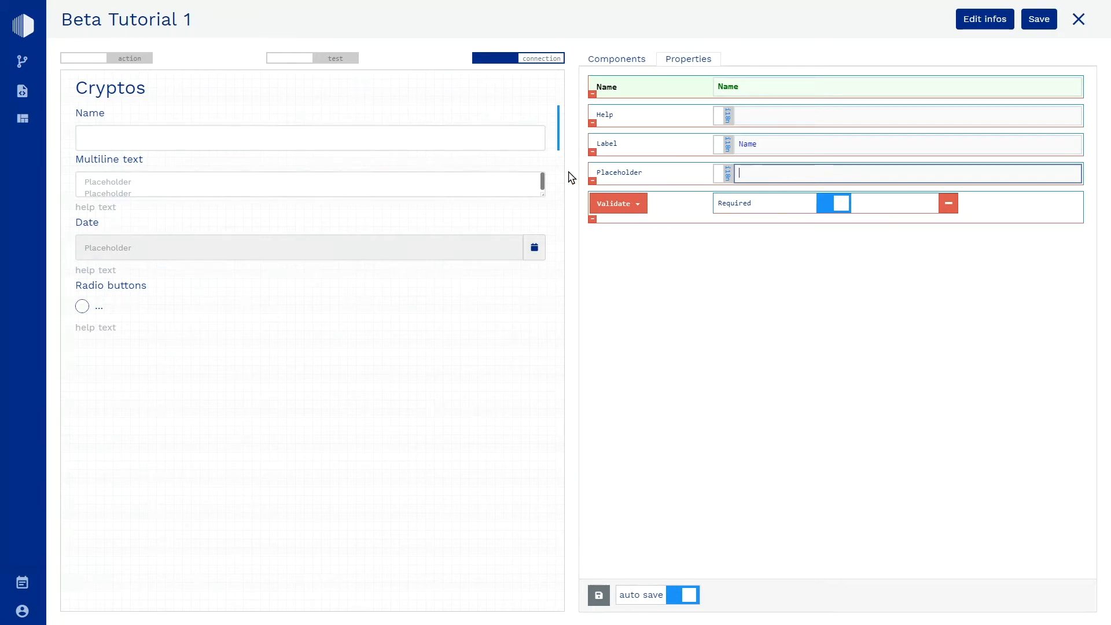
Set the multiline text component's name to favoriteCryptos and clear its help text.
{"action": "left_click", "coordinate": [446, 188]}
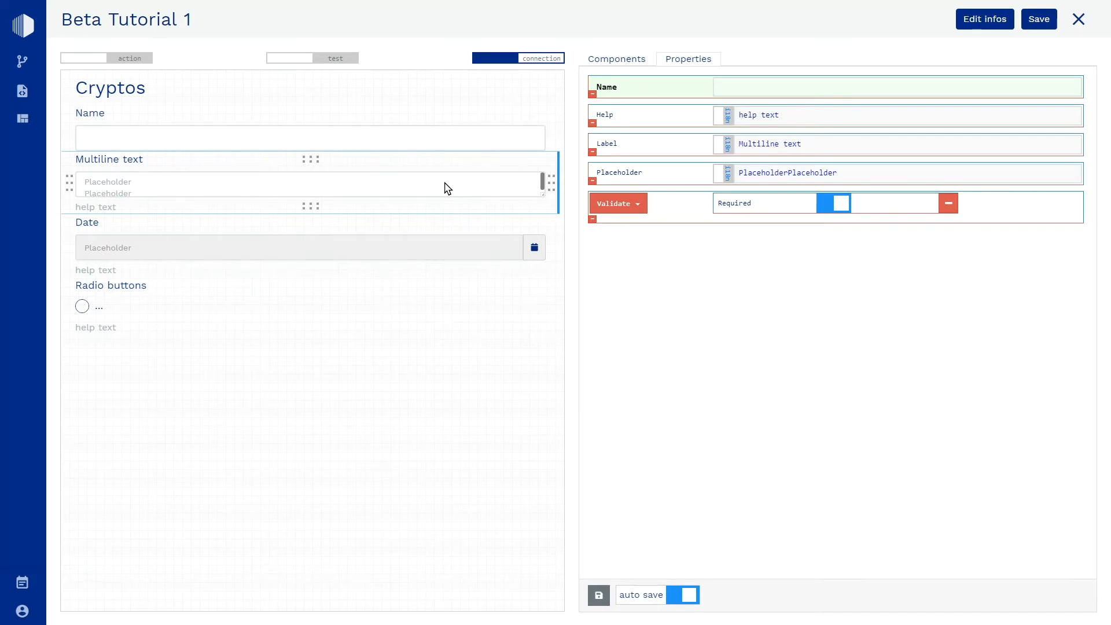
{"action": "left_click", "coordinate": [752, 90]}
{"action": "type", "text": "favoriteCryptos"}
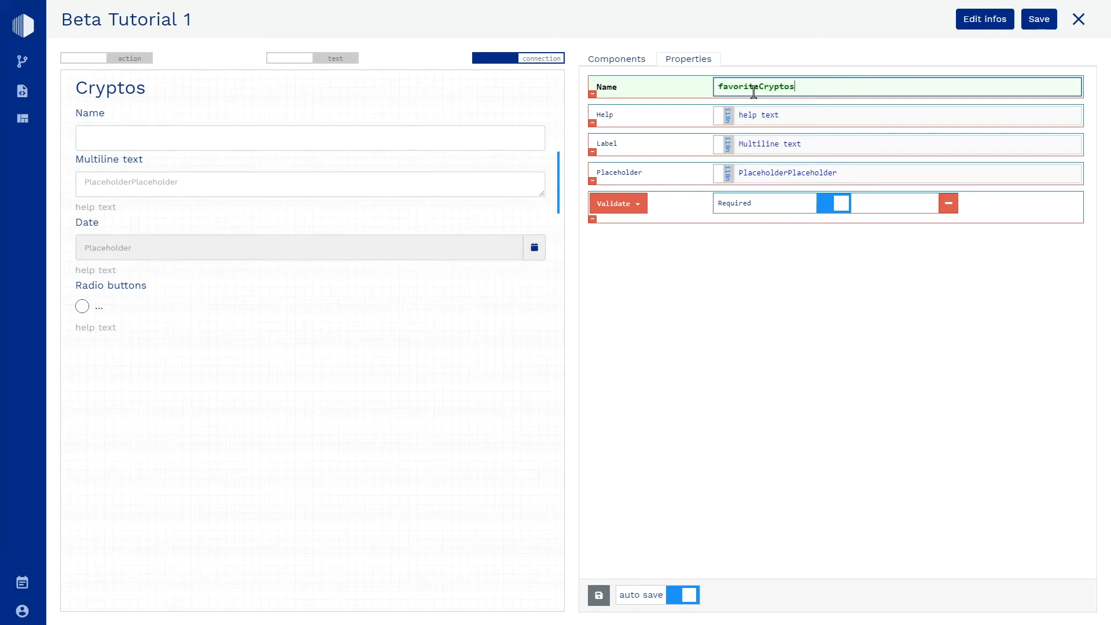
{"action": "left_click", "coordinate": [697, 111]}
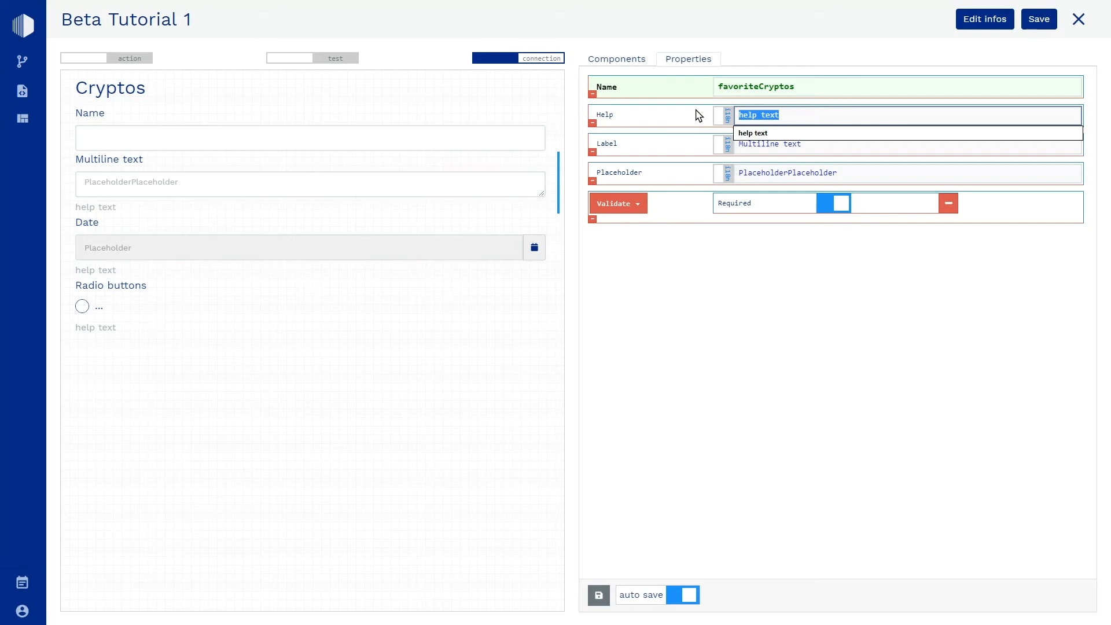
{"action": "key", "text": "BackSpace"}
Change the multiline text component's label to "What are your favorite cryptocurrencies?".
{"action": "left_click", "coordinate": [817, 143]}
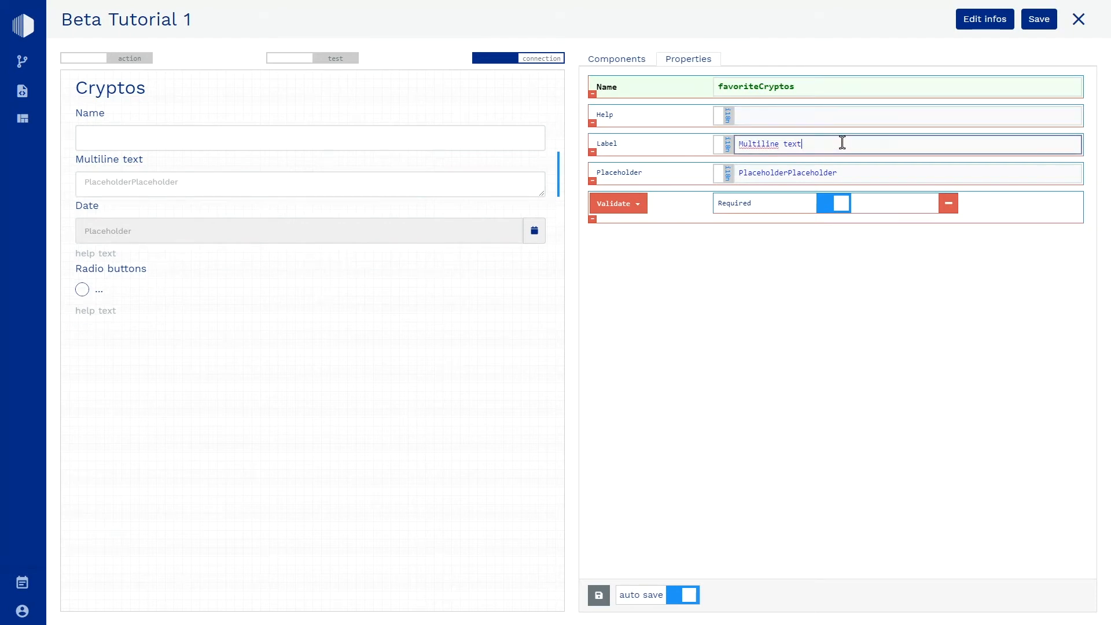
{"action": "key", "text": "BackSpace"}
{"action": "key", "text": "BackSpace"}
{"action": "key", "text": "BackSpace"}
{"action": "key", "text": "BackSpace"}
{"action": "key", "text": "BackSpace"}
{"action": "key", "text": "BackSpace"}
{"action": "key", "text": "BackSpace"}
{"action": "key", "text": "BackSpace"}
{"action": "key", "text": "BackSpace"}
{"action": "key", "text": "BackSpace"}
{"action": "key", "text": "BackSpace"}
{"action": "key", "text": "BackSpace"}
{"action": "key", "text": "BackSpace"}
{"action": "key", "text": "BackSpace"}
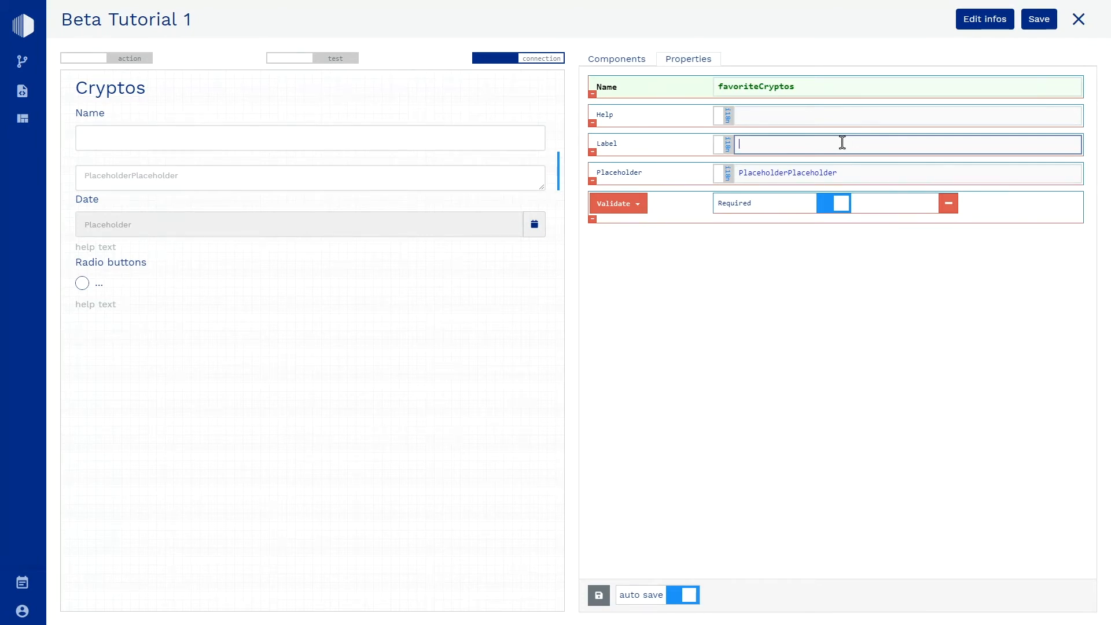
{"action": "type", "text": "W"}
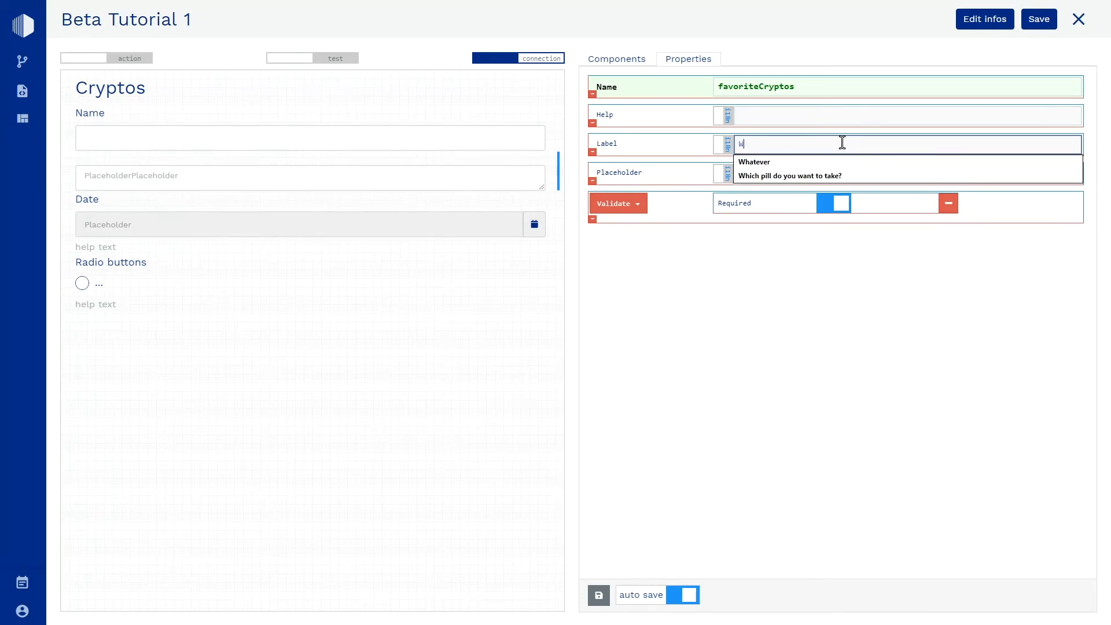
{"action": "type", "text": "hat are your fa"}
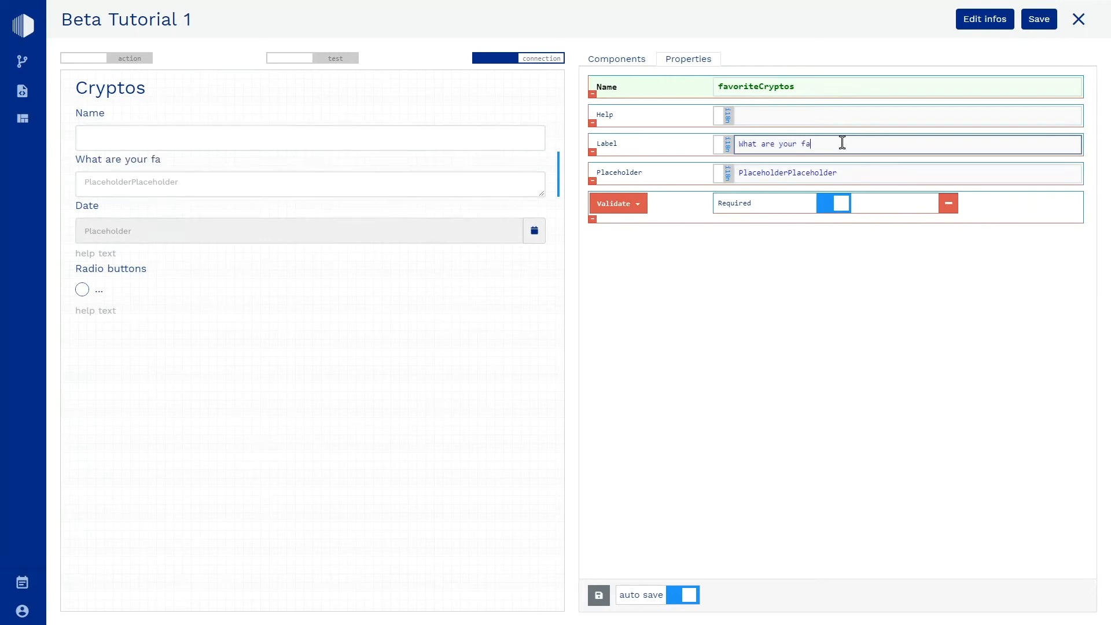
{"action": "type", "text": "vorite cryptocurrencies?"}
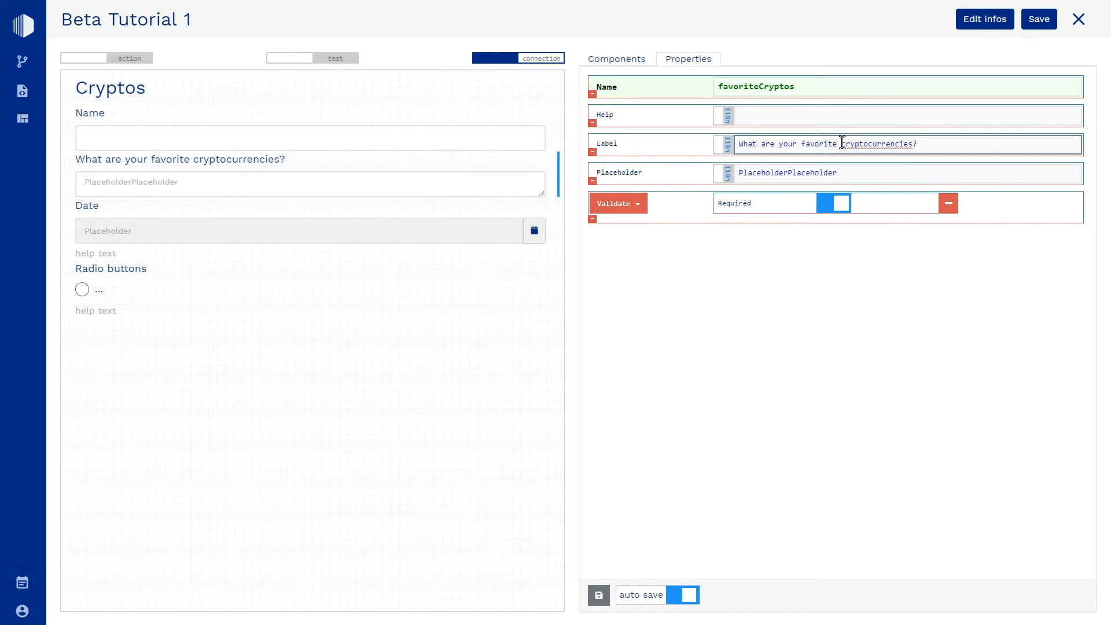
Clear the placeholder of the favorite cryptocurrencies field and turn off its Required validation.
{"action": "key", "text": "Tab"}
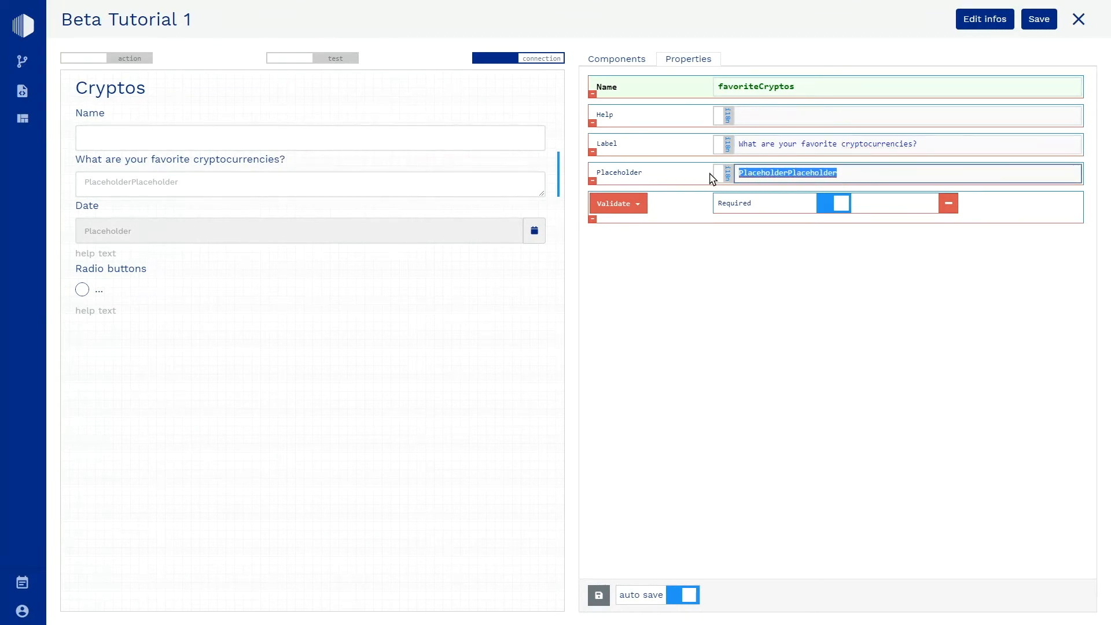
{"action": "key", "text": "BackSpace"}
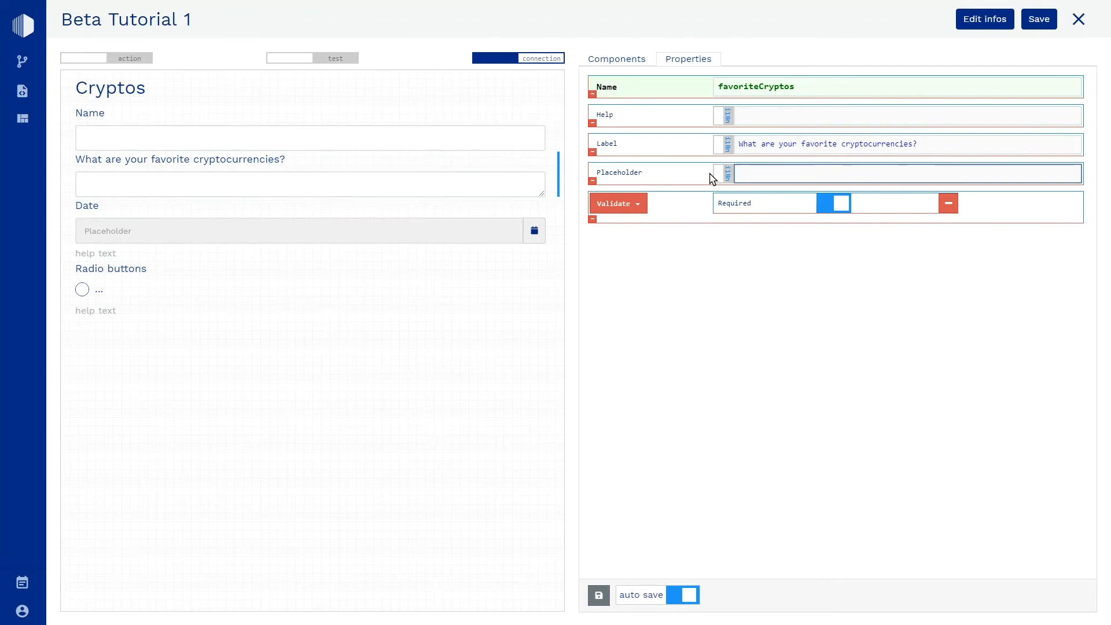
{"action": "left_click", "coordinate": [835, 207]}
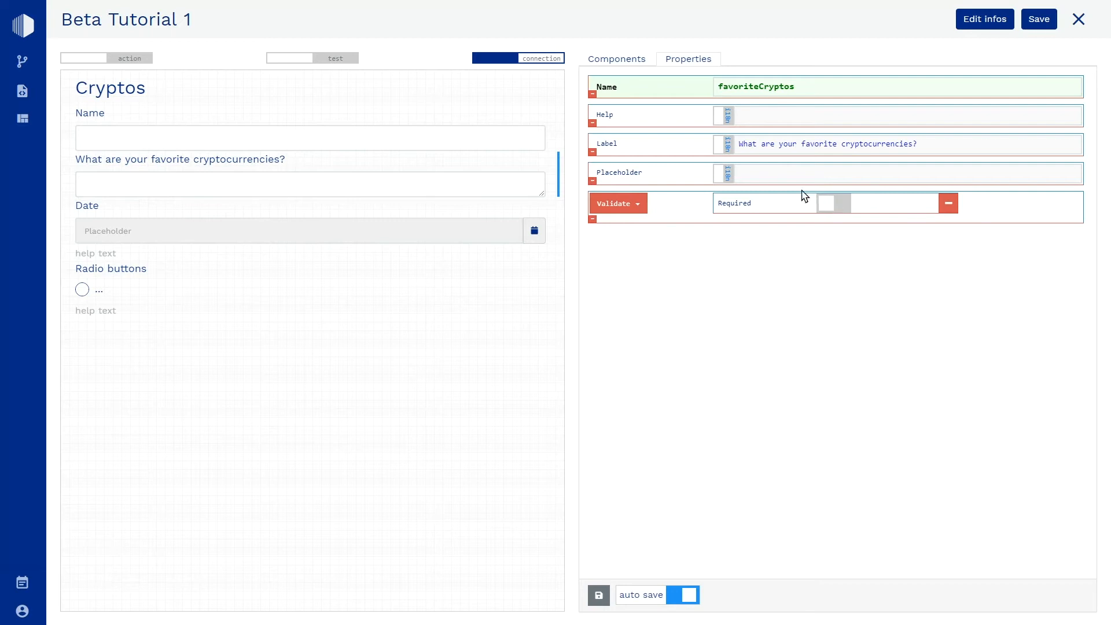
Set the date component's name to firstCrypto and clear its placeholder text.
{"action": "left_click", "coordinate": [411, 232]}
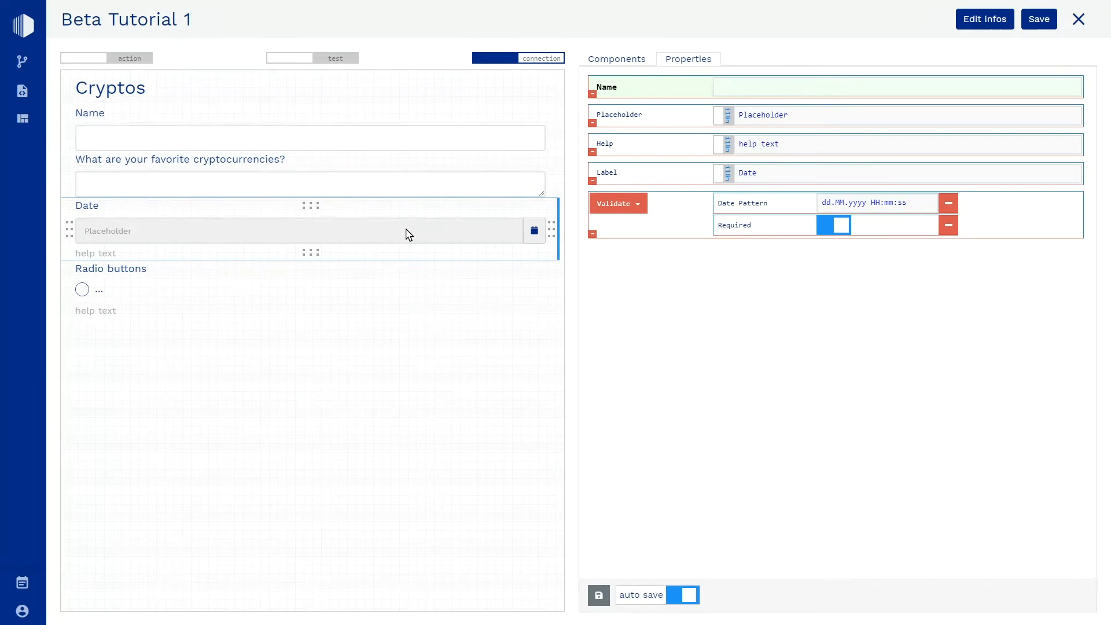
{"action": "left_click", "coordinate": [752, 91]}
{"action": "type", "text": "firstCrypto"}
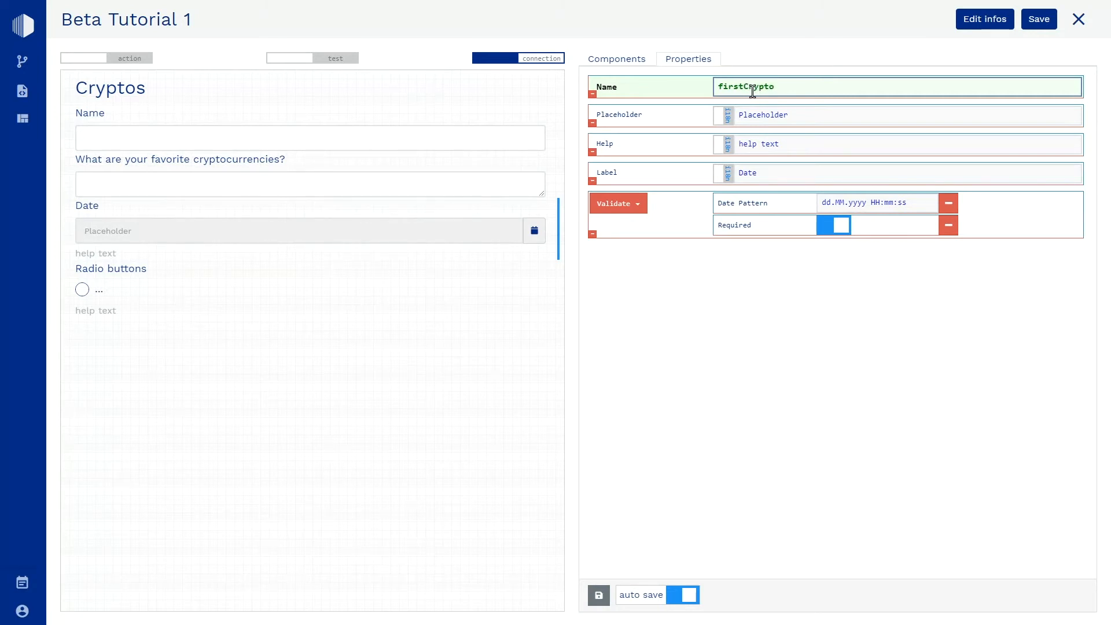
{"action": "left_click_drag", "start_coordinate": [800, 114], "coordinate": [664, 113]}
{"action": "key", "text": "BackSpace"}
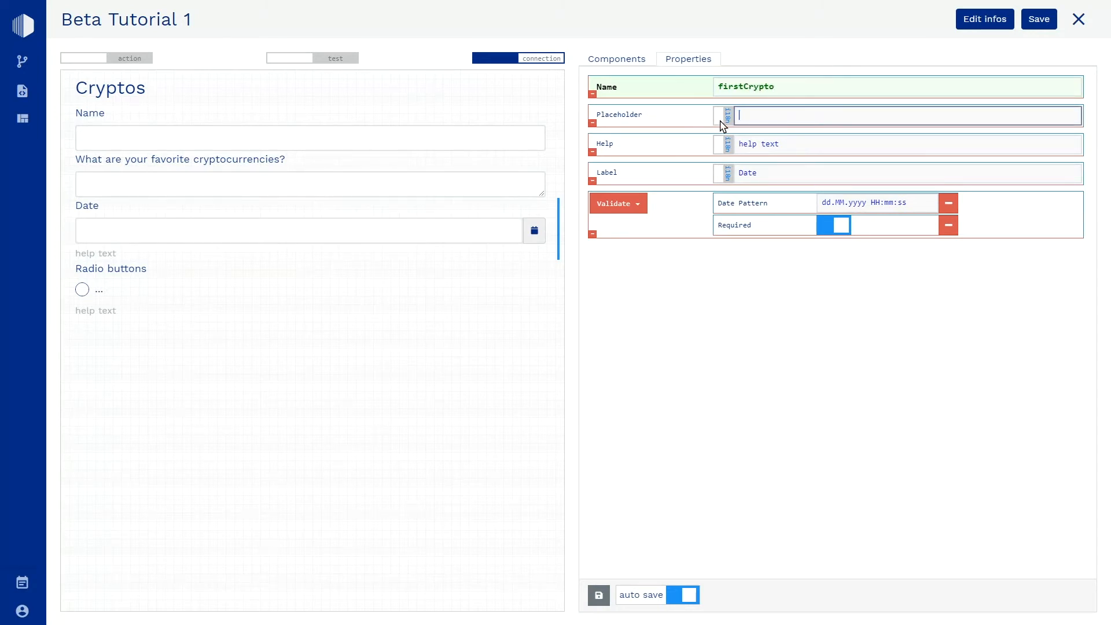
Replace the date component's help text with "When did you buy your first cryptocurrency?".
{"action": "left_click_drag", "start_coordinate": [793, 144], "coordinate": [675, 143]}
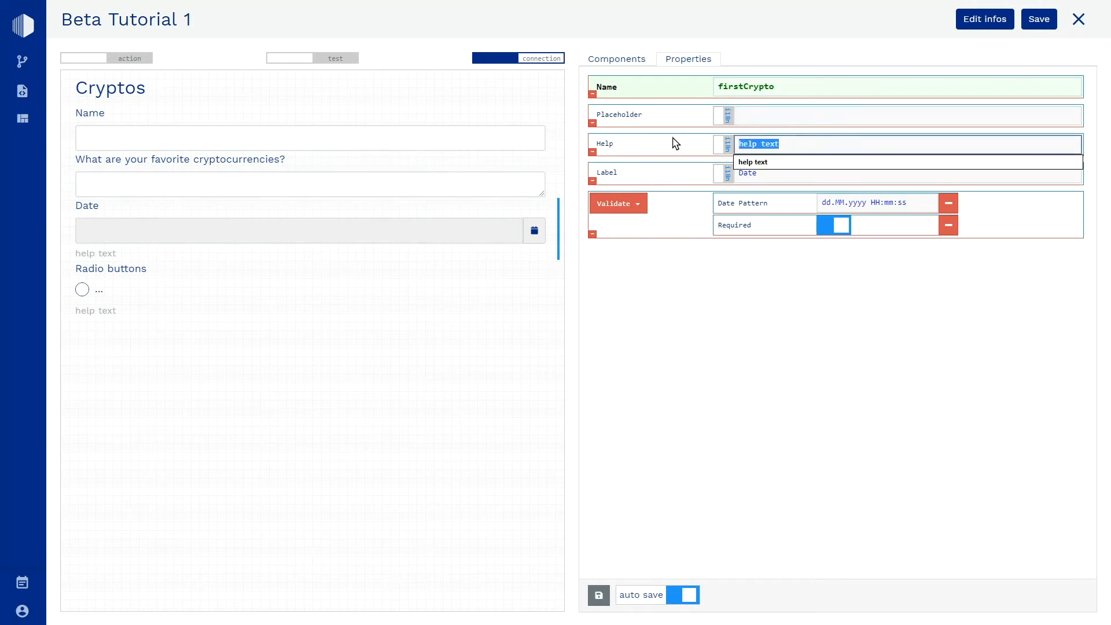
{"action": "type", "text": "When"}
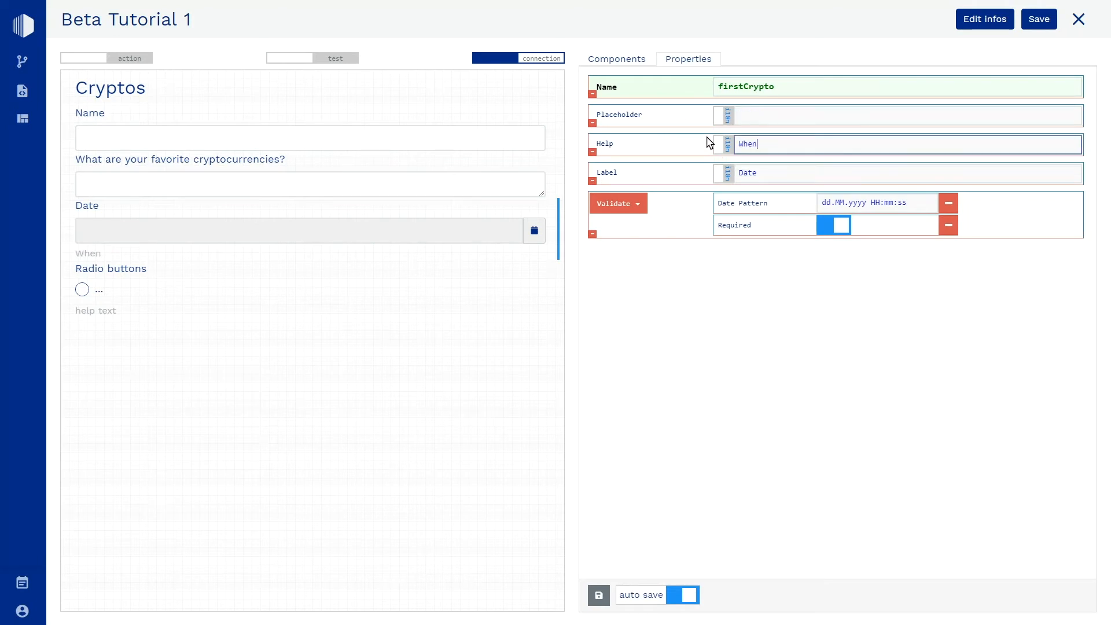
{"action": "type", "text": " did you buy your first crptocurr"}
{"action": "key", "text": "BackSpace"}
{"action": "key", "text": "BackSpace"}
{"action": "key", "text": "BackSpace"}
{"action": "key", "text": "BackSpace"}
{"action": "key", "text": "BackSpace"}
{"action": "type", "text": "yptocurrency?"}
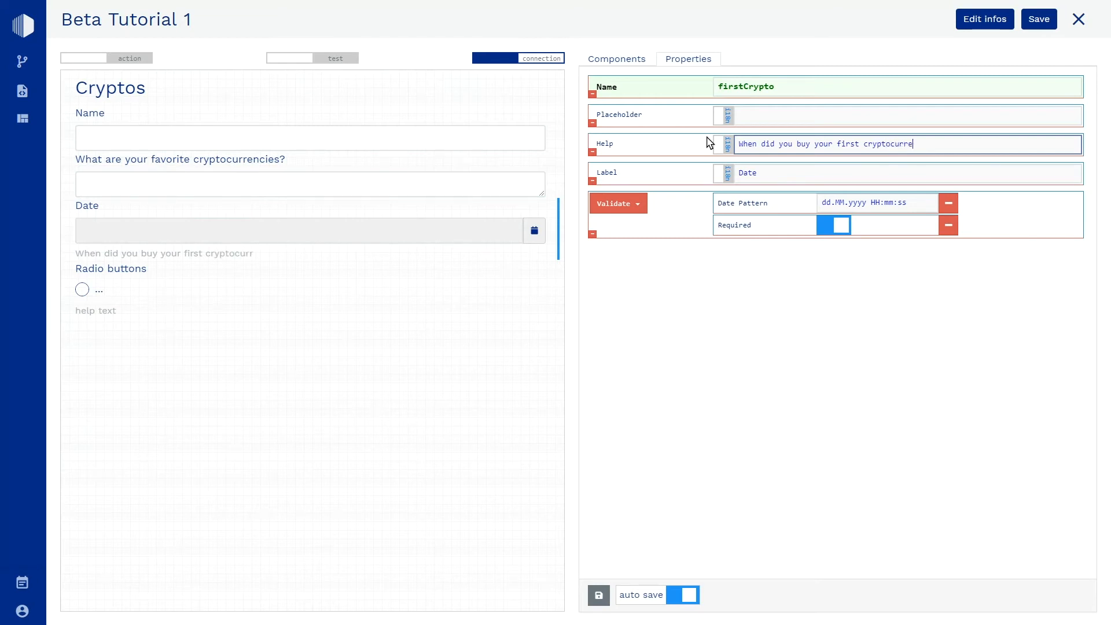
Change the date component's label to "First crypto bought?".
{"action": "left_click", "coordinate": [796, 168]}
{"action": "key", "text": "BackSpace"}
{"action": "key", "text": "BackSpace"}
{"action": "key", "text": "BackSpace"}
{"action": "key", "text": "BackSpace"}
{"action": "type", "text": "First crypto"}
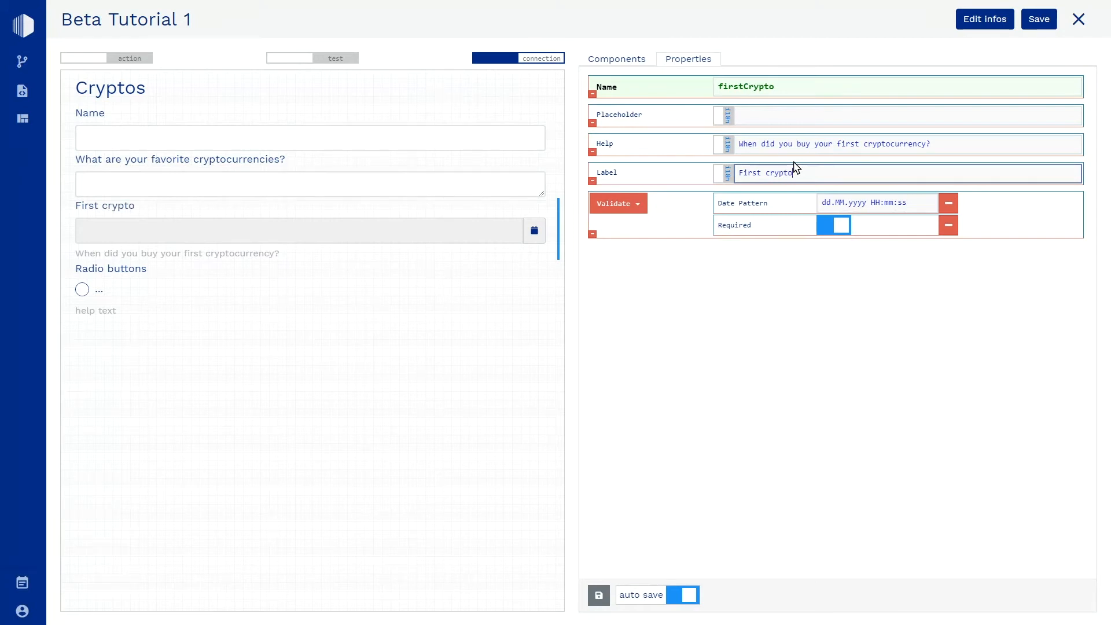
{"action": "type", "text": " bought?"}
Remove the time part from the date component's validation so the date pattern is dd.MM.yyyy.
{"action": "left_click", "coordinate": [922, 197]}
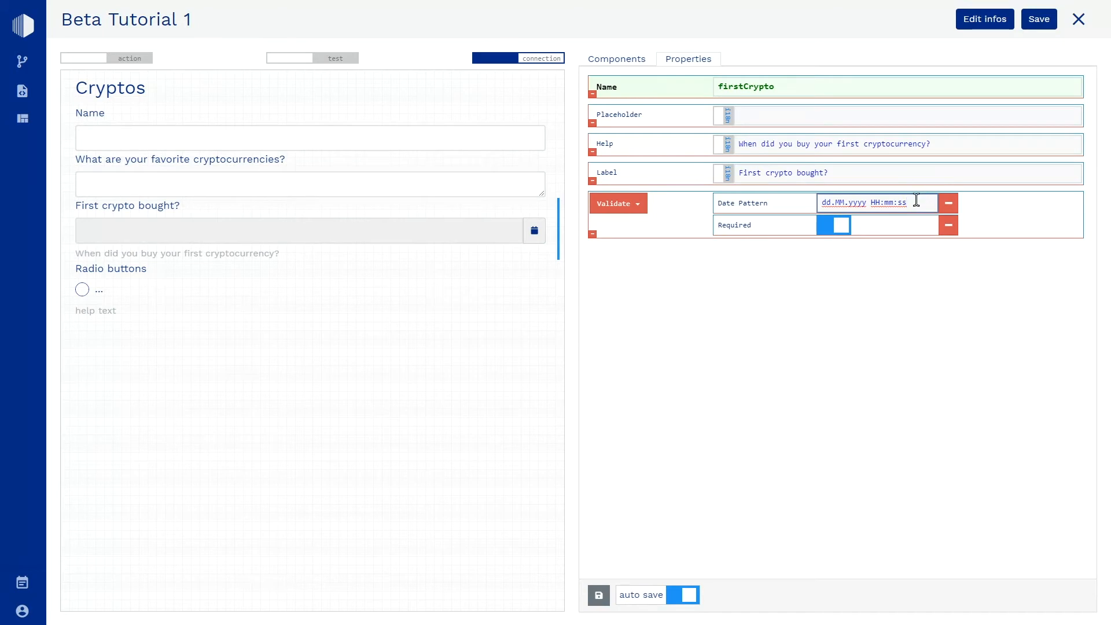
{"action": "left_click_drag", "start_coordinate": [872, 203], "coordinate": [906, 205]}
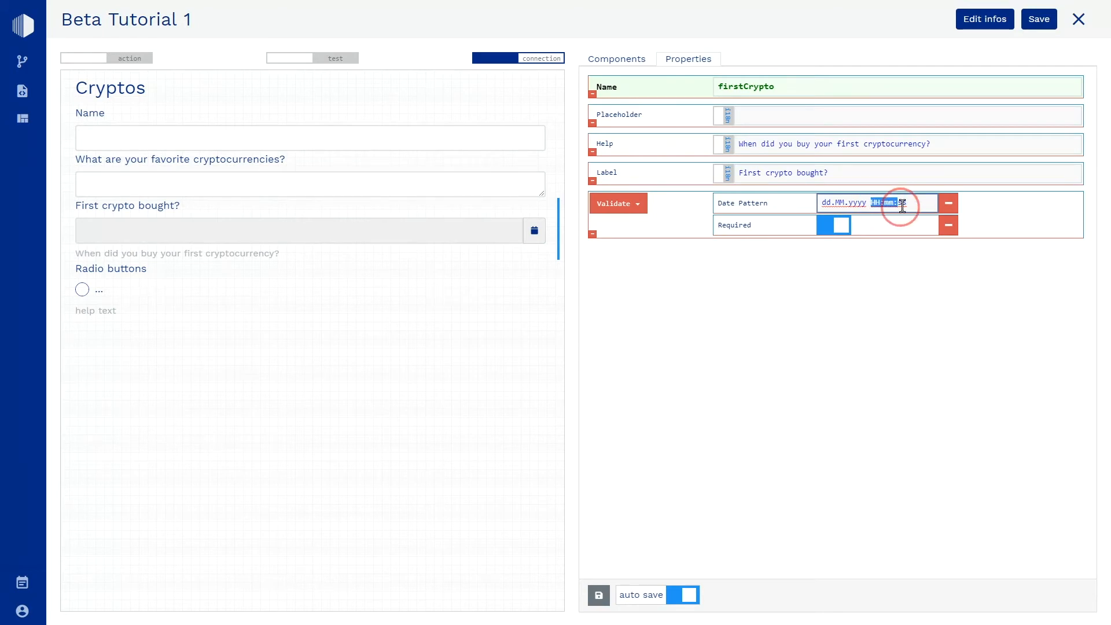
{"action": "key", "text": "BackSpace"}
{"action": "key", "text": "BackSpace"}
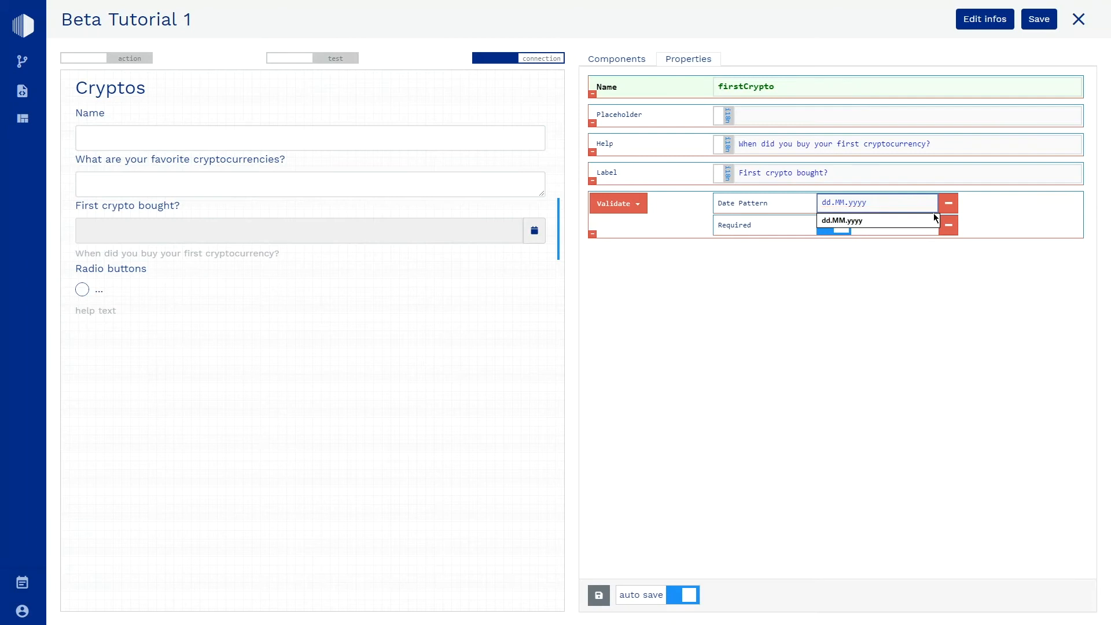
{"action": "left_click", "coordinate": [850, 307]}
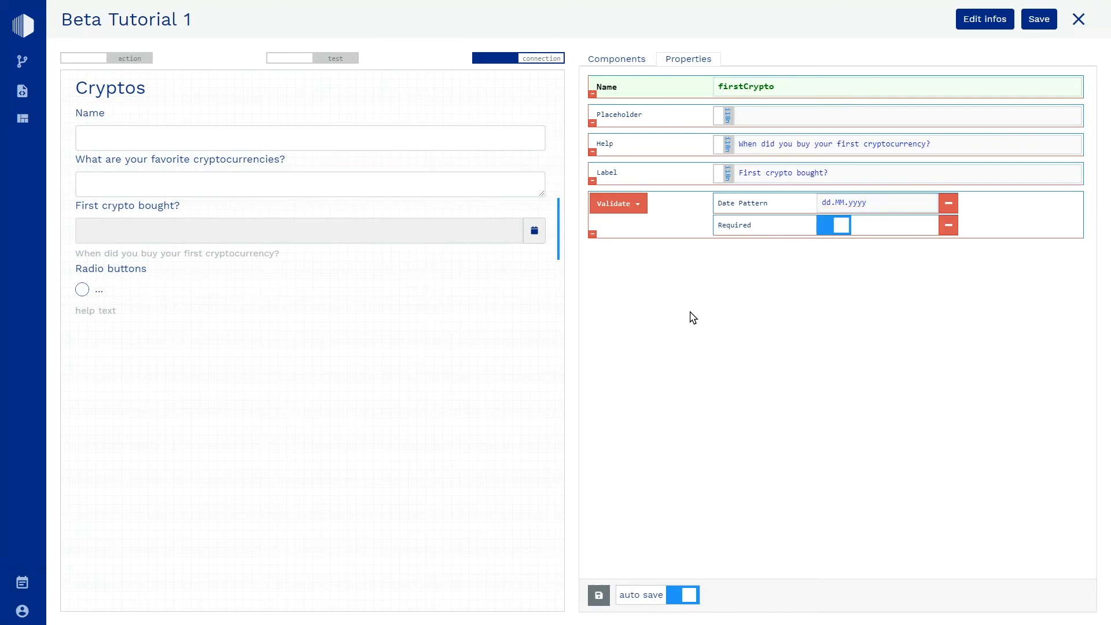
Set the radio buttons component's name to favoriteExchange and clear its help text.
{"action": "left_click", "coordinate": [445, 291]}
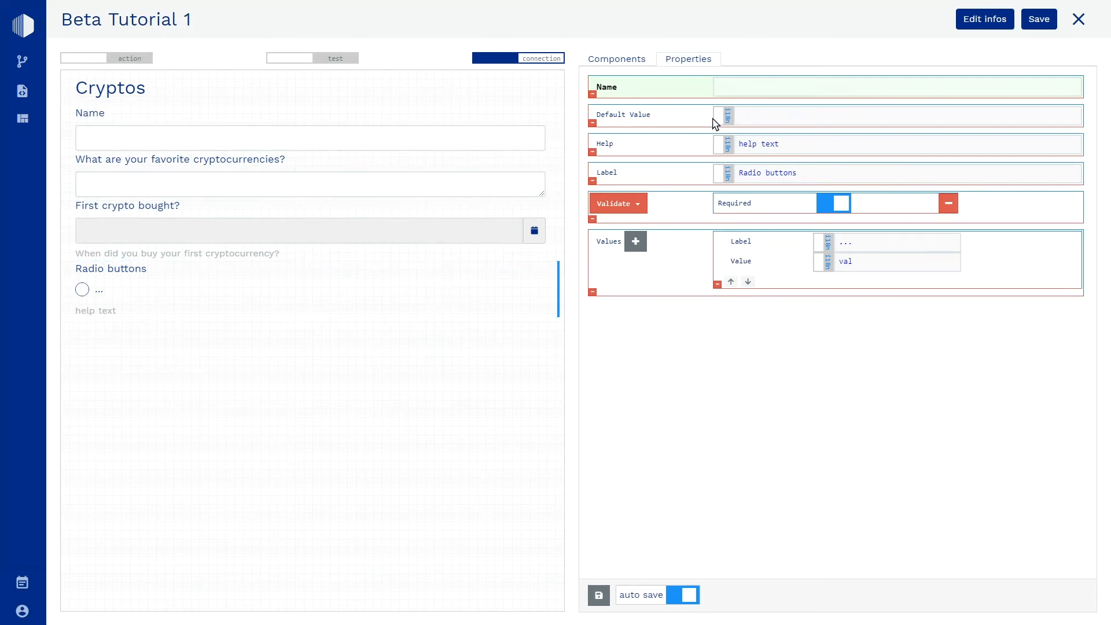
{"action": "left_click", "coordinate": [734, 87]}
{"action": "type", "text": "favorite"}
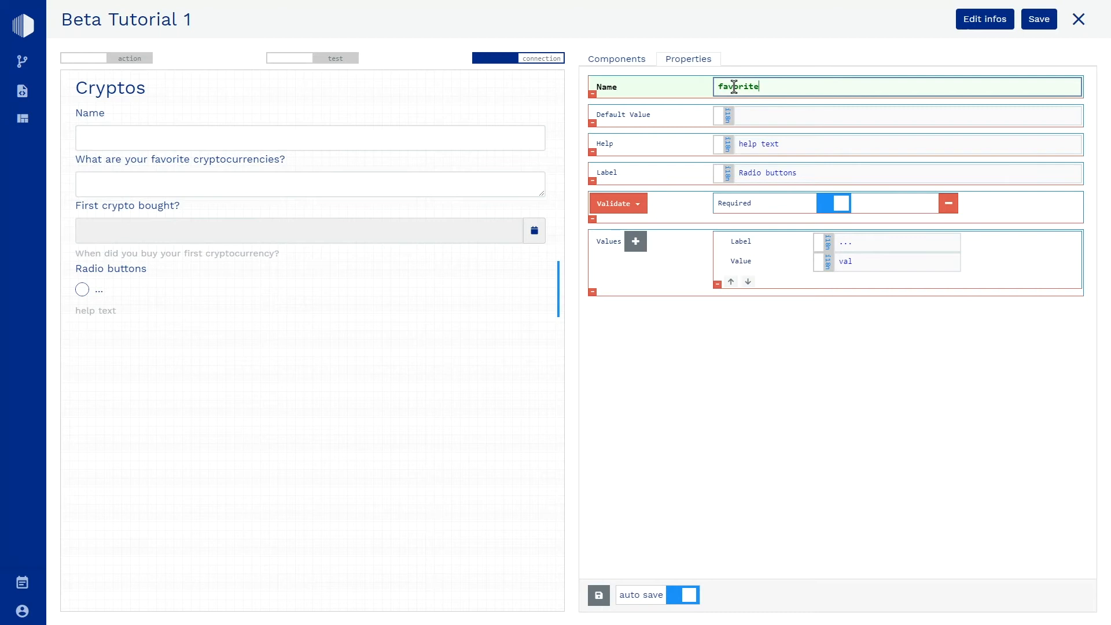
{"action": "type", "text": "Exchange"}
{"action": "left_click", "coordinate": [815, 142]}
{"action": "key", "text": "BackSpace"}
{"action": "key", "text": "BackSpace"}
{"action": "key", "text": "BackSpace"}
{"action": "key", "text": "BackSpace"}
{"action": "key", "text": "BackSpace"}
{"action": "key", "text": "BackSpace"}
{"action": "key", "text": "BackSpace"}
{"action": "key", "text": "BackSpace"}
{"action": "key", "text": "BackSpace"}
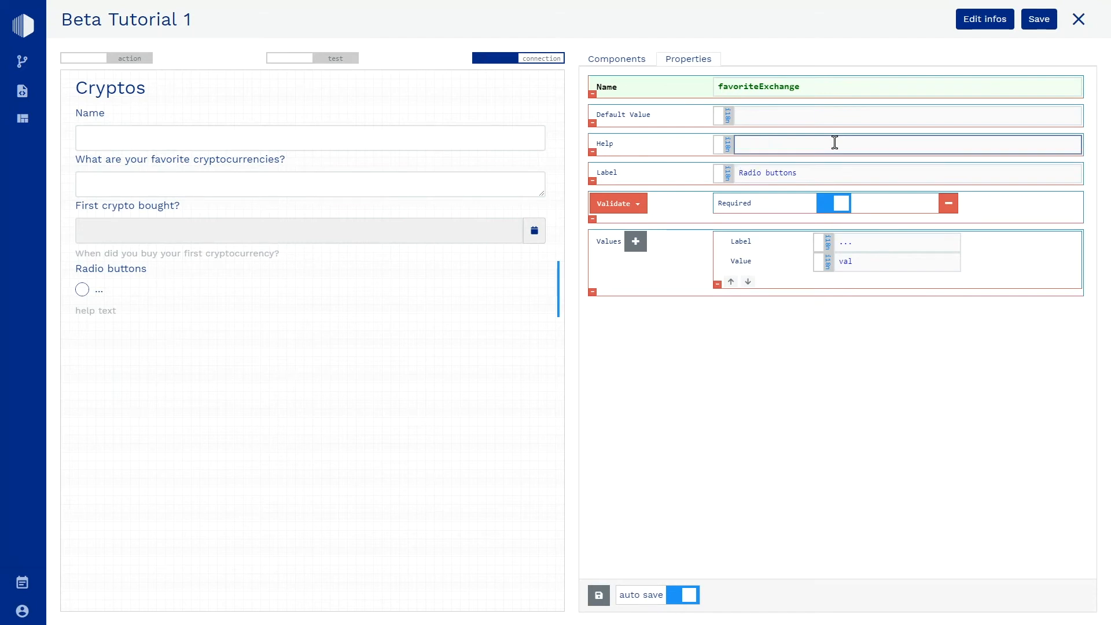
Change the radio buttons component's label to "What's your favorite crypto exchange?".
{"action": "left_click_drag", "start_coordinate": [813, 173], "coordinate": [683, 172]}
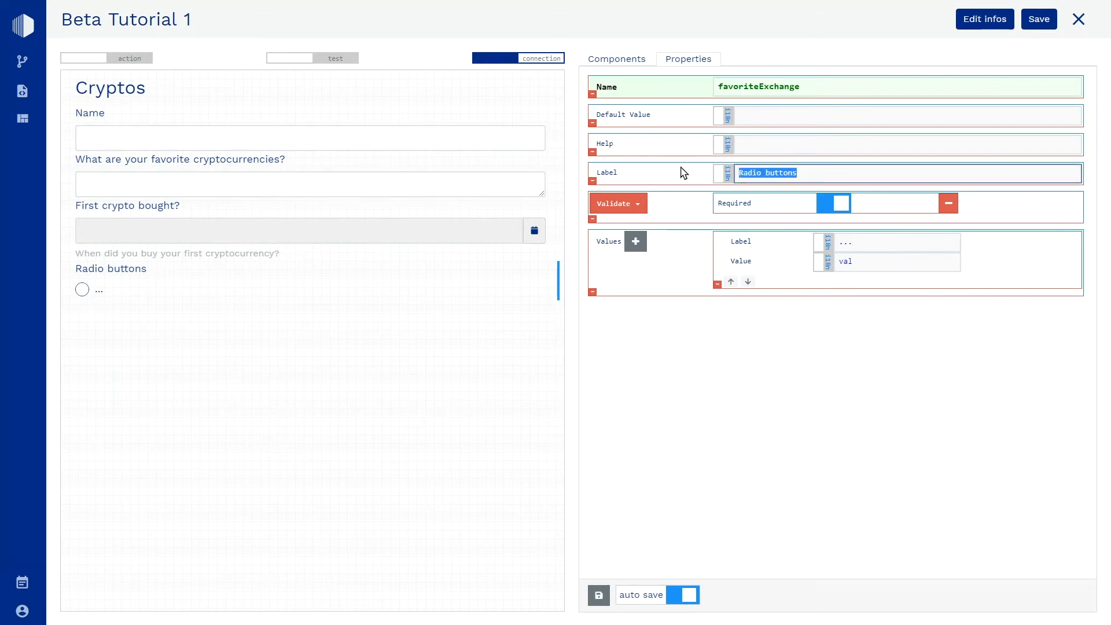
{"action": "type", "text": "What's"}
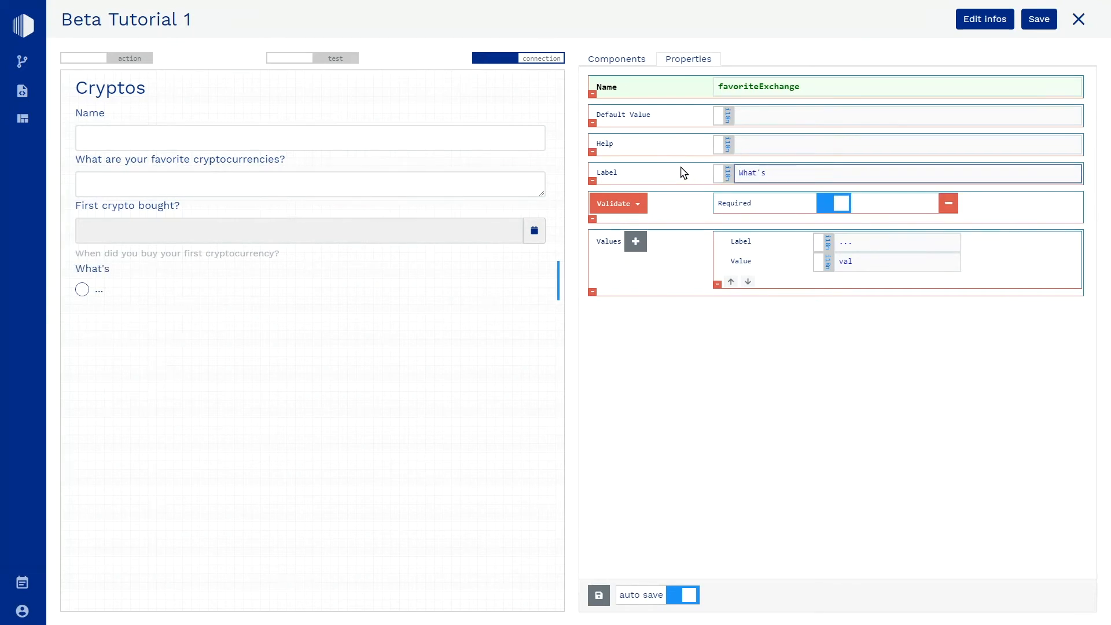
{"action": "type", "text": " your favorite crypto "}
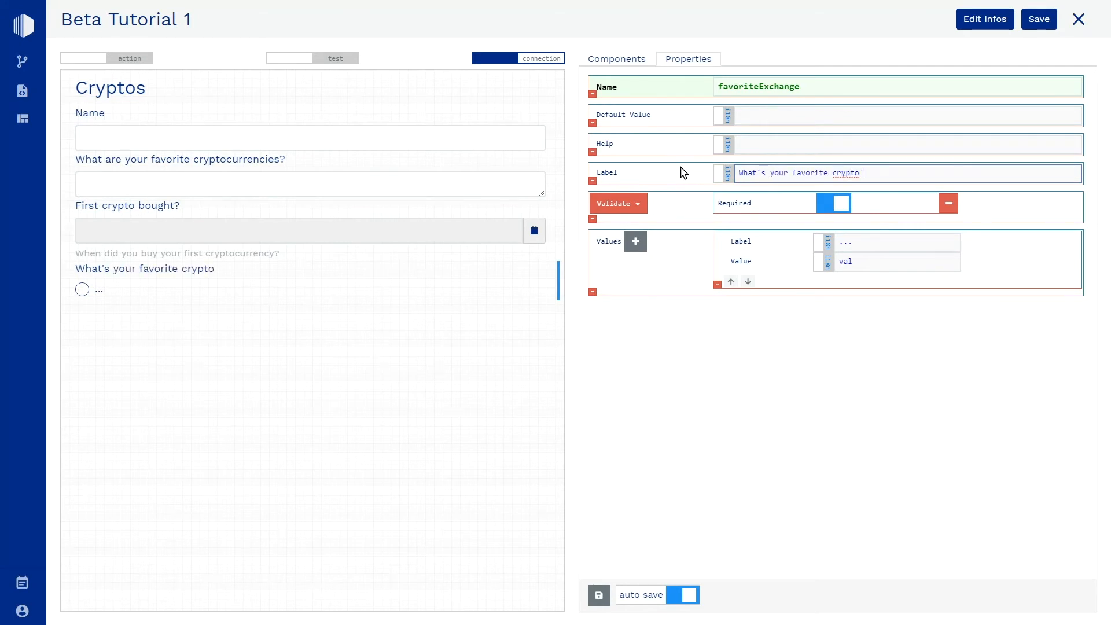
{"action": "type", "text": "exchange?"}
Set both the label and the value of the first radio option to Kraken.
{"action": "left_click", "coordinate": [819, 241]}
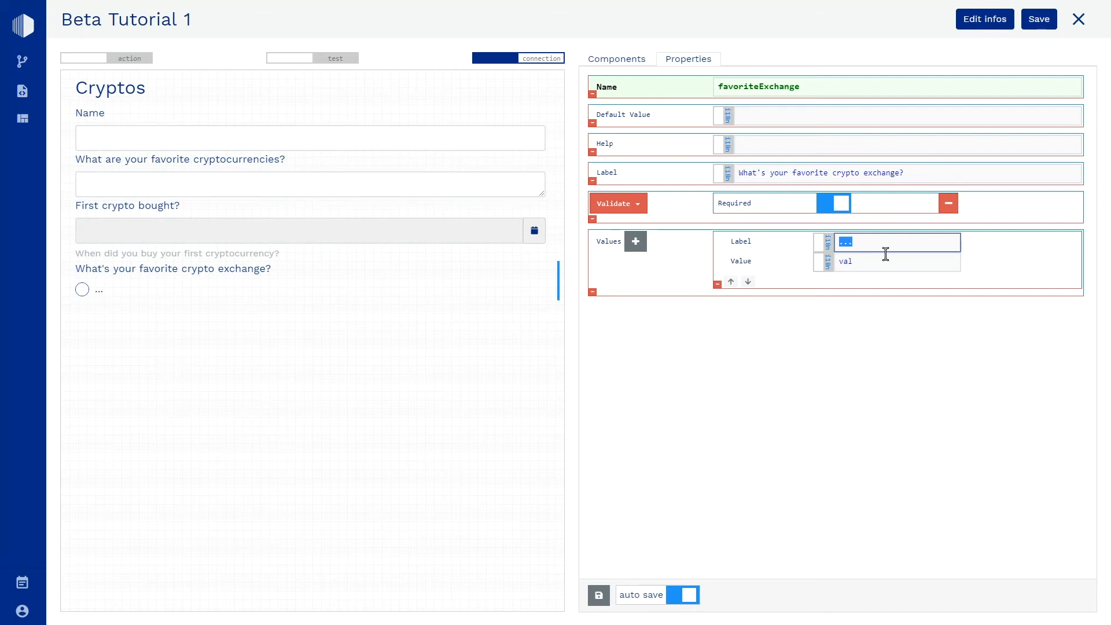
{"action": "type", "text": "Kraken"}
{"action": "key", "text": "Tab"}
{"action": "type", "text": "Kraken"}
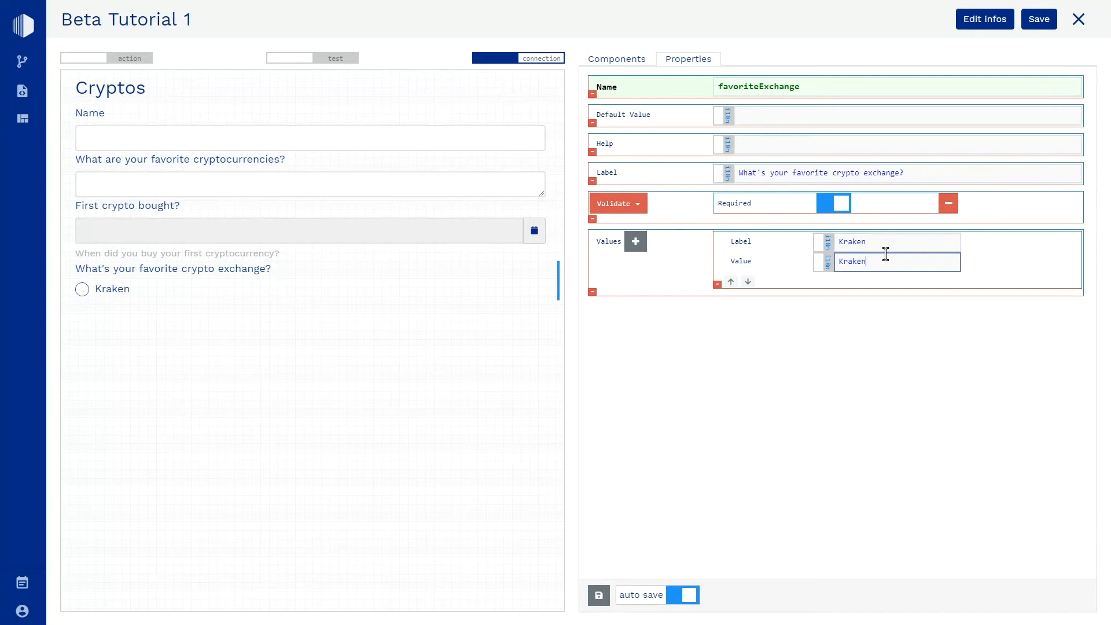
Add a second radio option with Coinbase as both its label and its value.
{"action": "left_click", "coordinate": [635, 241]}
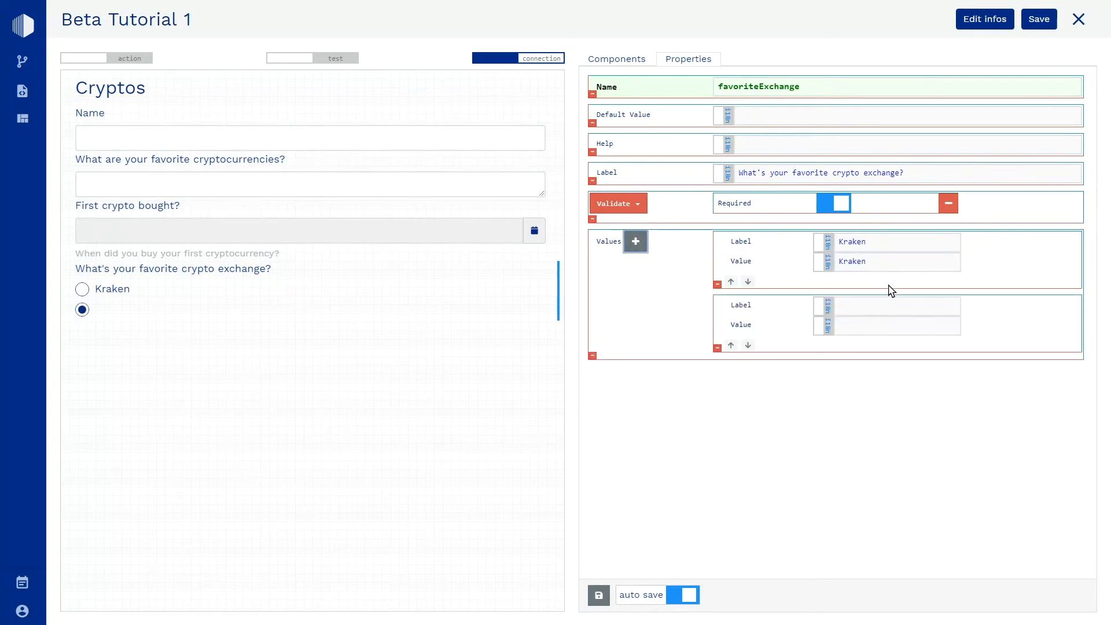
{"action": "left_click", "coordinate": [895, 299]}
{"action": "type", "text": "Coin"}
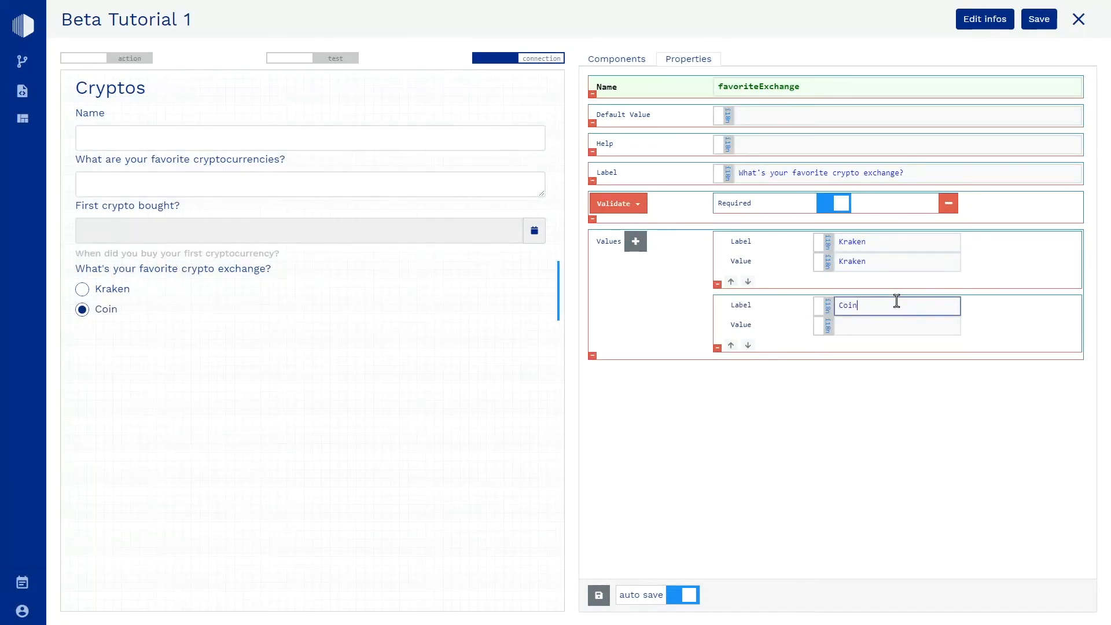
{"action": "type", "text": "base"}
{"action": "key", "text": "Tab"}
{"action": "type", "text": "Coinbase"}
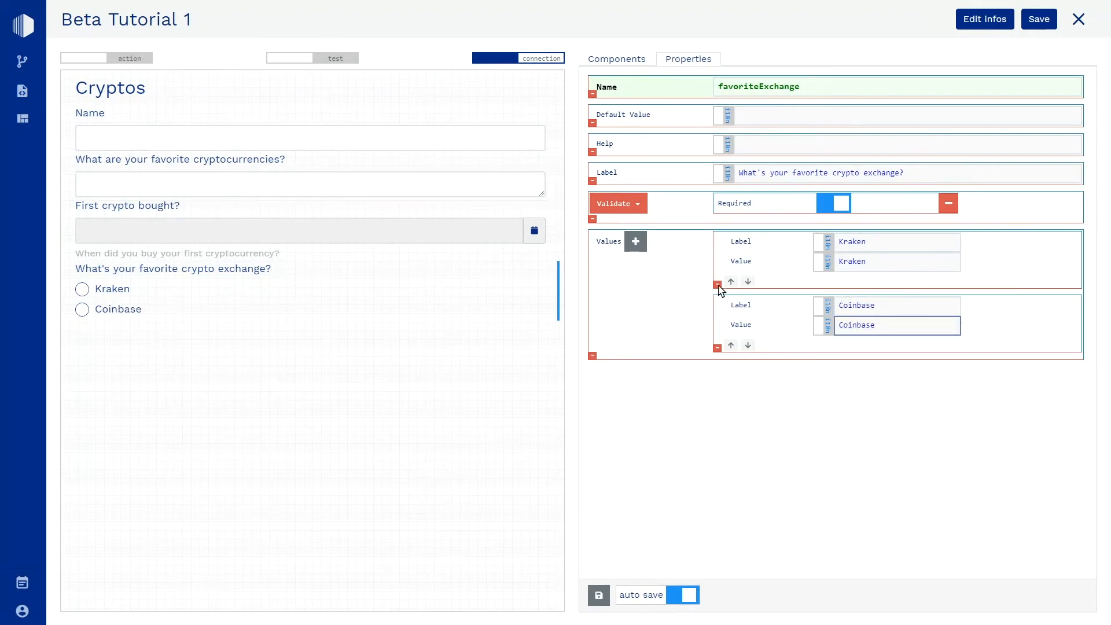
Add a third radio option labelled Swiss Crypto Exchange with the value SCX.
{"action": "left_click", "coordinate": [634, 247]}
{"action": "left_click", "coordinate": [903, 367]}
{"action": "type", "text": "Swis"}
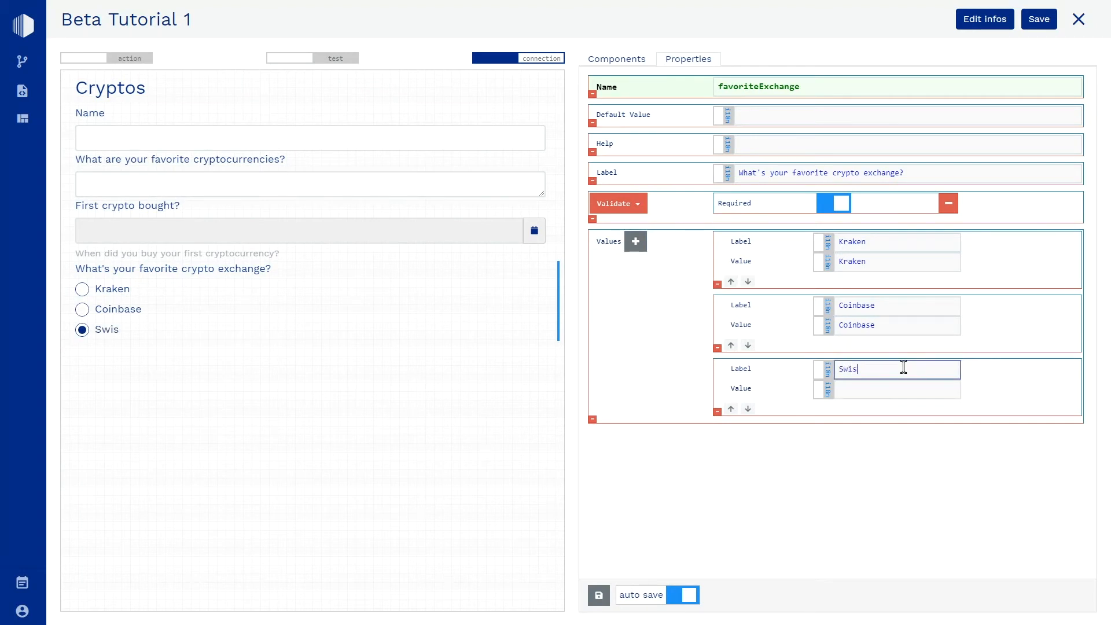
{"action": "type", "text": "s Crypto Exchange"}
{"action": "left_click", "coordinate": [889, 384]}
{"action": "type", "text": "SCX"}
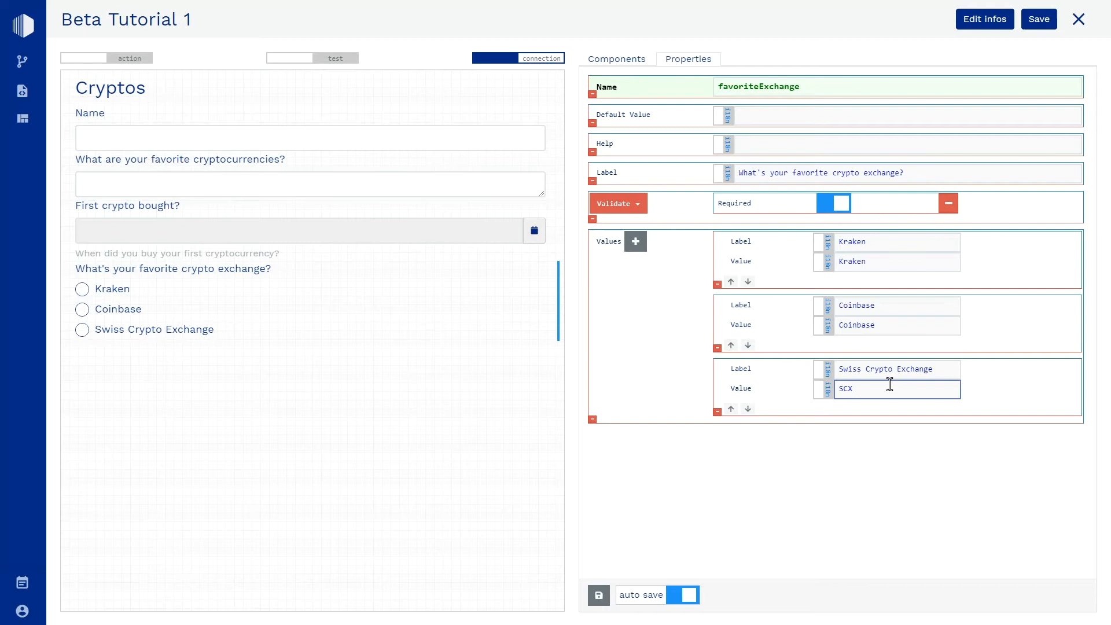
Finish editing the radio options and save the Beta Tutorial 1 form.
{"action": "left_click", "coordinate": [365, 462]}
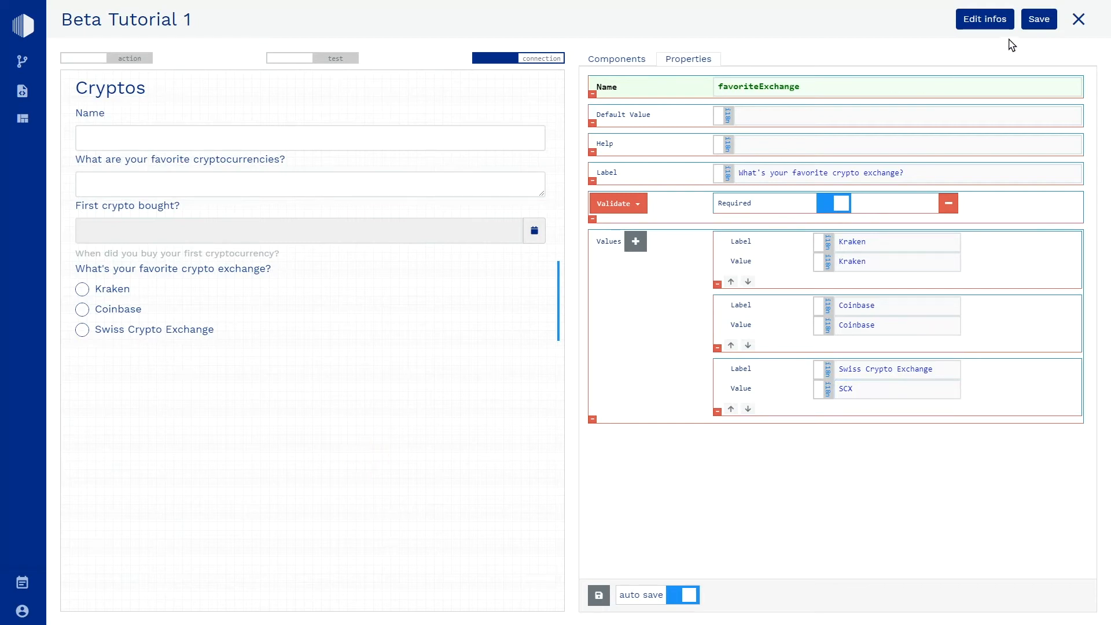
{"action": "left_click", "coordinate": [1037, 23]}
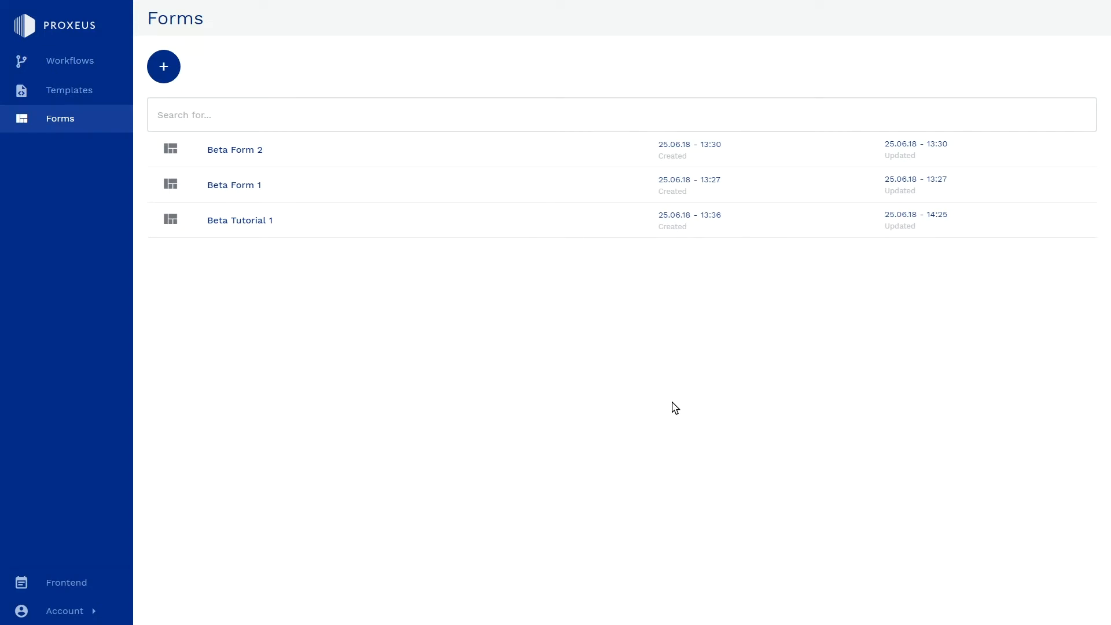
Create a new template named My Beta Form and open it.
{"action": "left_click", "coordinate": [67, 91]}
{"action": "left_click", "coordinate": [171, 78]}
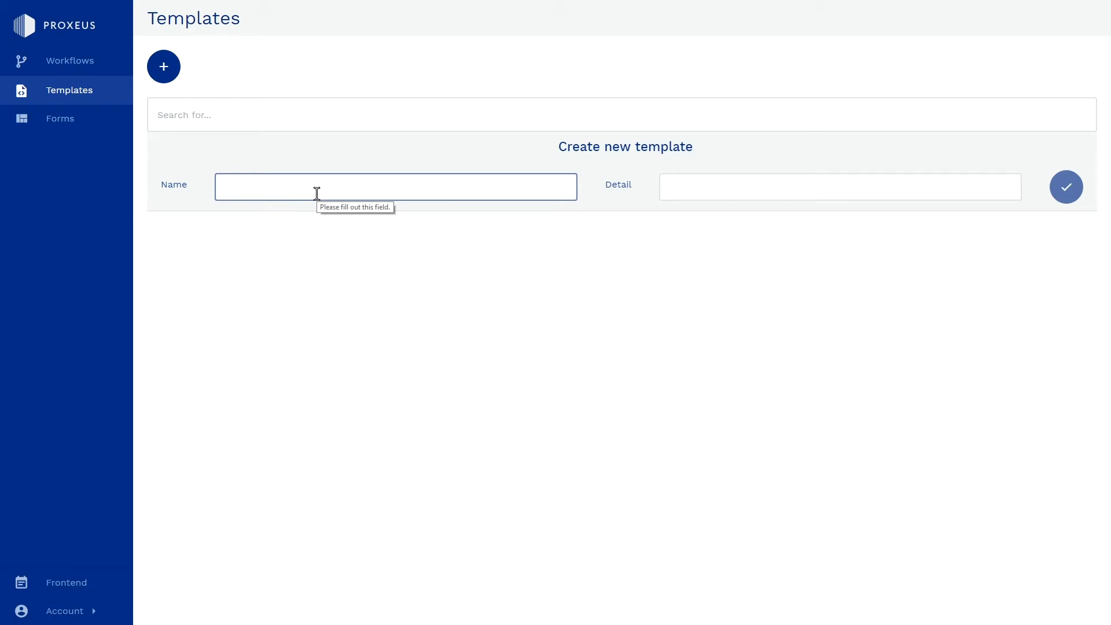
{"action": "type", "text": "My Beta Form"}
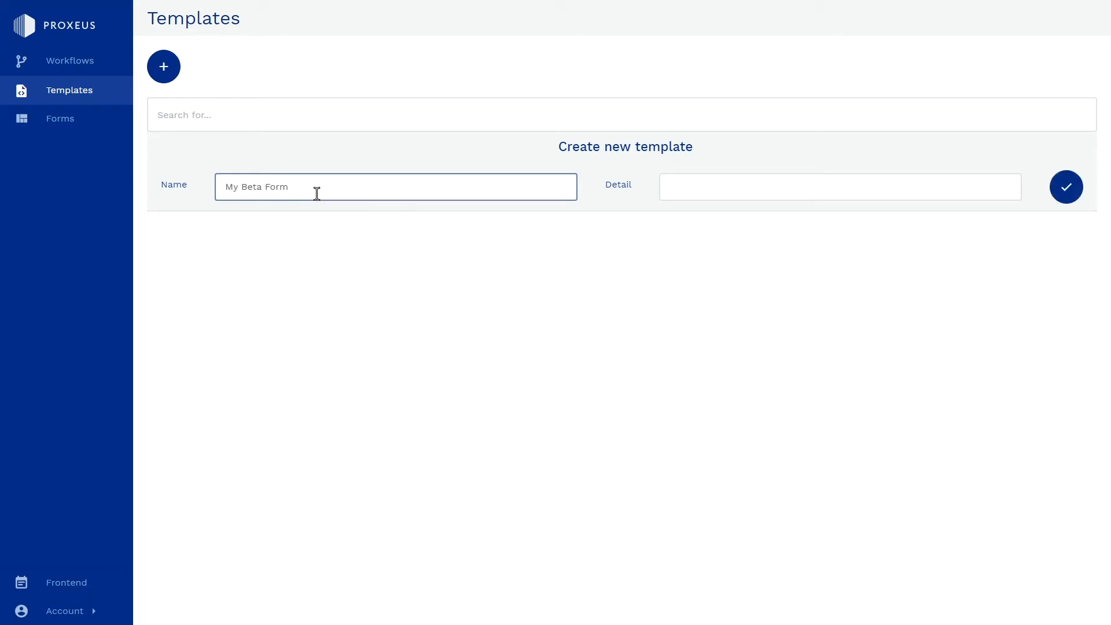
{"action": "left_click", "coordinate": [1064, 187]}
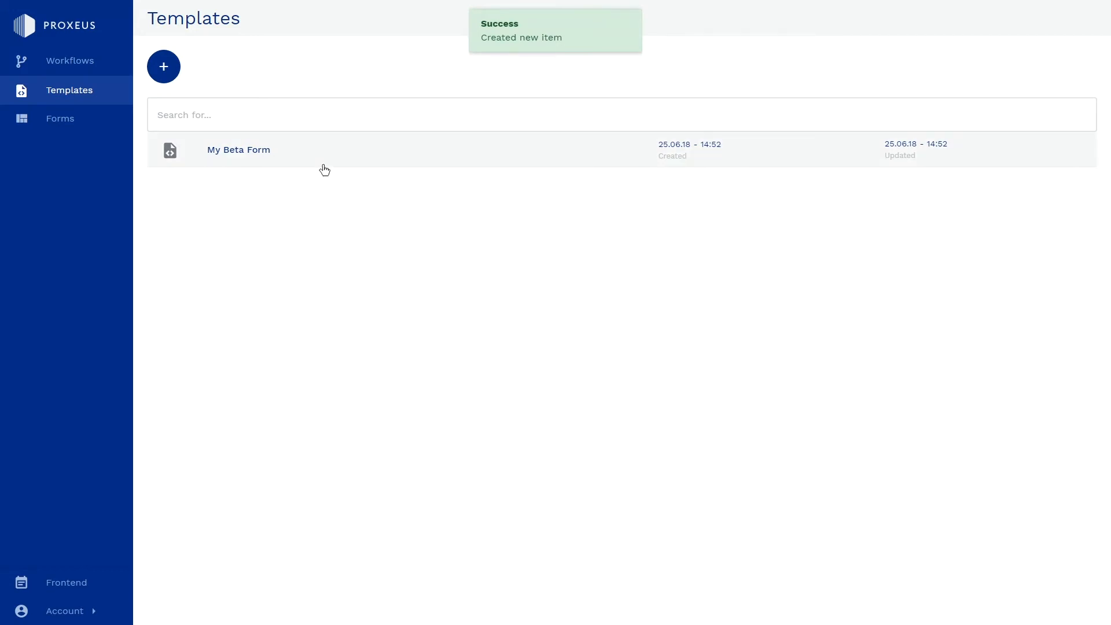
{"action": "left_click", "coordinate": [322, 162]}
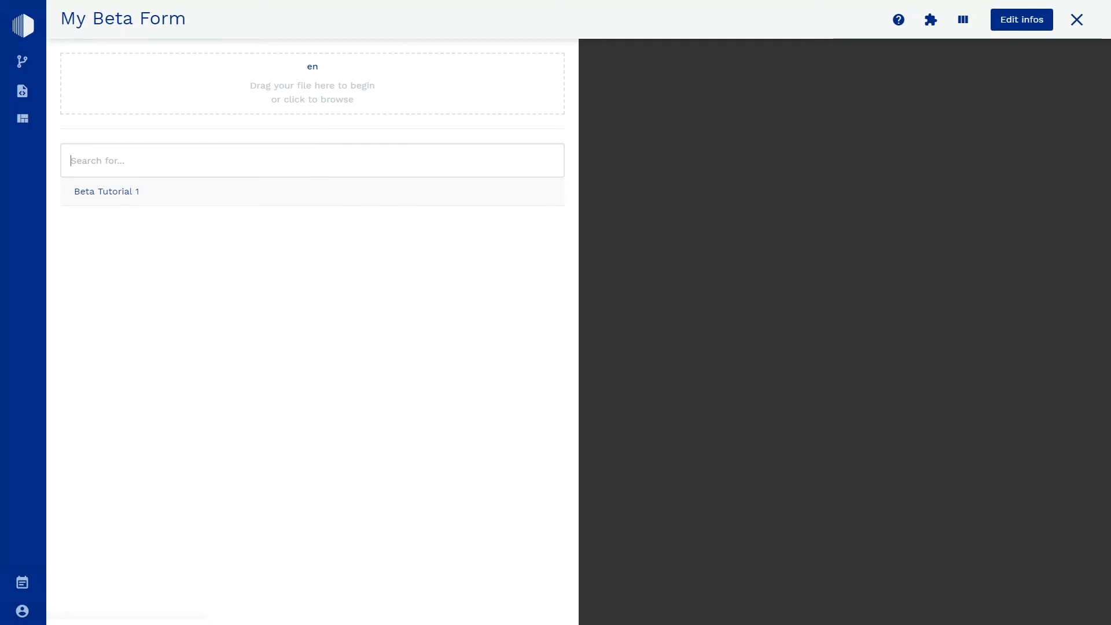
Leave full-screen mode, switch to LibreOffice and open the recent document My Beta Template.
{"action": "key", "text": "F11"}
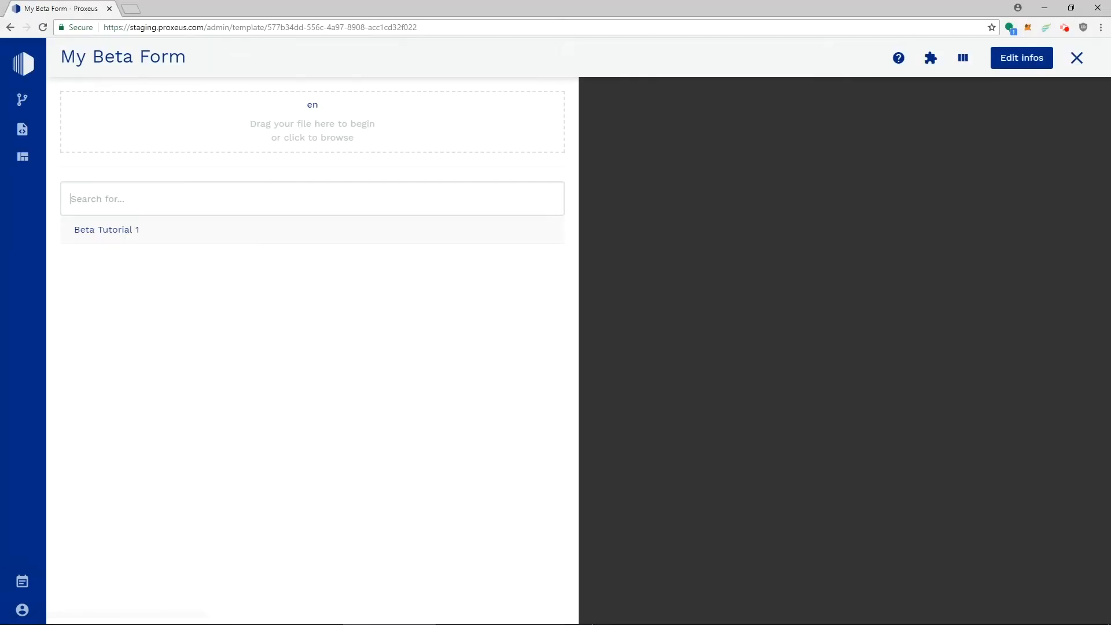
{"action": "left_click", "coordinate": [558, 616]}
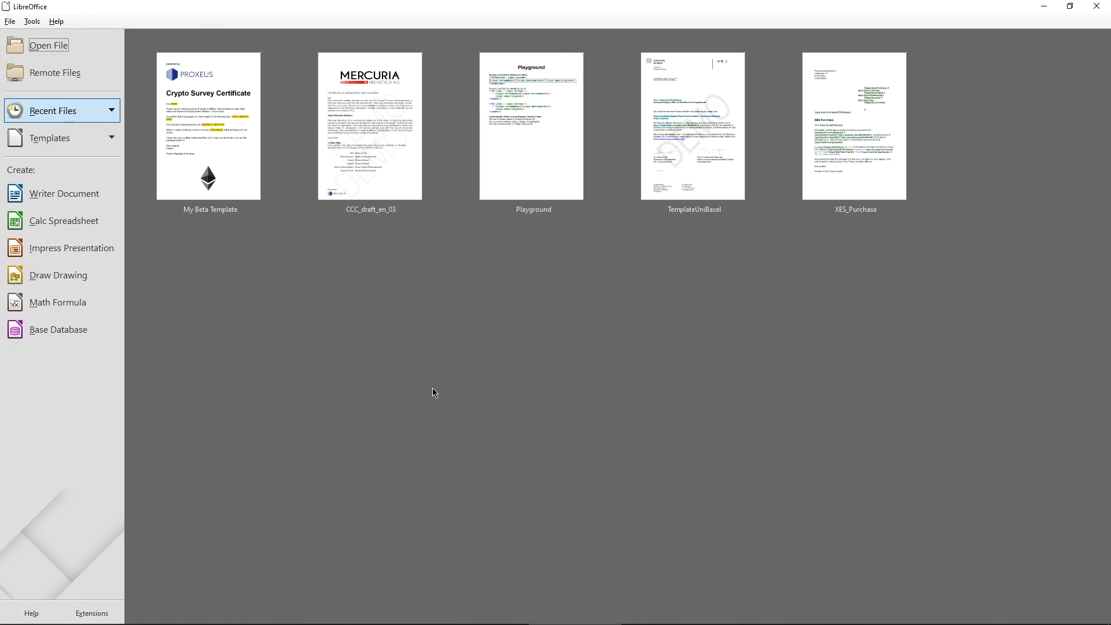
{"action": "left_click", "coordinate": [236, 144]}
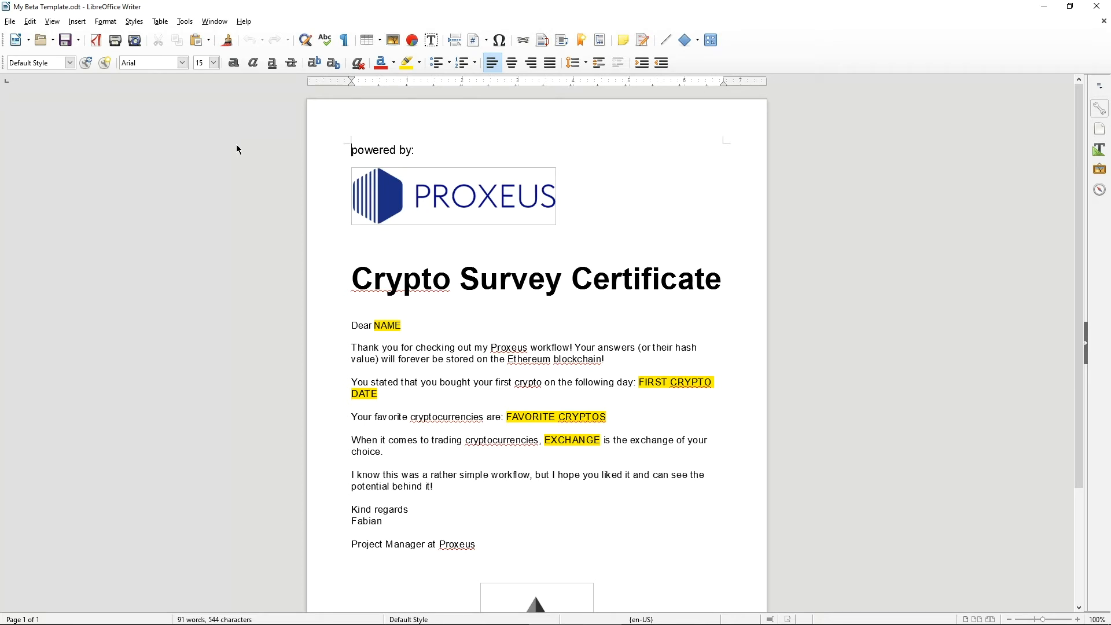
Examine the highlighted placeholders for name, first crypto date, favorite cryptos and exchange in the Crypto Survey Certificate.
{"action": "left_click", "coordinate": [385, 324]}
{"action": "left_click", "coordinate": [414, 331]}
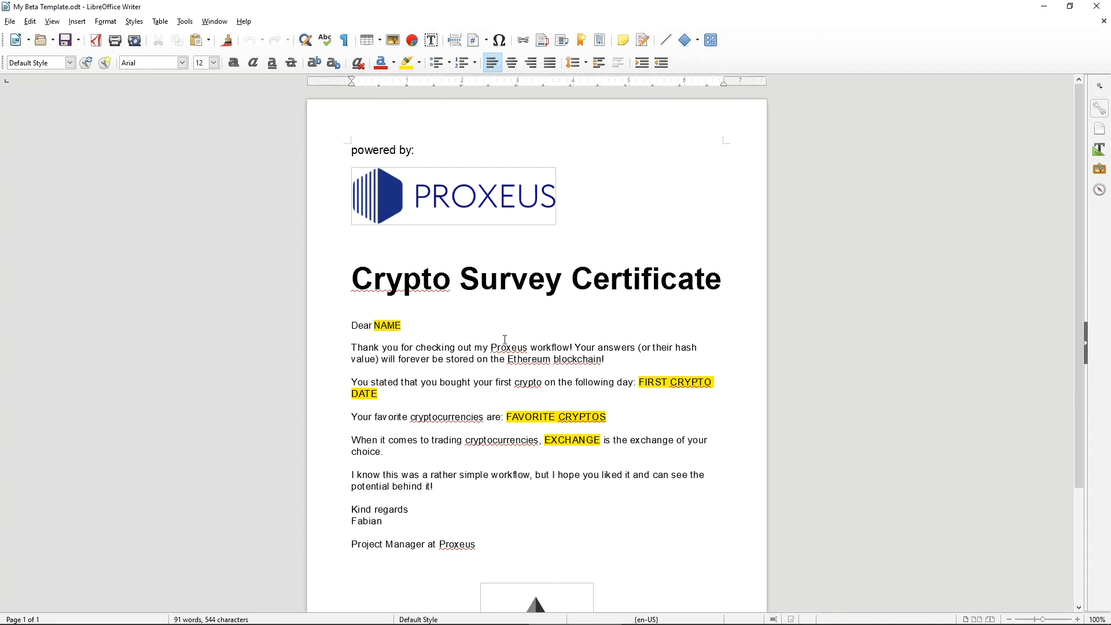
{"action": "left_click_drag", "start_coordinate": [638, 382], "coordinate": [459, 393]}
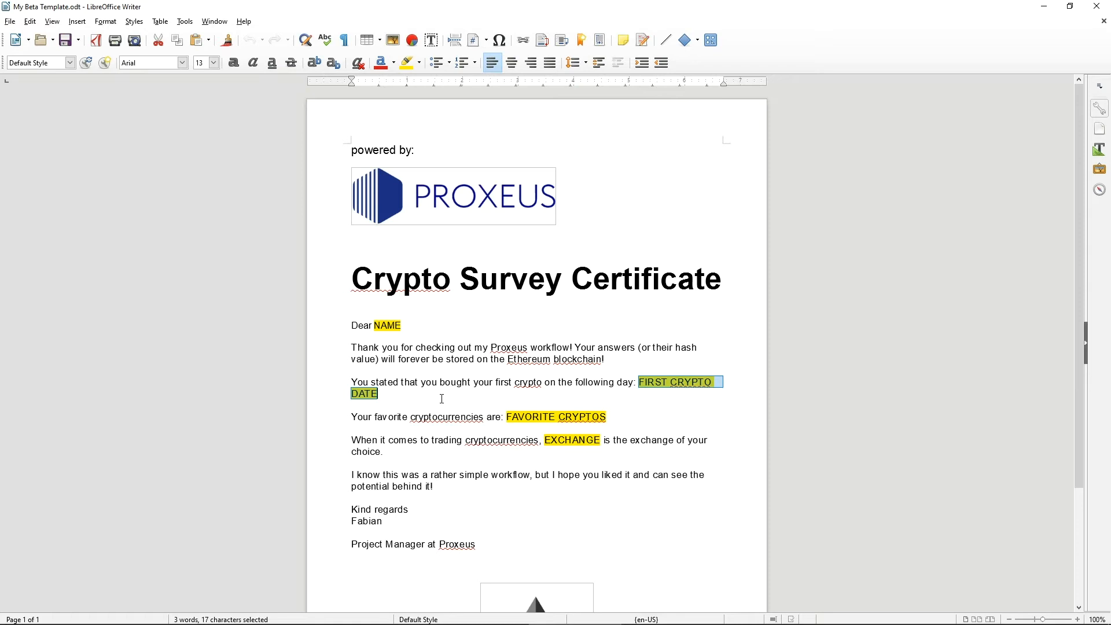
{"action": "left_click", "coordinate": [620, 414]}
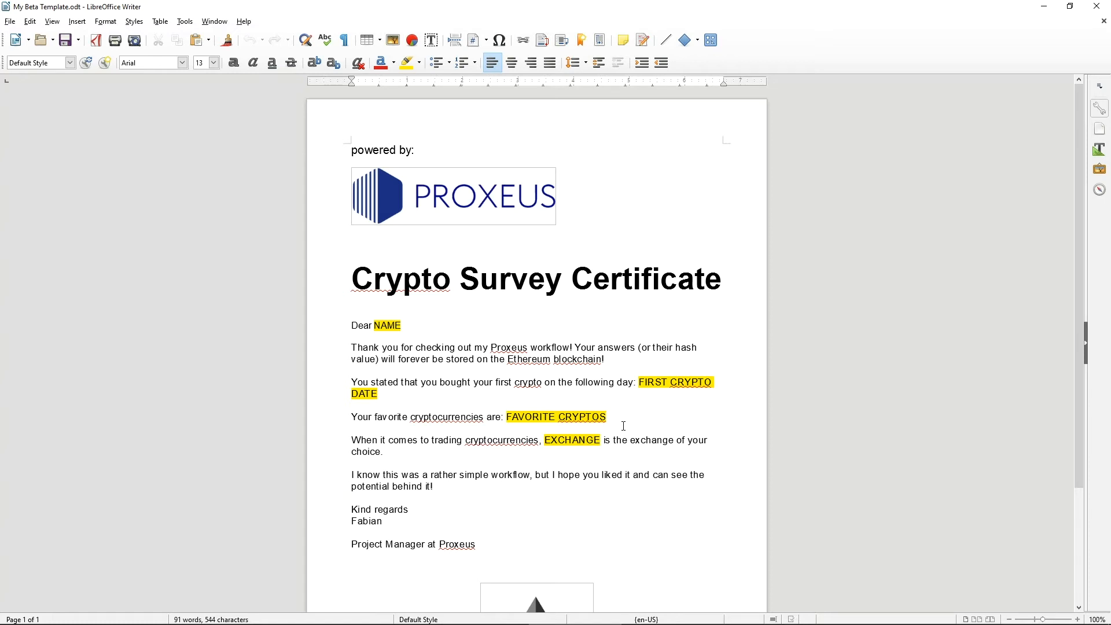
{"action": "double_click", "coordinate": [564, 441]}
{"action": "scroll", "coordinate": [566, 437], "scroll_direction": "down", "scroll_amount": 1}
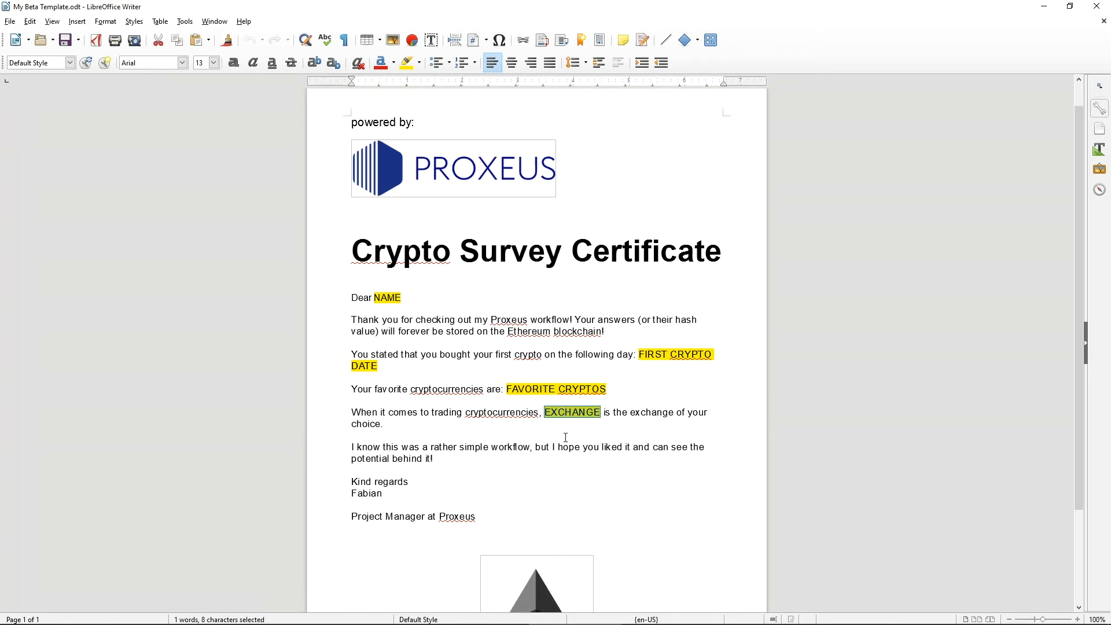
{"action": "scroll", "coordinate": [582, 433], "scroll_direction": "down", "scroll_amount": 2}
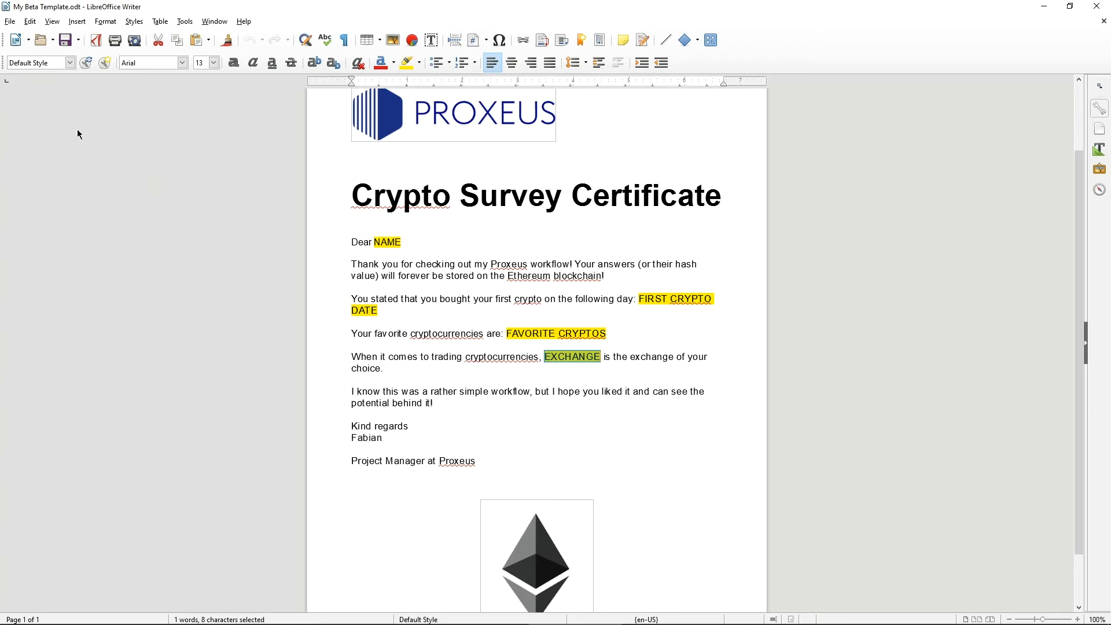
Save the certificate document and switch back to the My Beta Form template in the browser.
{"action": "left_click", "coordinate": [65, 43]}
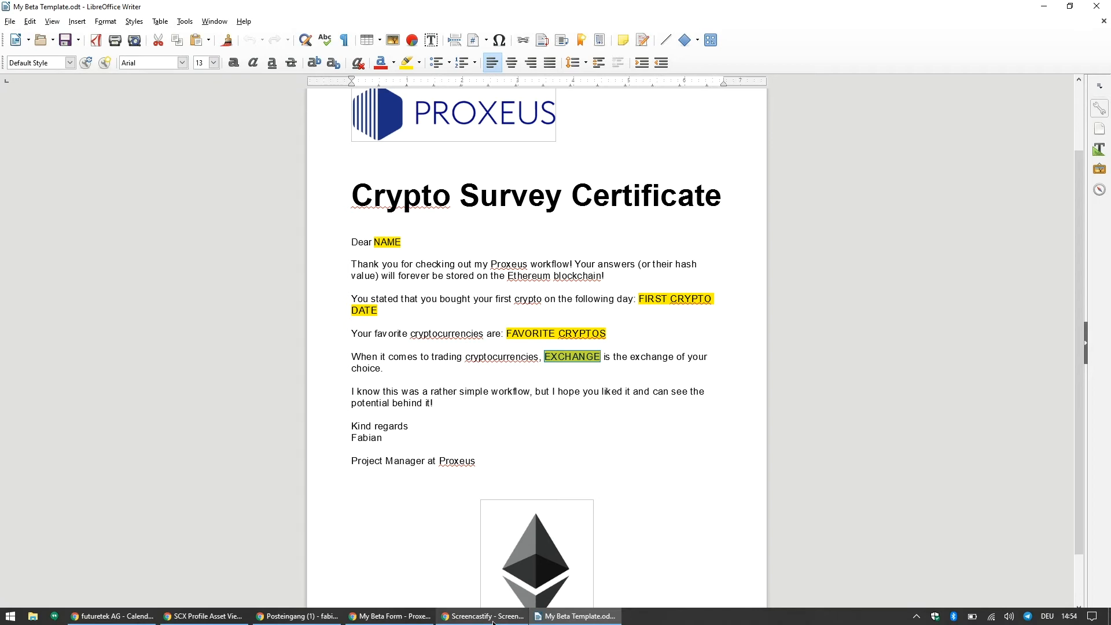
{"action": "left_click", "coordinate": [494, 618]}
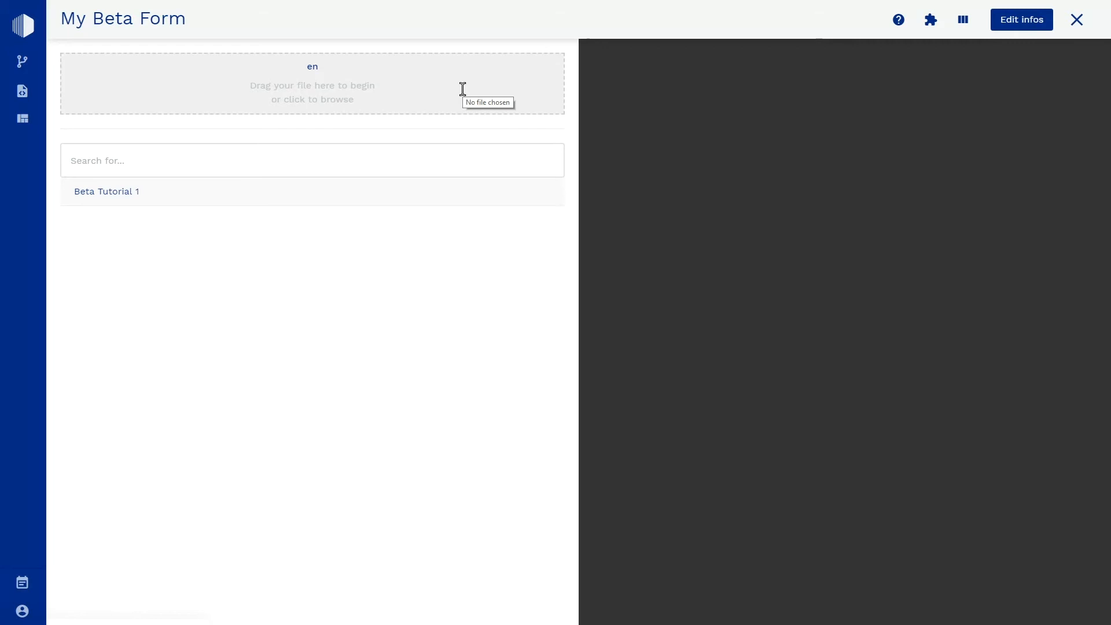
Load My Beta Template from the Beta folder in Documents as the English template file.
{"action": "left_click", "coordinate": [418, 94]}
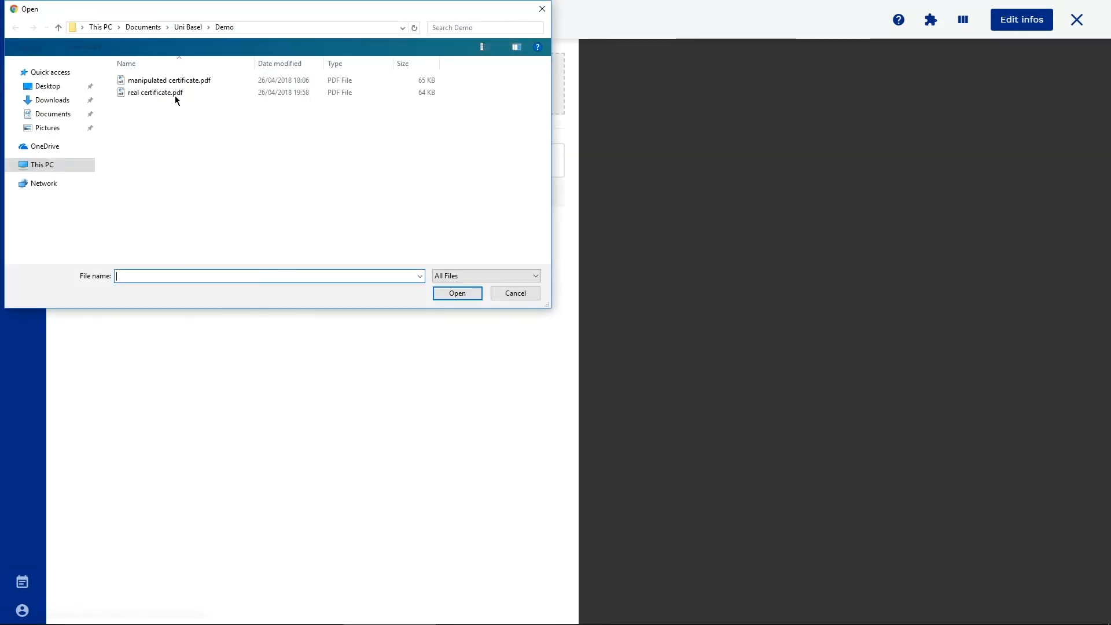
{"action": "left_click", "coordinate": [144, 27]}
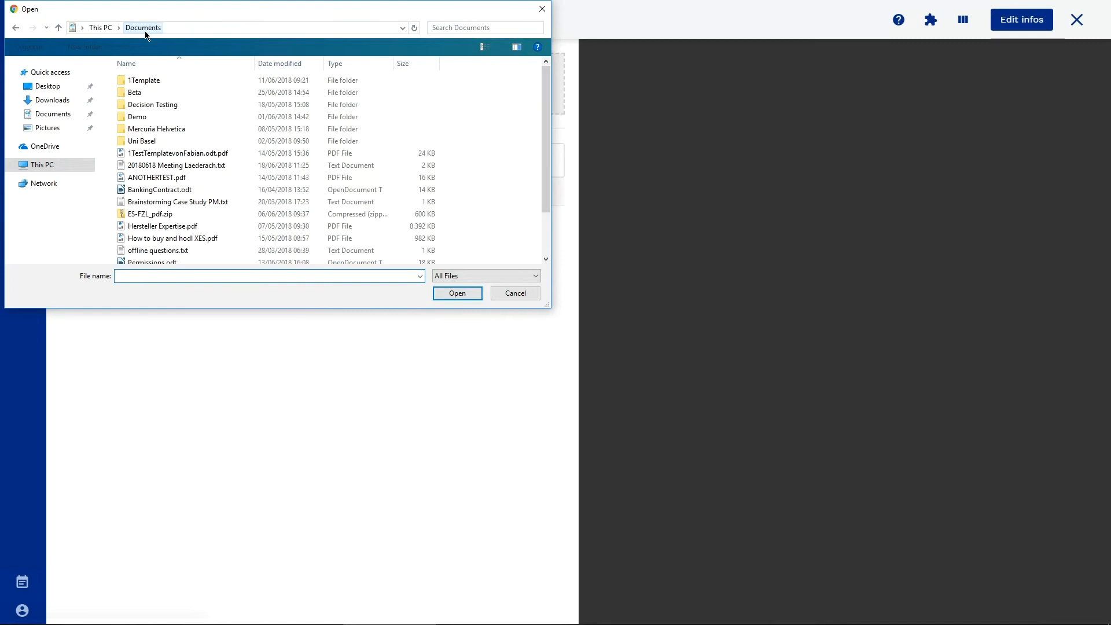
{"action": "double_click", "coordinate": [135, 93]}
{"action": "double_click", "coordinate": [152, 80]}
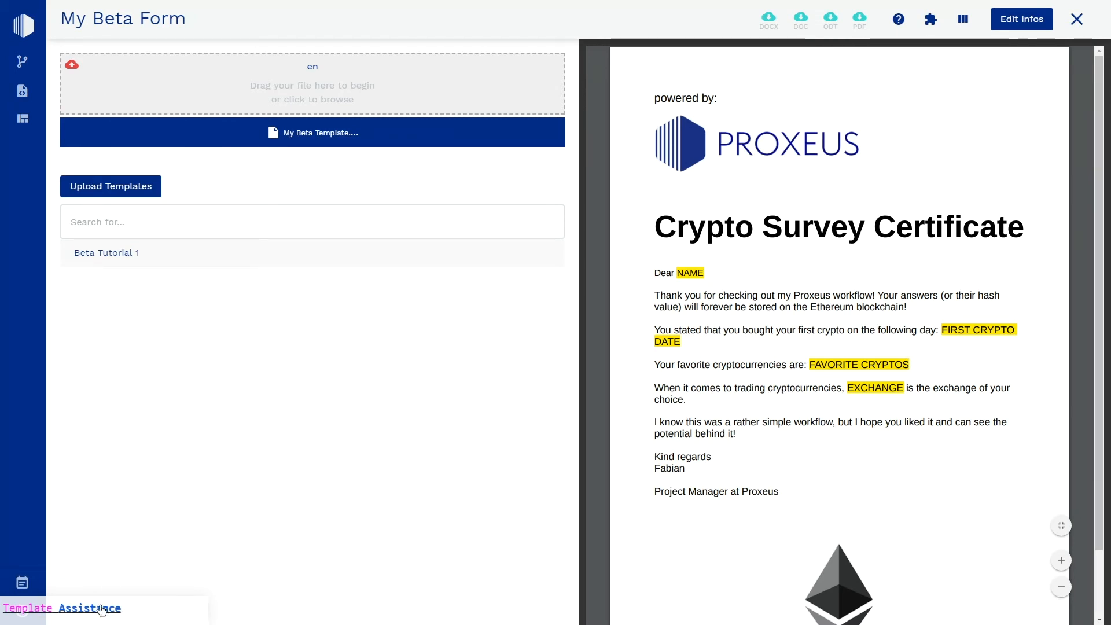
View the Template Assistance options with the browser out of full-screen mode, and collapse them again.
{"action": "left_click", "coordinate": [149, 610]}
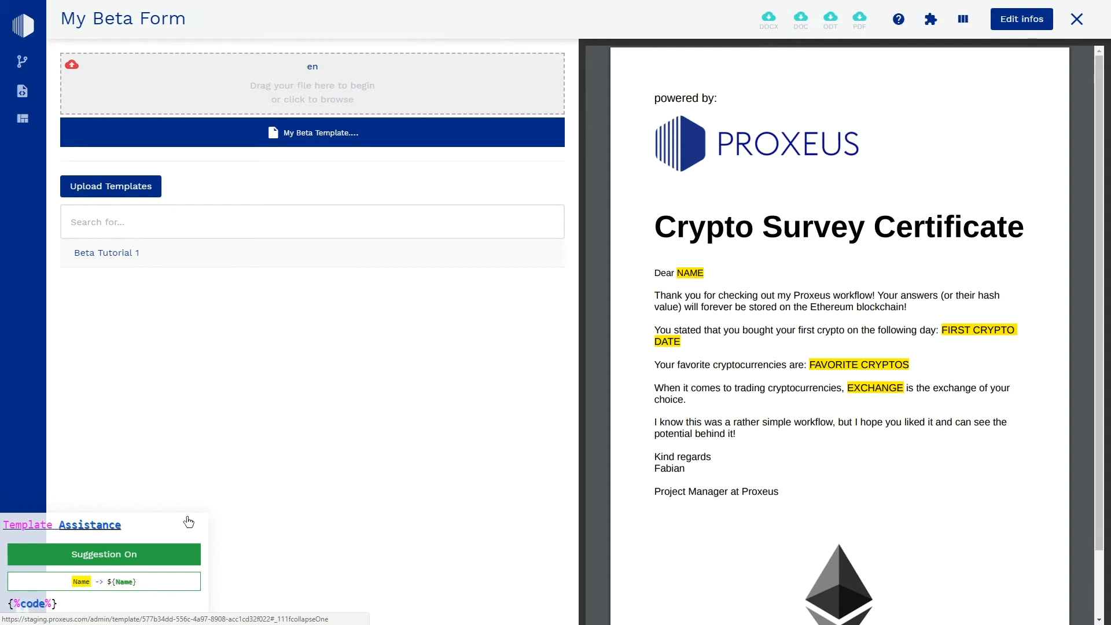
{"action": "key", "text": "F11"}
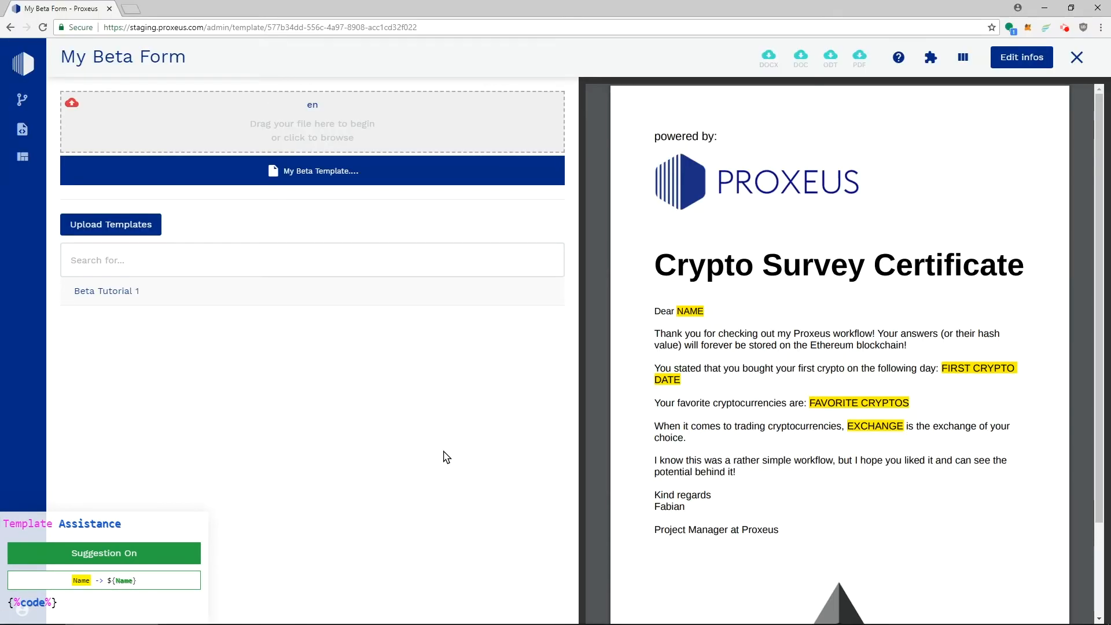
{"action": "left_click", "coordinate": [165, 523]}
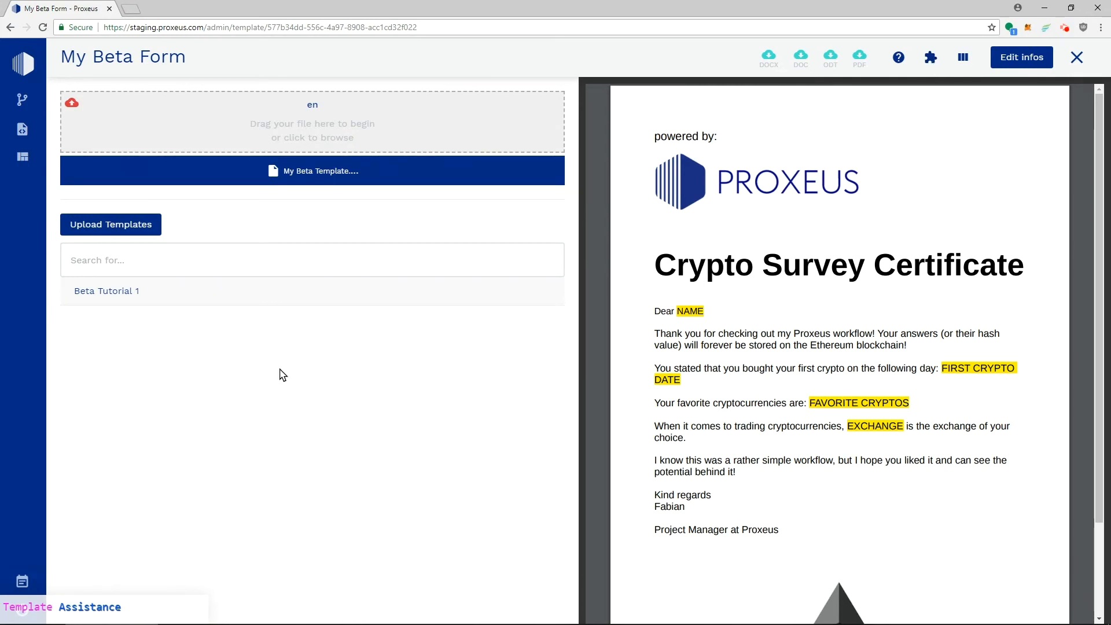
Show the Beta Tutorial 1 form's field variables and arrange the template page side by side with the Writer document.
{"action": "left_click", "coordinate": [209, 300]}
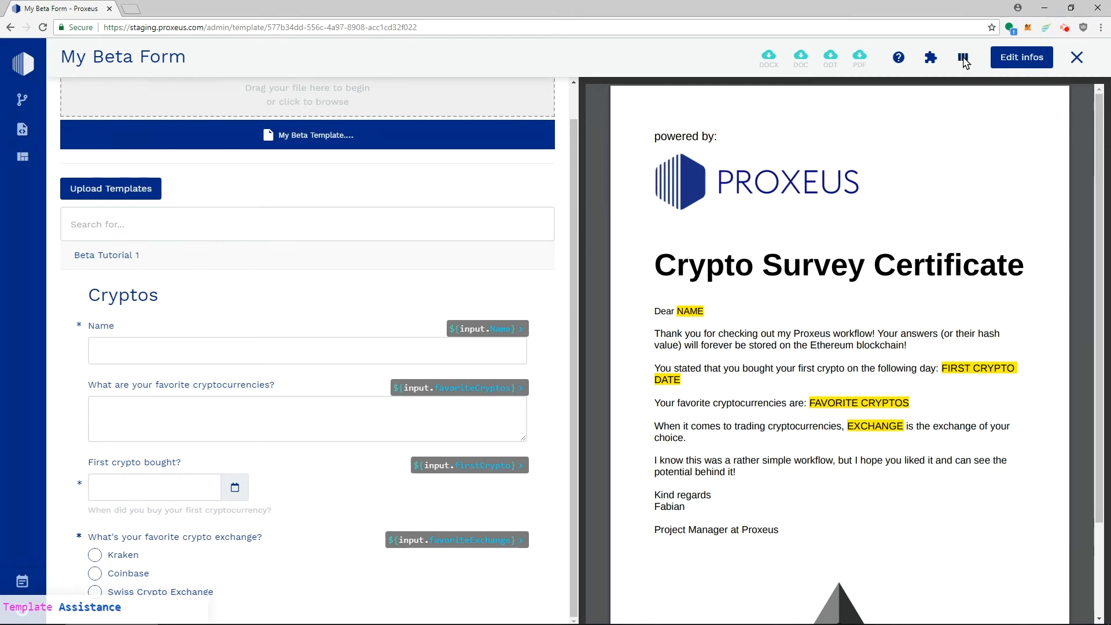
{"action": "left_click", "coordinate": [962, 59]}
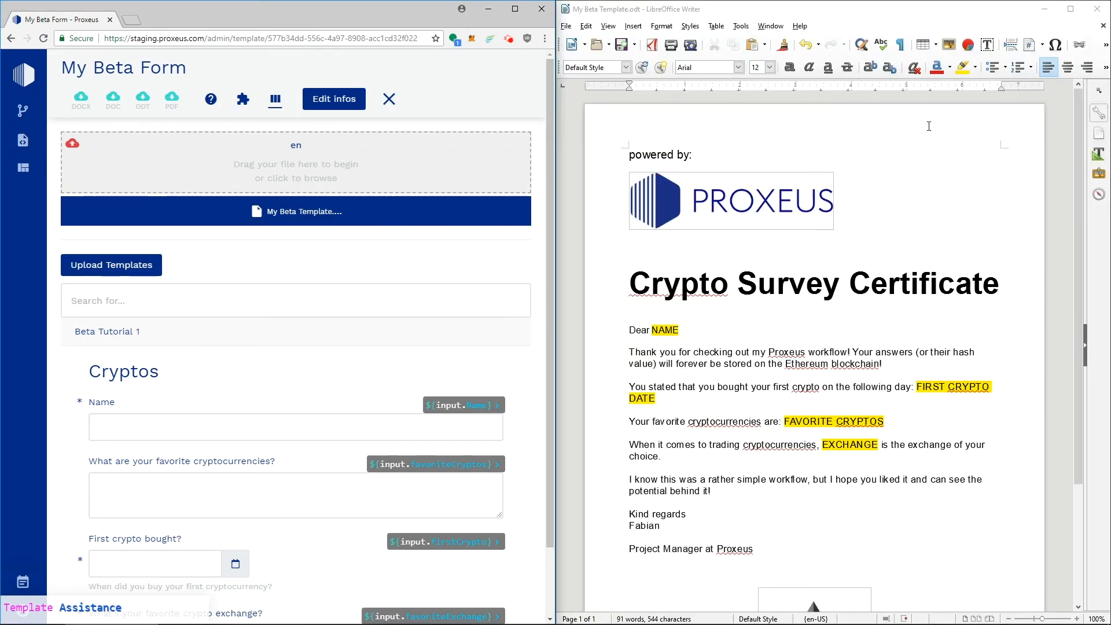
{"action": "scroll", "coordinate": [525, 304], "scroll_direction": "down", "scroll_amount": 1}
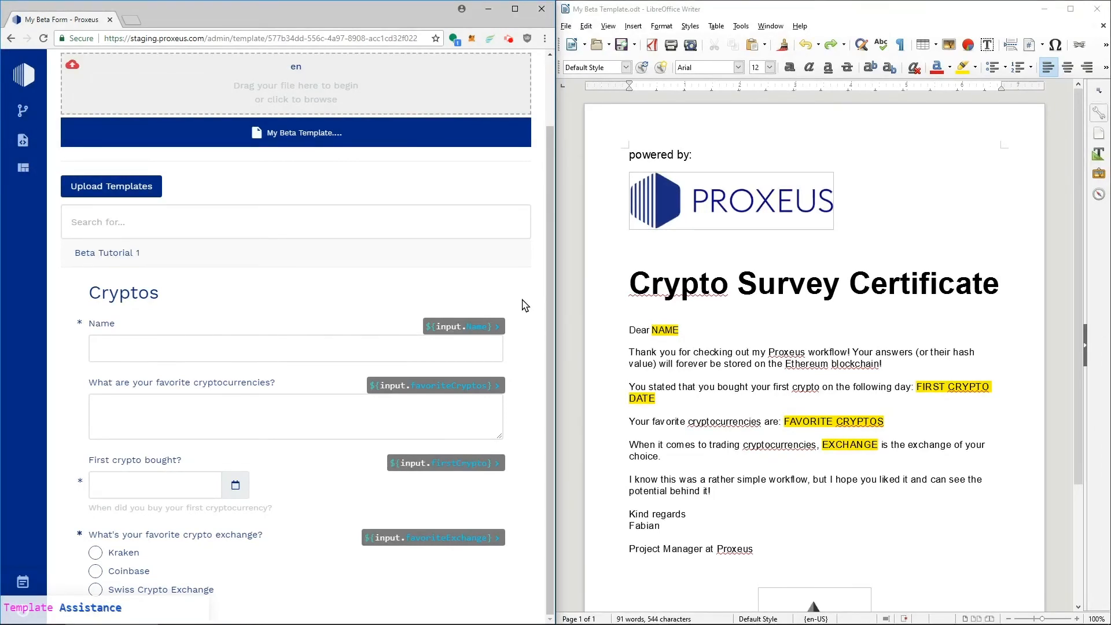
Replace the NAME placeholder after "Dear" in the certificate with the variable ${input.Name}.
{"action": "double_click", "coordinate": [670, 330]}
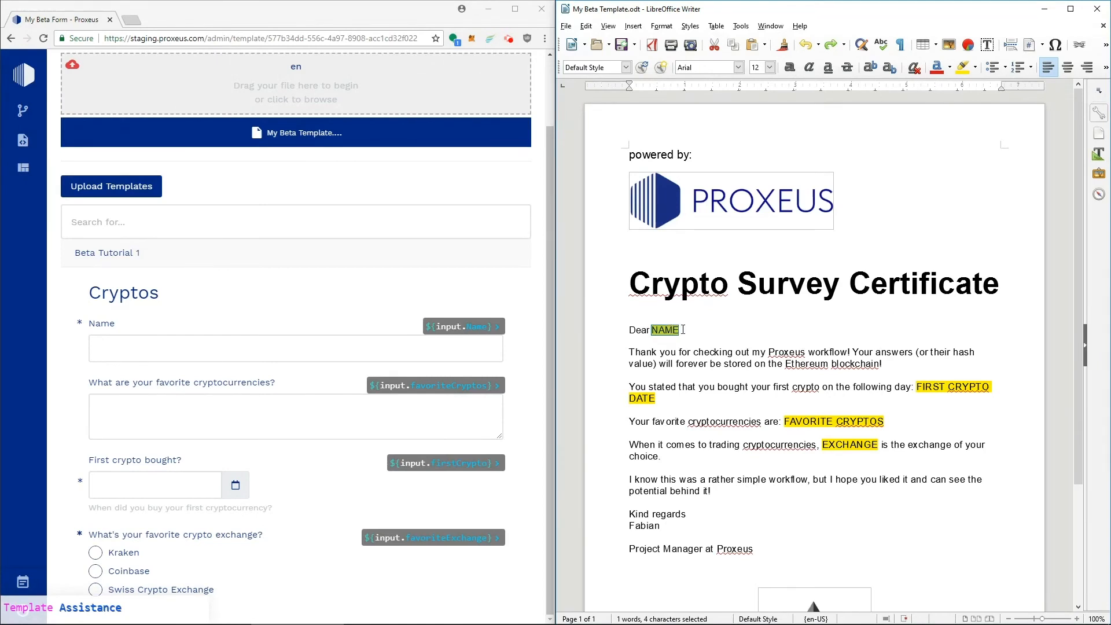
{"action": "key", "text": "Delete"}
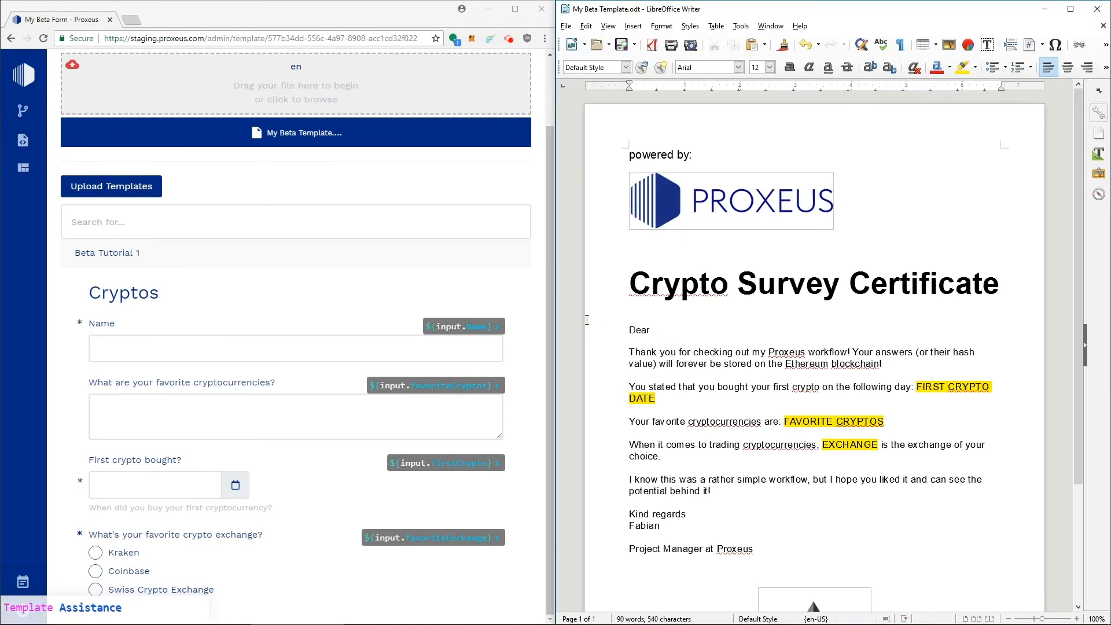
{"action": "left_click", "coordinate": [491, 327]}
{"action": "left_click", "coordinate": [660, 329]}
{"action": "type", "text": "${input.Name}"}
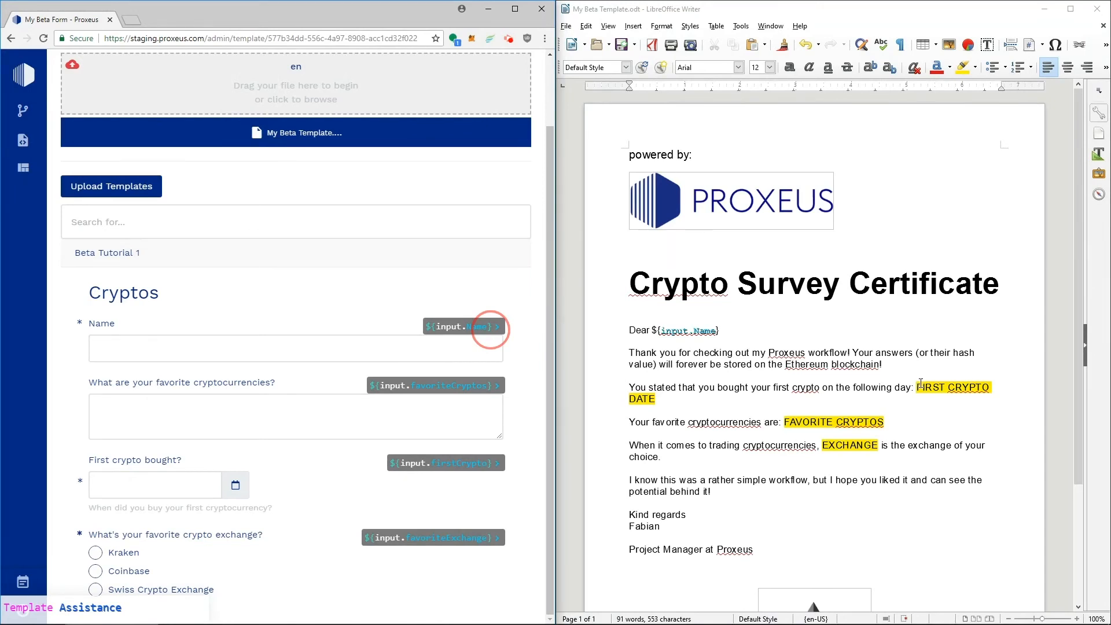
Replace the FIRST CRYPTO DATE placeholder in the certificate with the variable ${input.firstCrypto}.
{"action": "left_click_drag", "start_coordinate": [919, 386], "coordinate": [657, 398]}
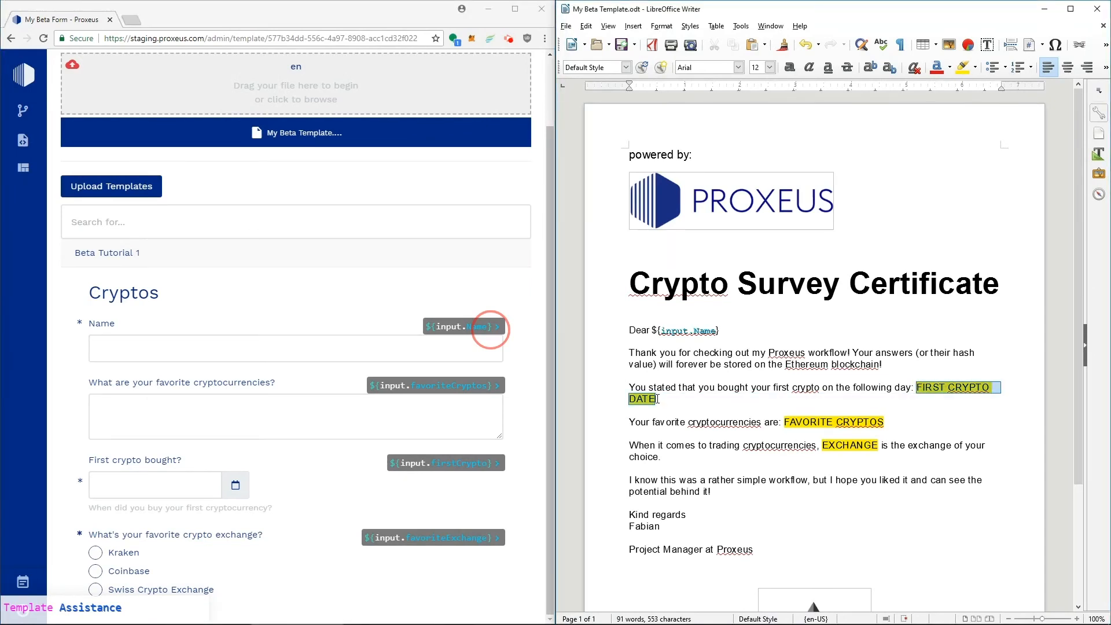
{"action": "key", "text": "Delete"}
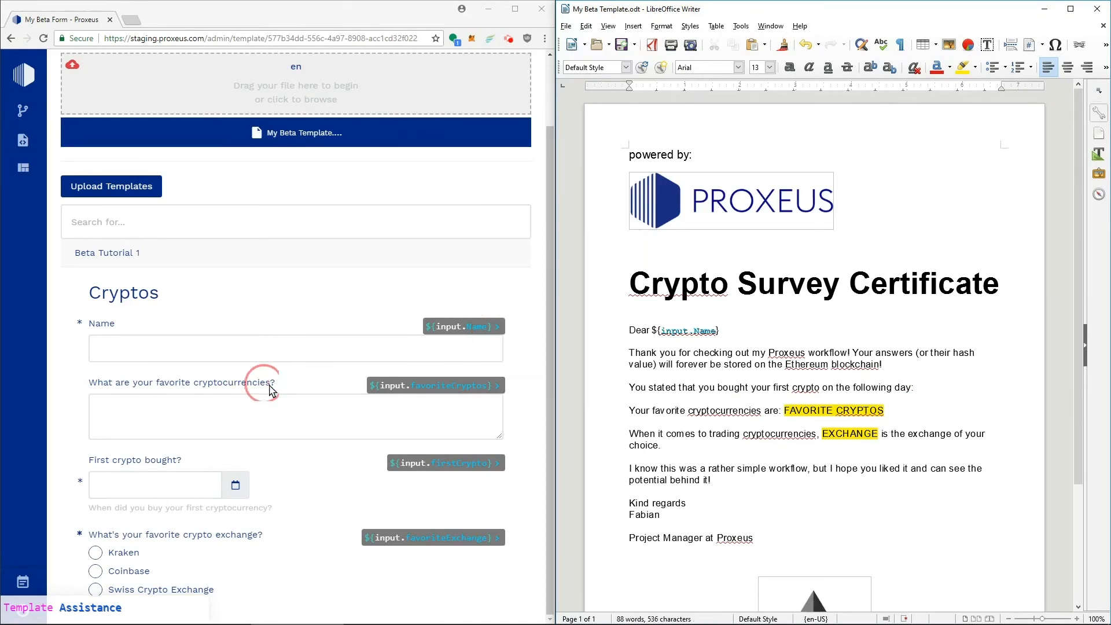
{"action": "left_click", "coordinate": [448, 463]}
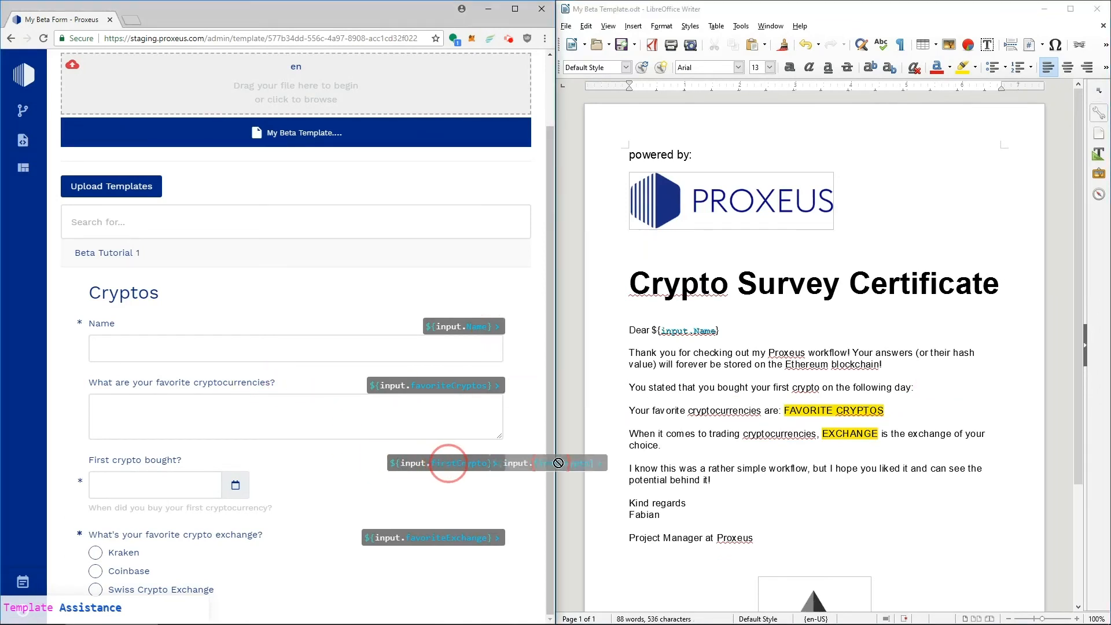
{"action": "left_click", "coordinate": [921, 388]}
{"action": "type", "text": "${input.firstCrypto}"}
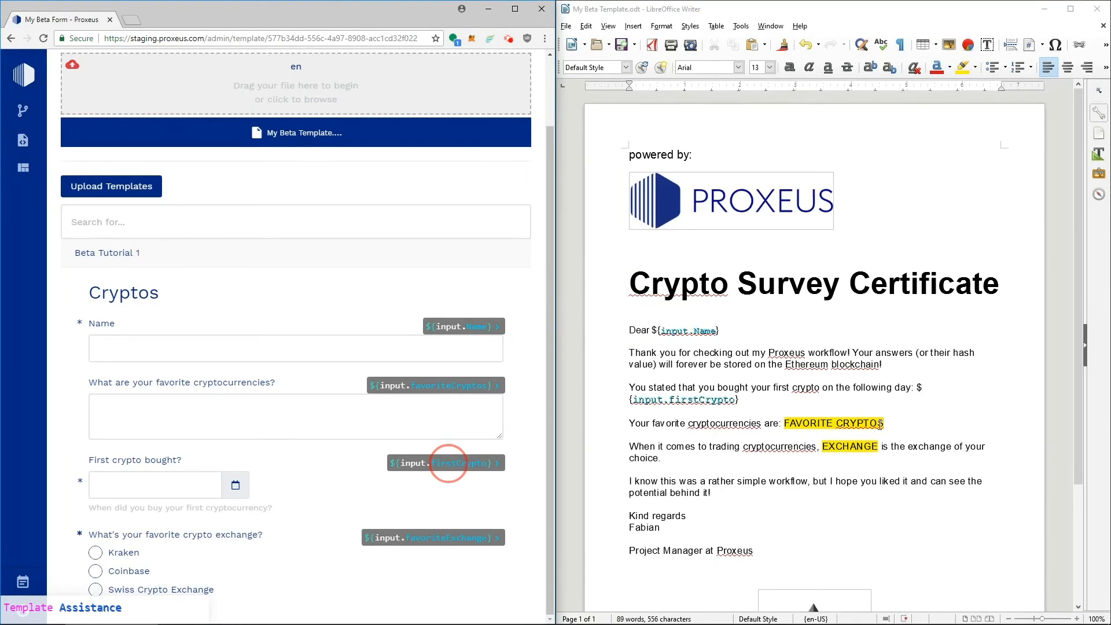
Replace the FAVORITE CRYPTOS placeholder in the certificate with the variable ${input.favoriteCryptos}.
{"action": "left_click_drag", "start_coordinate": [880, 424], "coordinate": [784, 423]}
{"action": "key", "text": "Delete"}
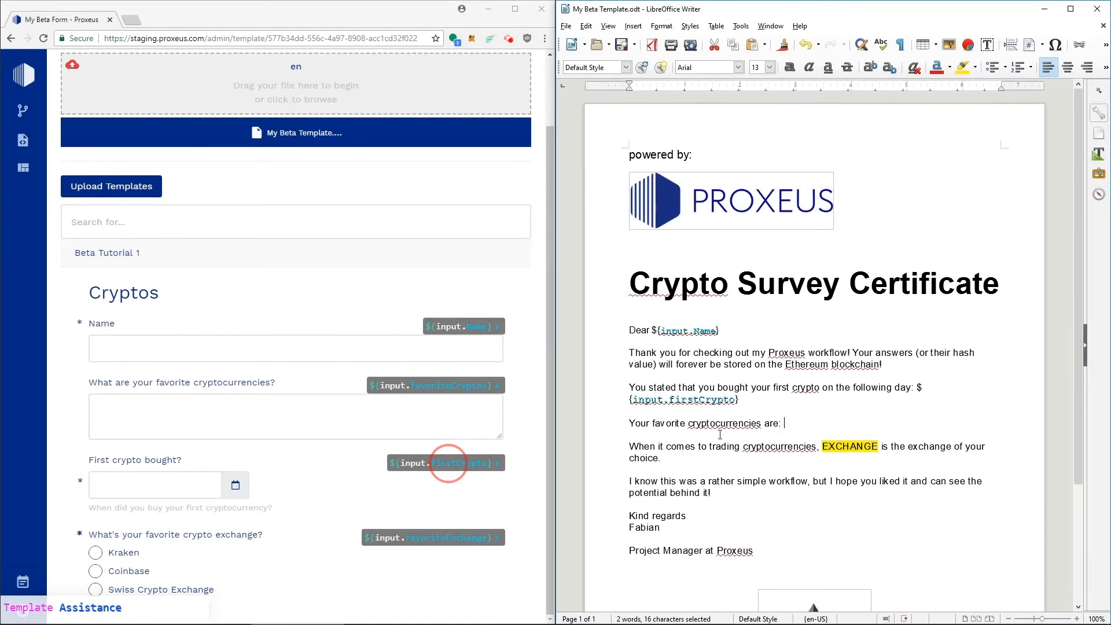
{"action": "left_click", "coordinate": [469, 388]}
{"action": "left_click_drag", "start_coordinate": [468, 388], "coordinate": [879, 446]}
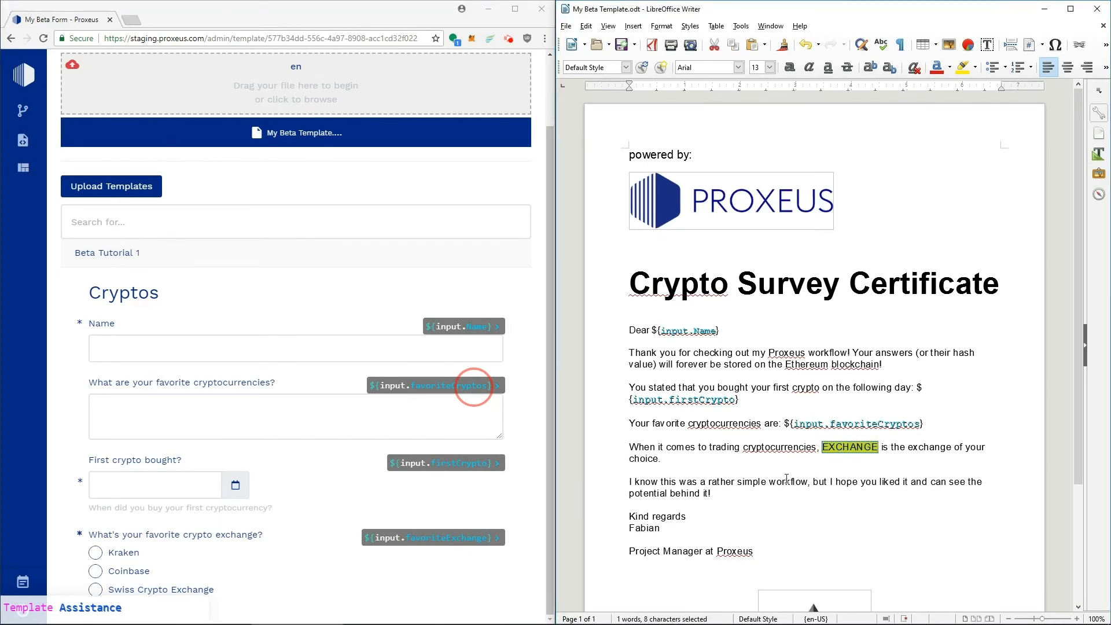
Replace the EXCHANGE placeholder in the certificate with the variable ${input.favoriteExchange} and save the document.
{"action": "key", "text": "Delete"}
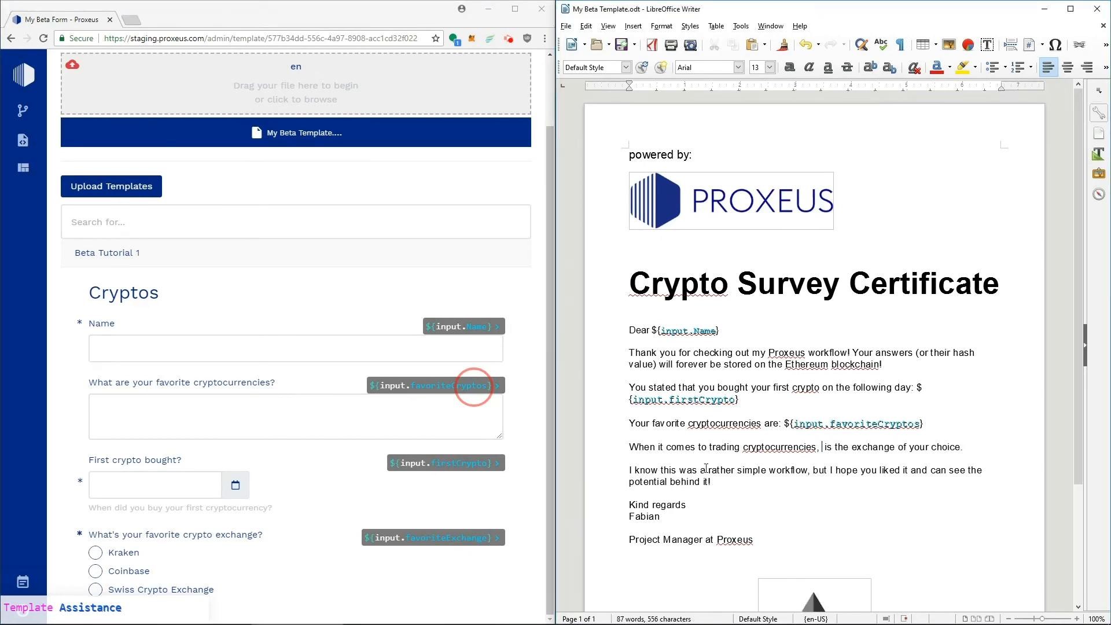
{"action": "left_click", "coordinate": [454, 544]}
{"action": "left_click_drag", "start_coordinate": [819, 450], "coordinate": [822, 450]}
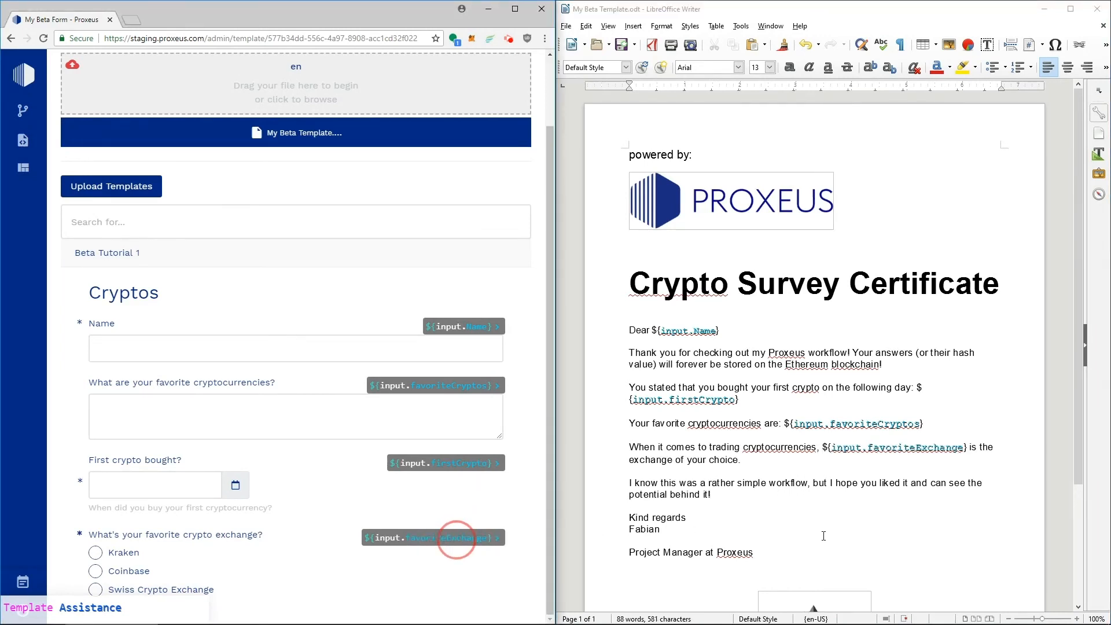
{"action": "scroll", "coordinate": [824, 482], "scroll_direction": "down", "scroll_amount": 2}
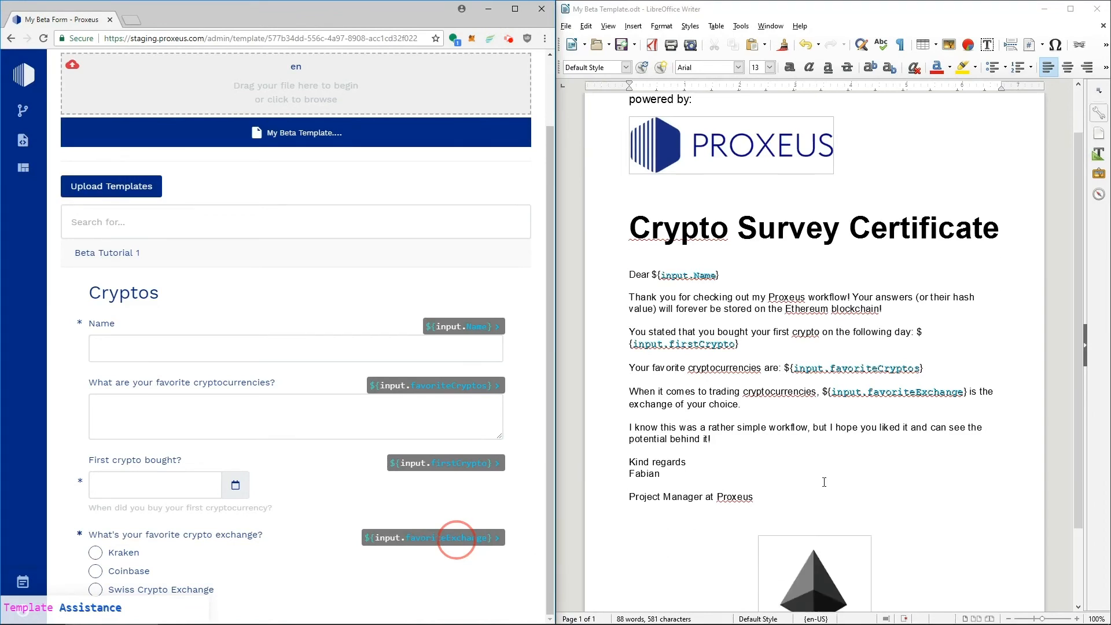
{"action": "left_click", "coordinate": [621, 44]}
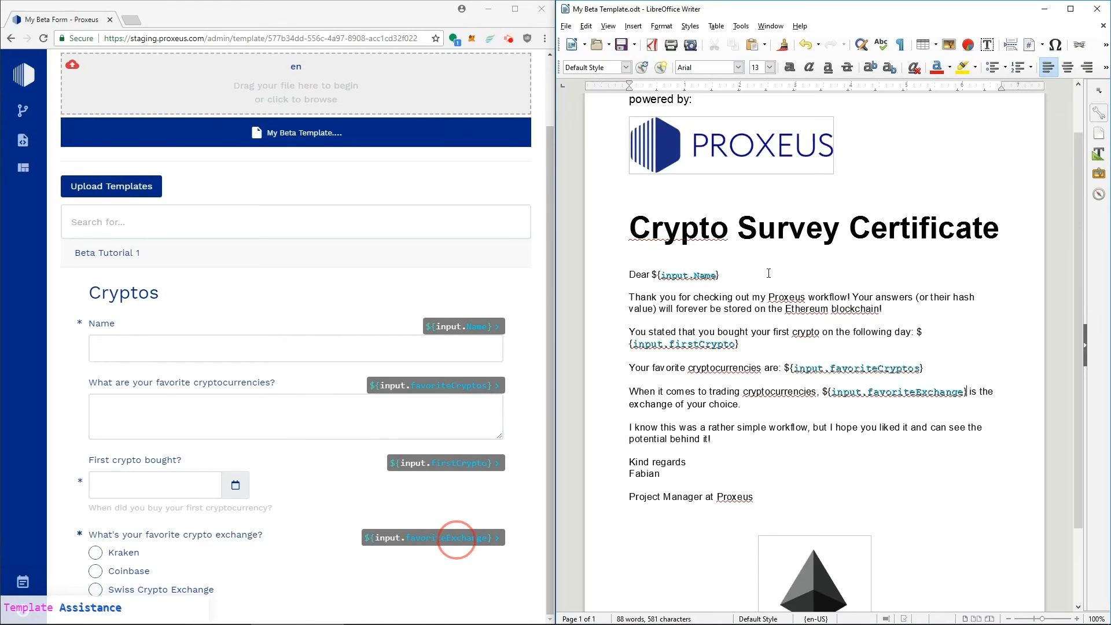
Maximize the browser window and show the My Beta Form template preview beside the form fields.
{"action": "left_click", "coordinate": [513, 10]}
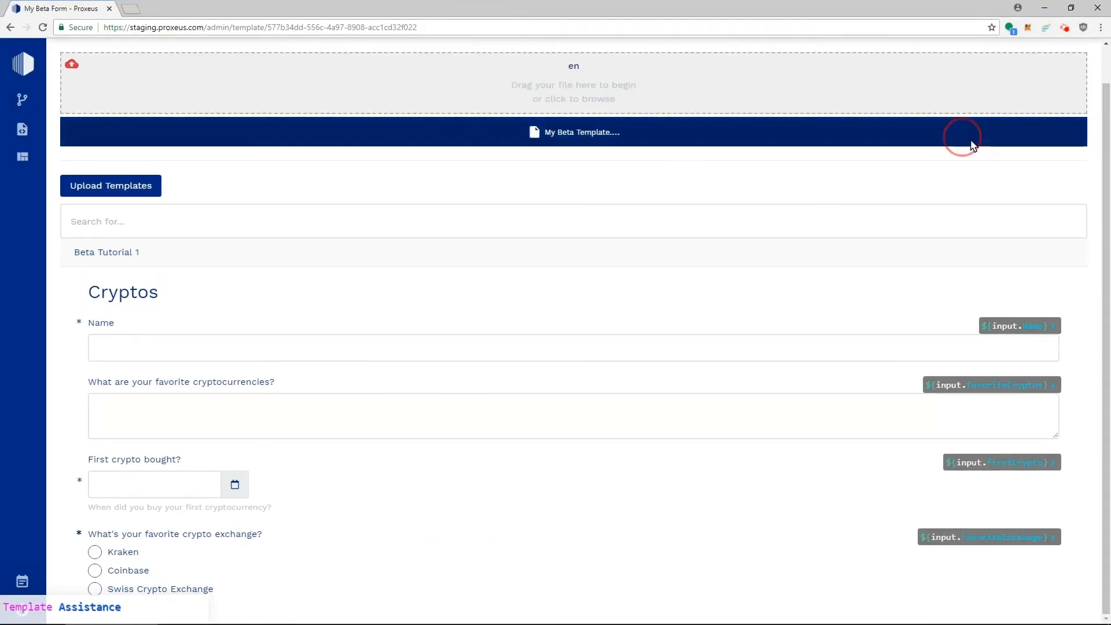
{"action": "scroll", "coordinate": [1014, 188], "scroll_direction": "up", "scroll_amount": 1}
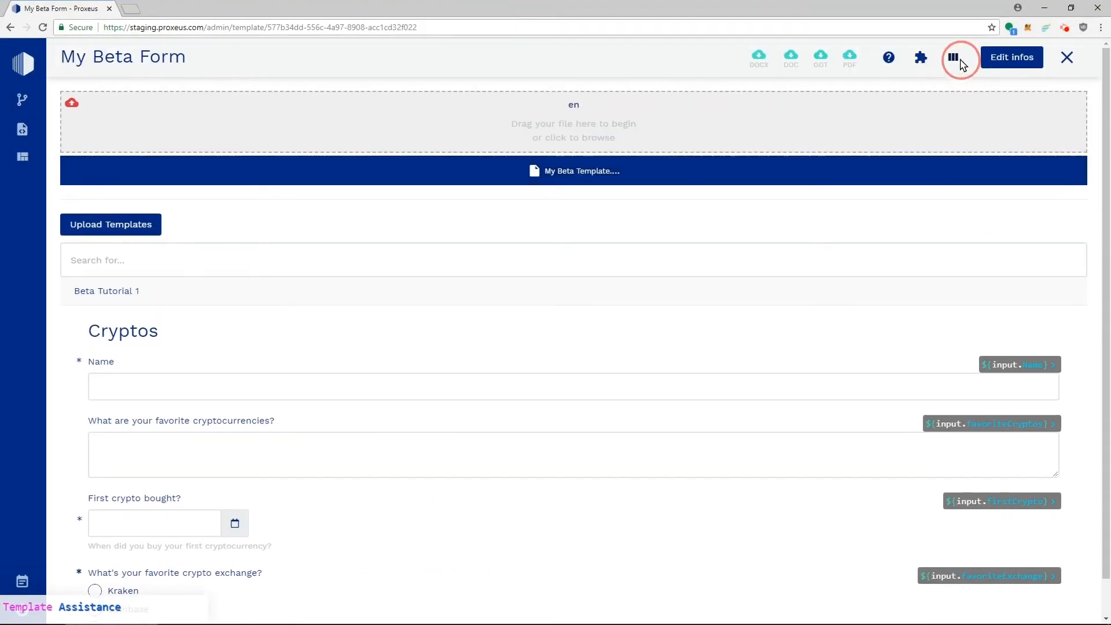
{"action": "left_click", "coordinate": [953, 58]}
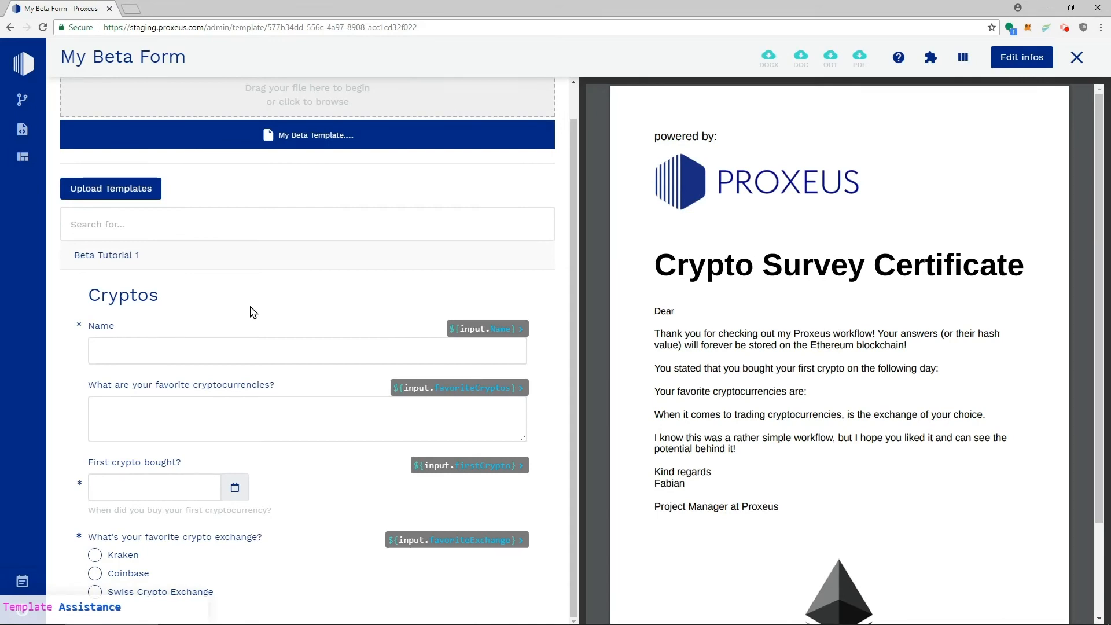
Fill in the test form with a first name, favorite cryptocurrency XES, first purchase date 05.06.2013 and Kraken as the exchange.
{"action": "left_click", "coordinate": [266, 349]}
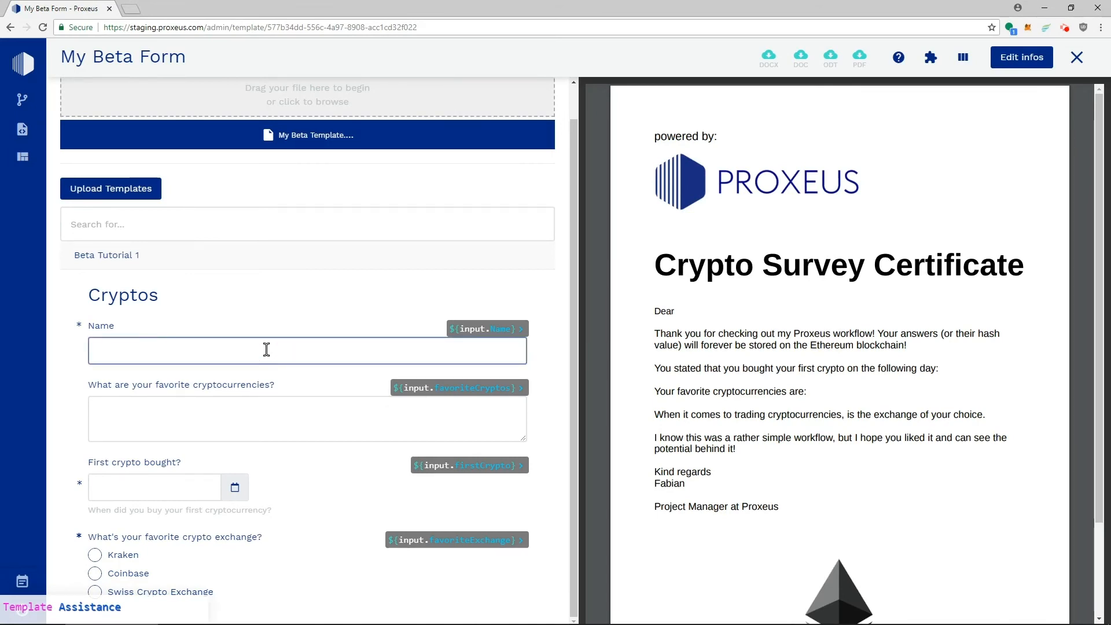
{"action": "type", "text": "Fabian"}
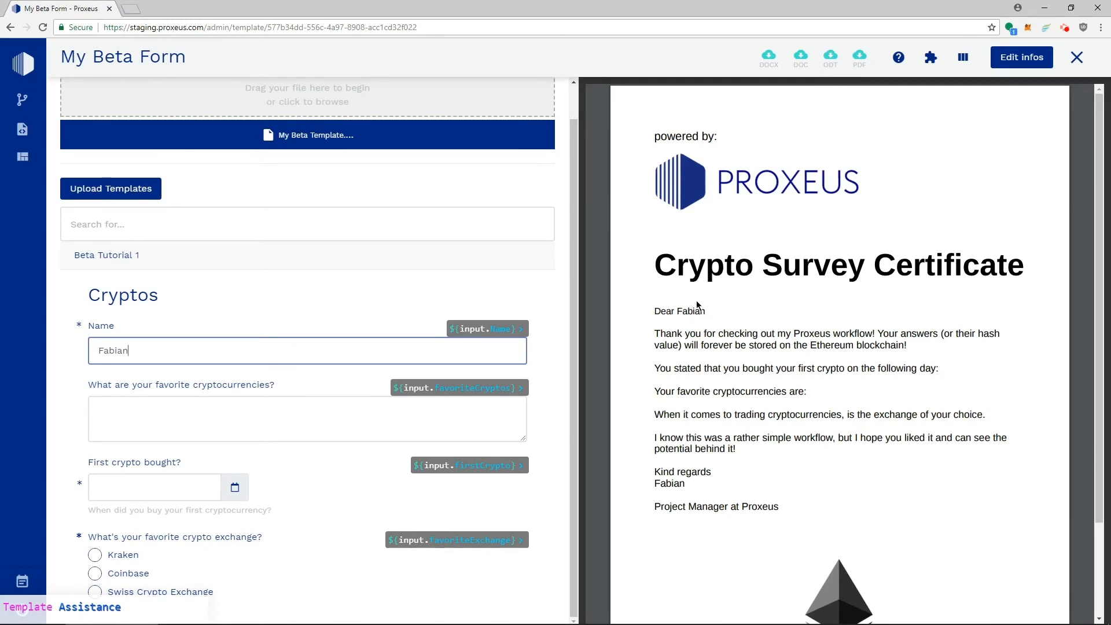
{"action": "left_click", "coordinate": [321, 421]}
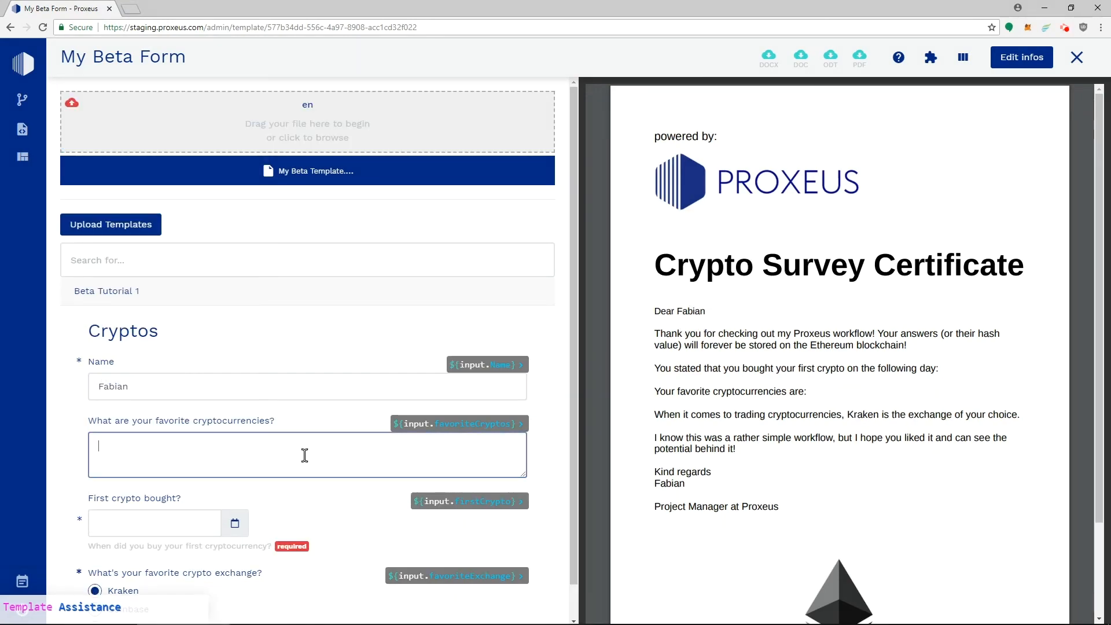
{"action": "type", "text": "XES"}
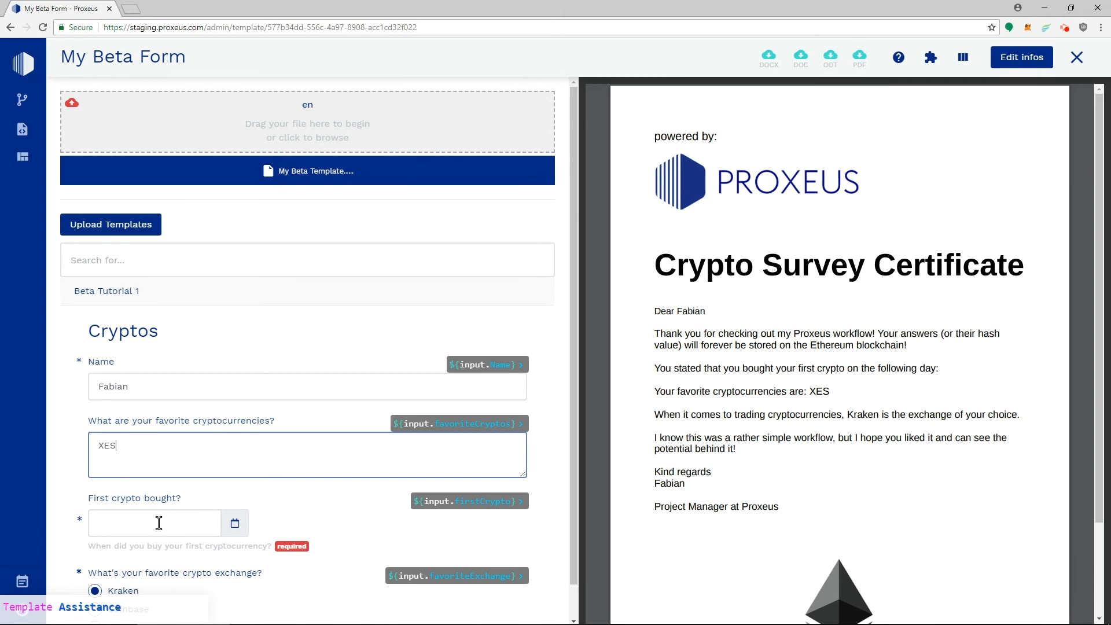
{"action": "left_click", "coordinate": [158, 522]}
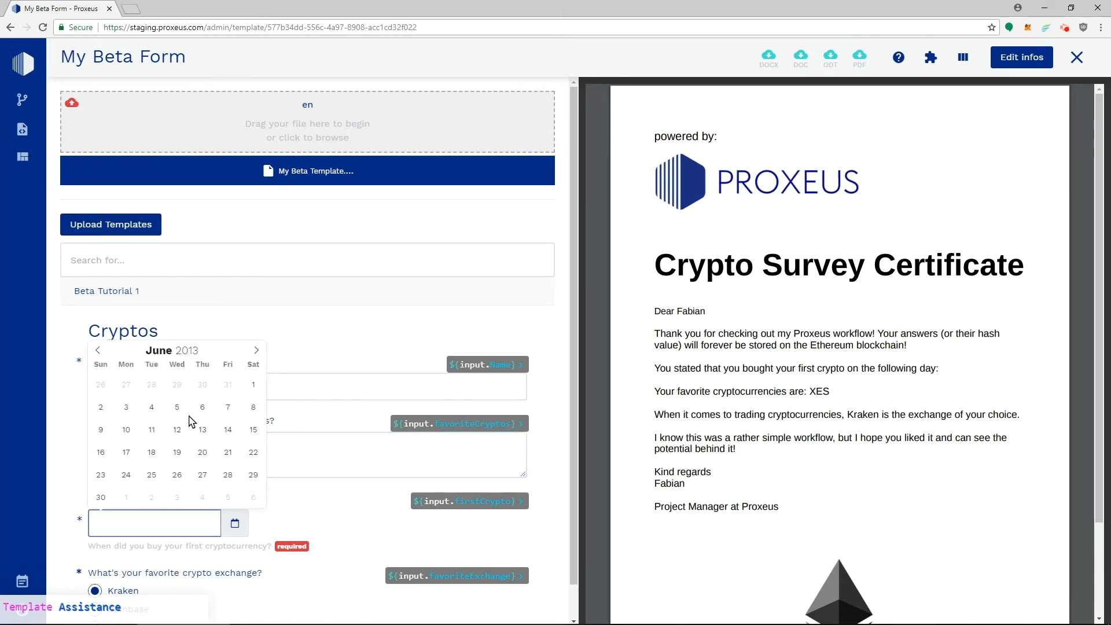
{"action": "left_click", "coordinate": [177, 406]}
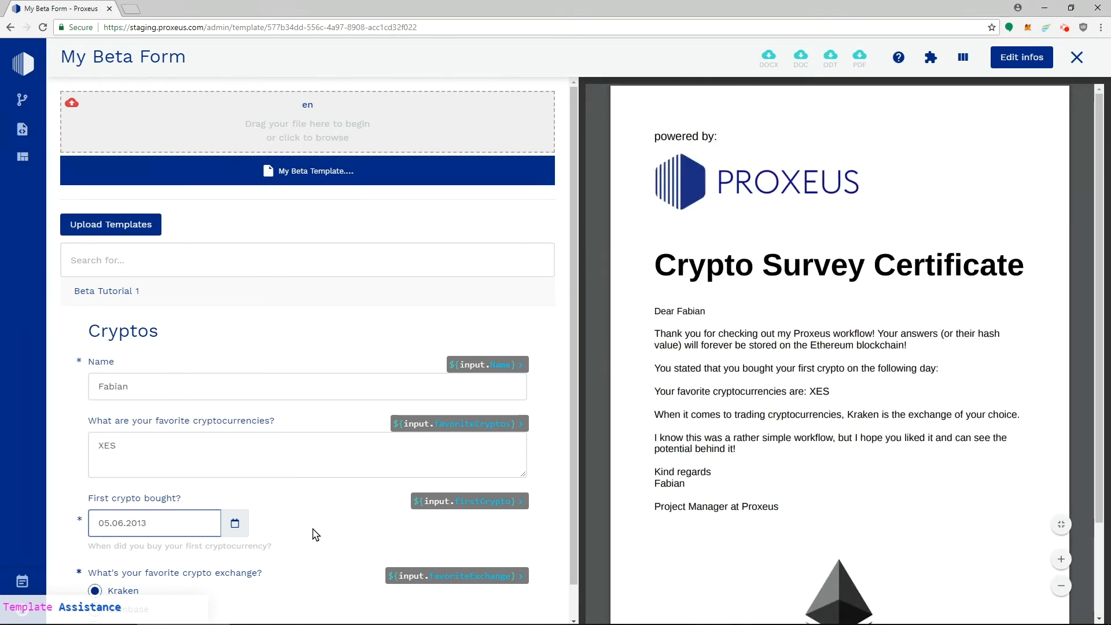
{"action": "scroll", "coordinate": [315, 532], "scroll_direction": "down", "scroll_amount": 1}
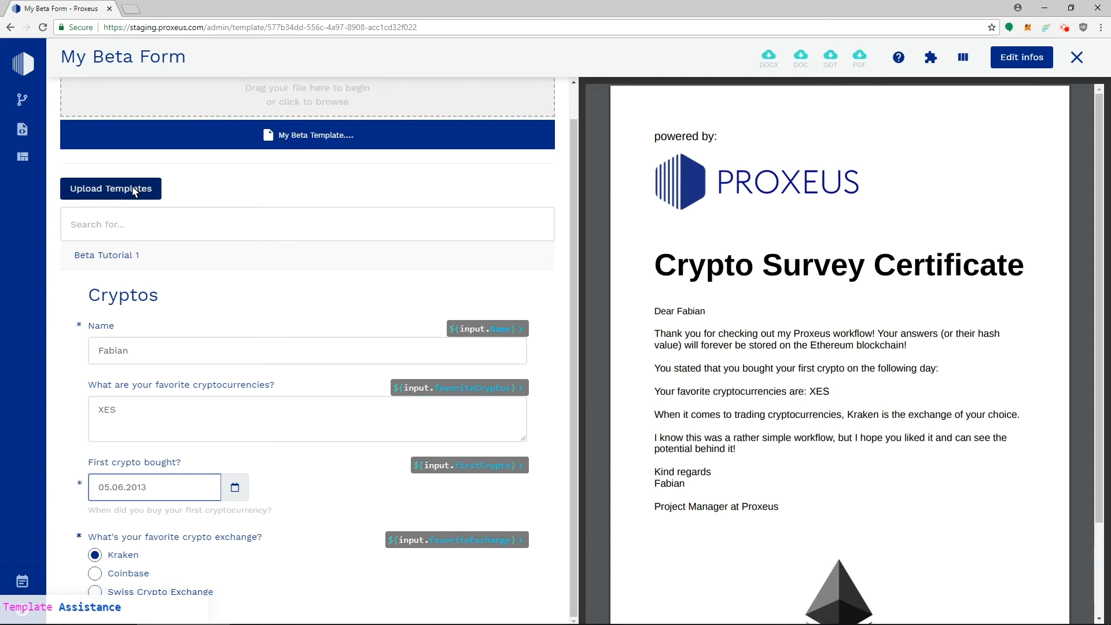
Upload the My Beta Form template and open the Beta Test 2 workflow.
{"action": "left_click", "coordinate": [114, 190]}
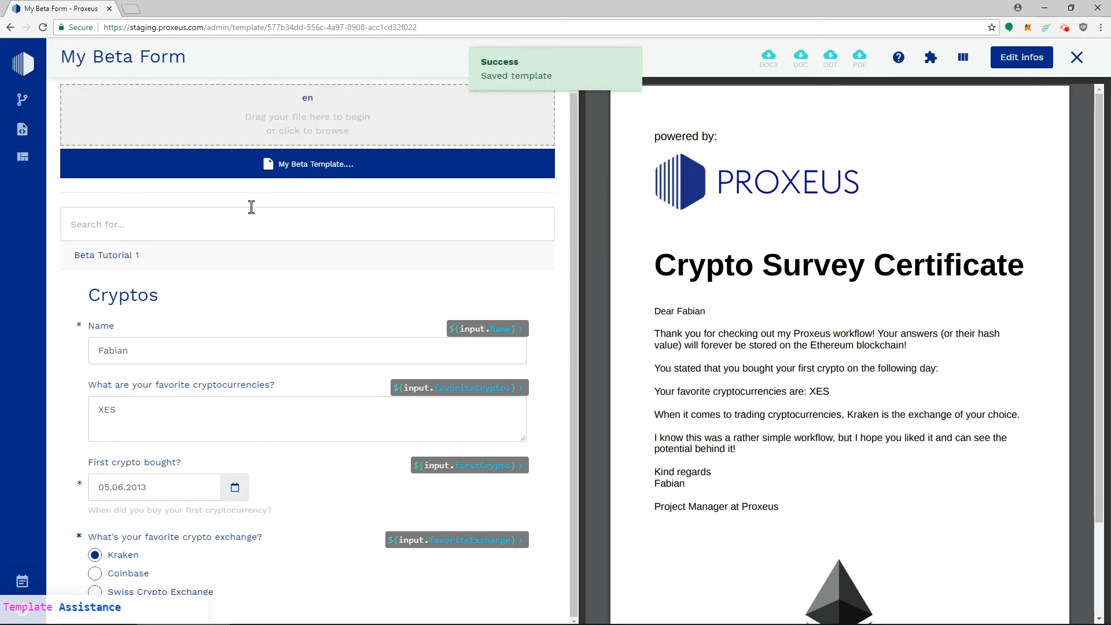
{"action": "left_click", "coordinate": [1076, 57]}
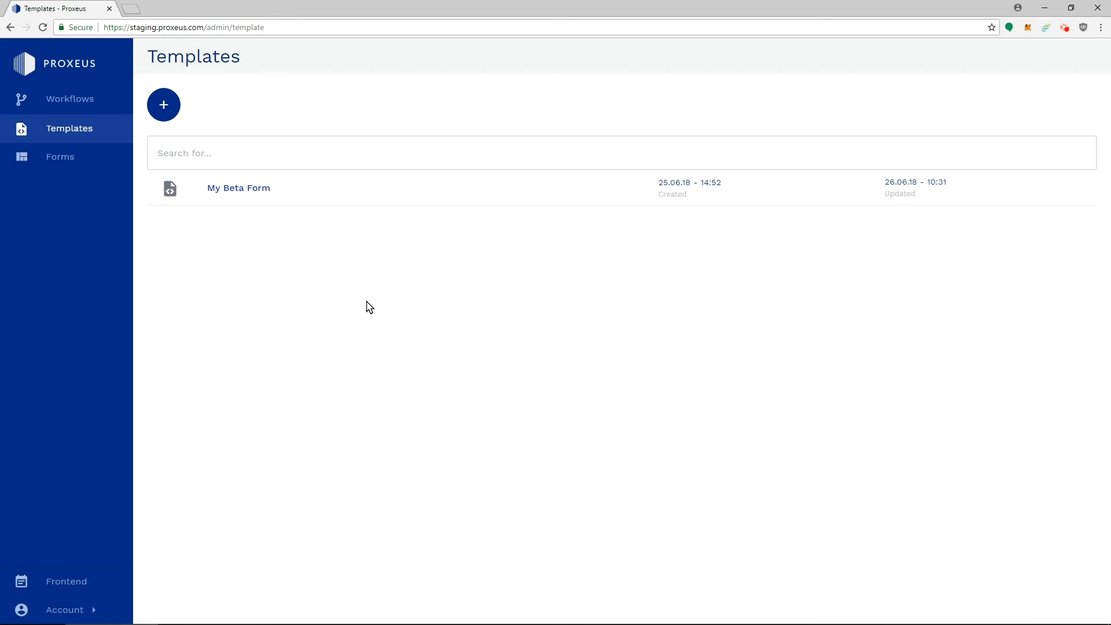
{"action": "left_click", "coordinate": [90, 102]}
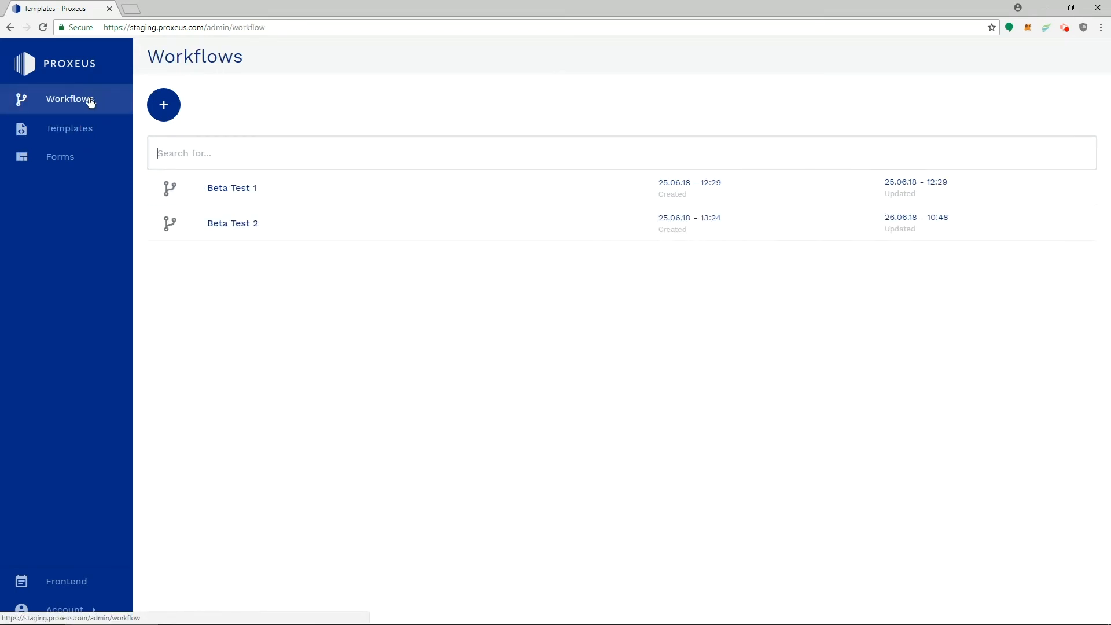
{"action": "left_click", "coordinate": [227, 225]}
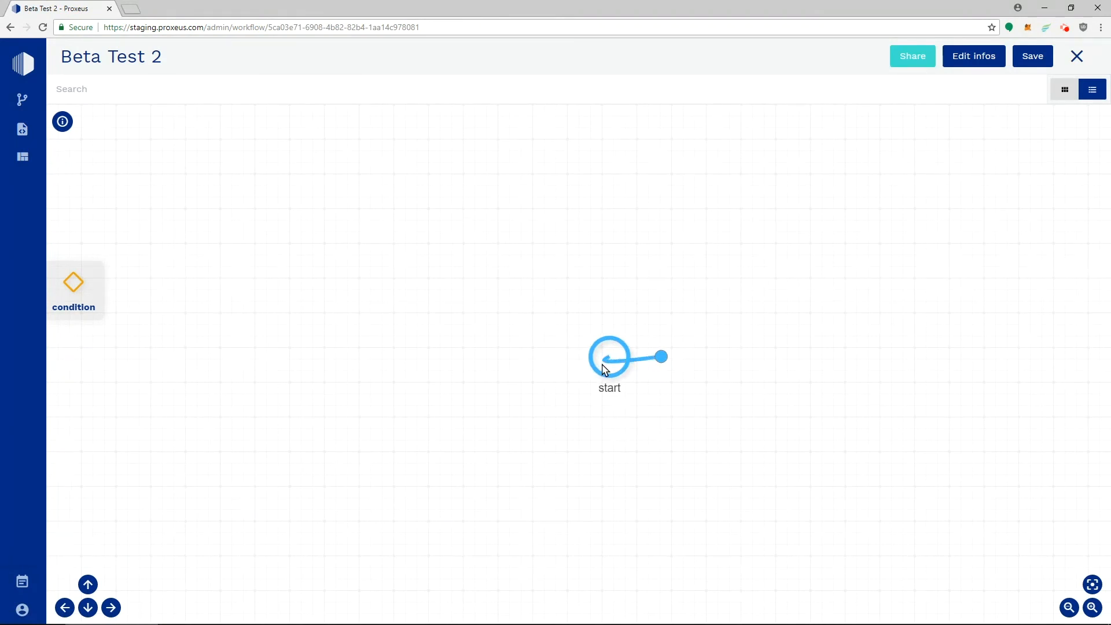
Add the My Beta Form template and the Beta Tutorial 1 form to the workflow canvas.
{"action": "left_click", "coordinate": [542, 91]}
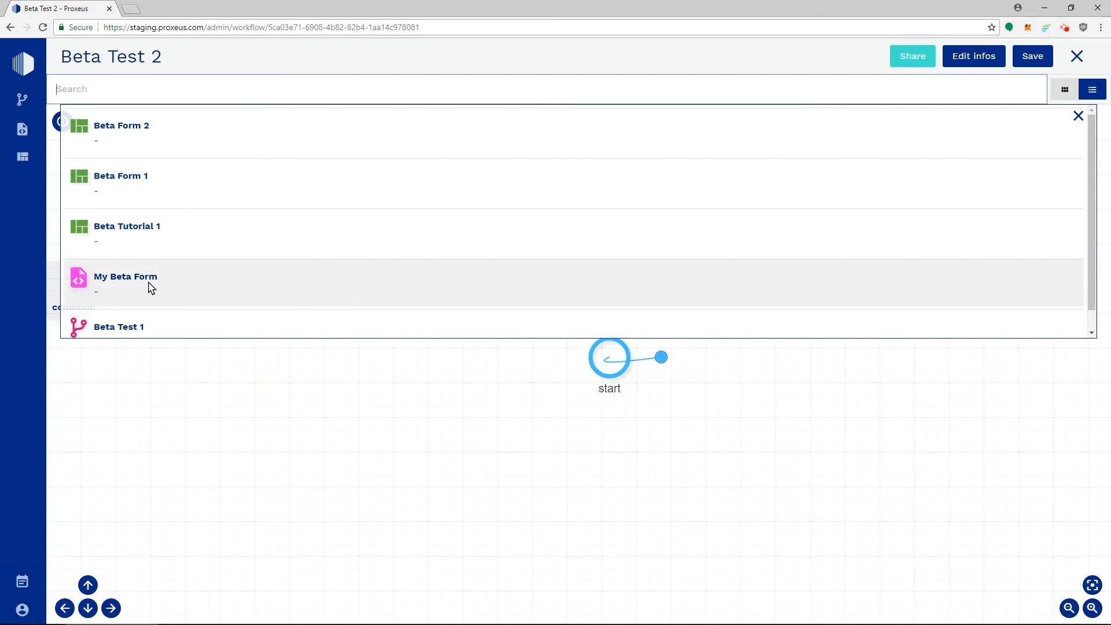
{"action": "left_click_drag", "start_coordinate": [118, 277], "coordinate": [780, 389]}
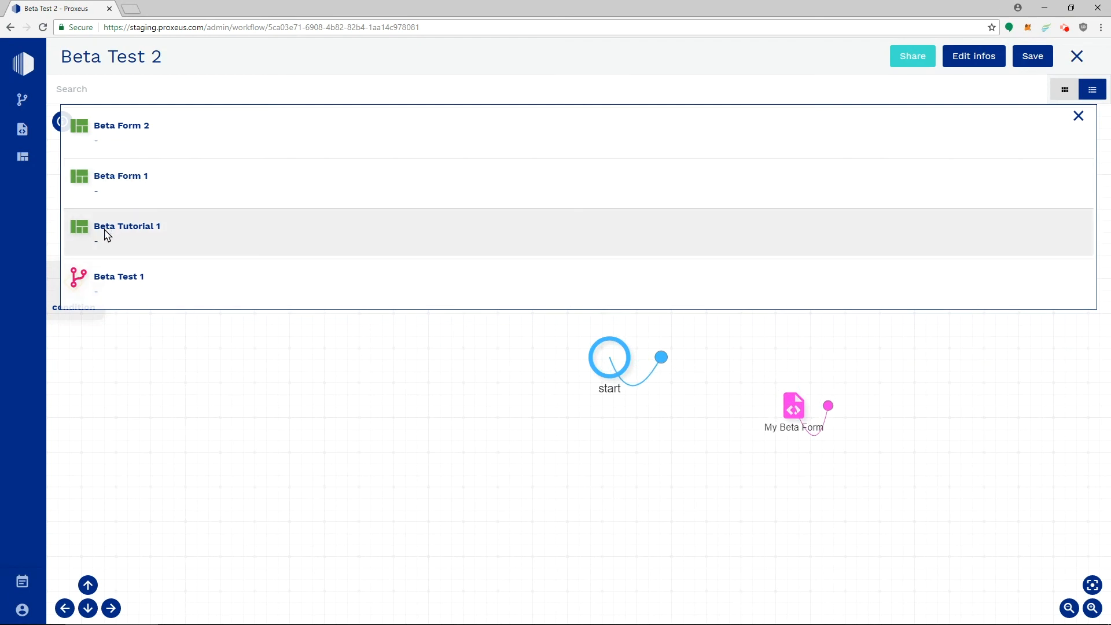
{"action": "left_click_drag", "start_coordinate": [108, 234], "coordinate": [922, 391]}
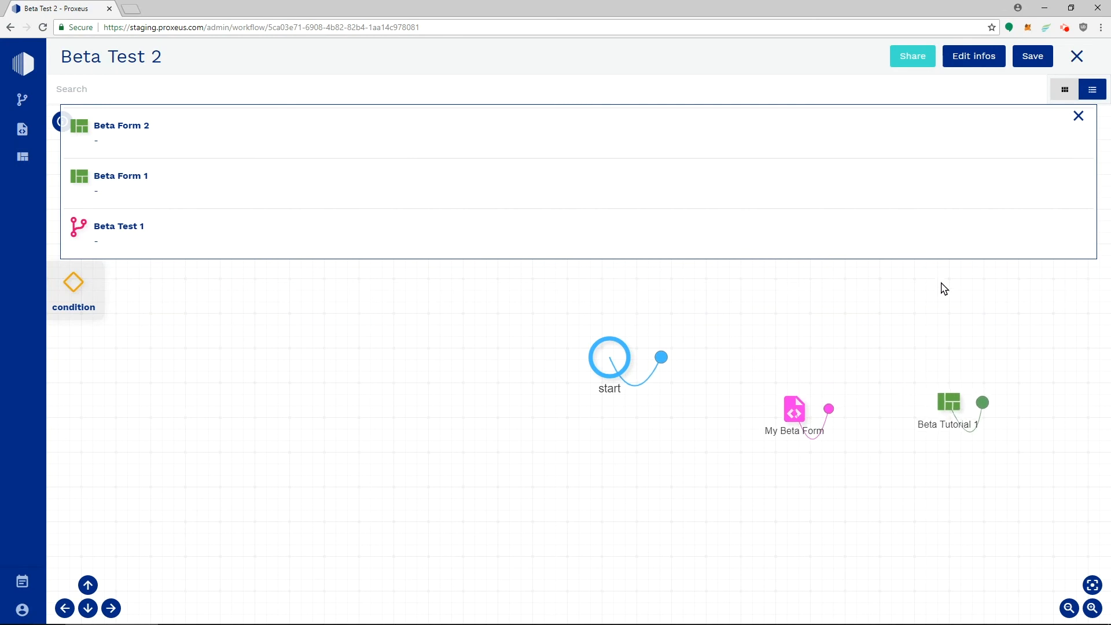
{"action": "left_click", "coordinate": [1078, 116]}
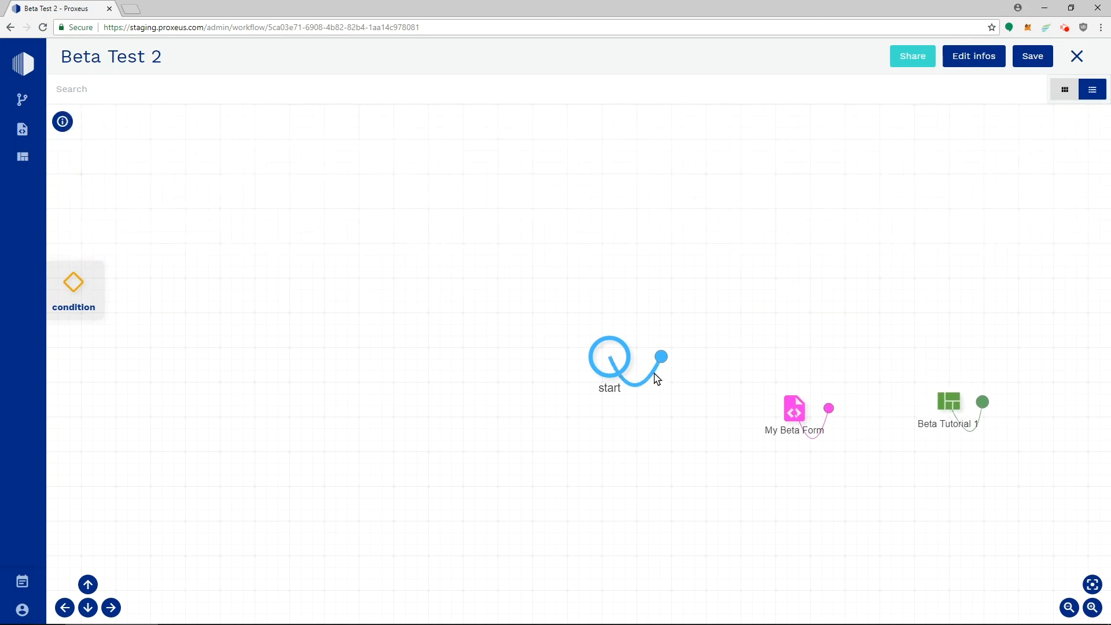
Connect start to My Beta Form and My Beta Form to Beta Tutorial 1, then save and close the workflow.
{"action": "left_click_drag", "start_coordinate": [661, 359], "coordinate": [797, 415]}
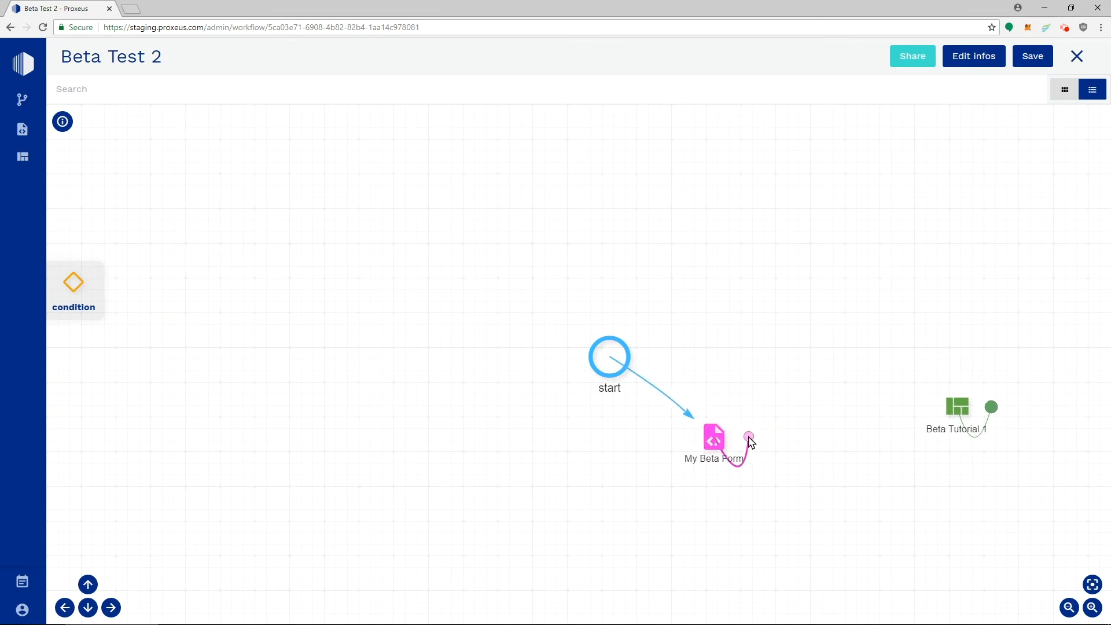
{"action": "left_click_drag", "start_coordinate": [748, 436], "coordinate": [964, 408]}
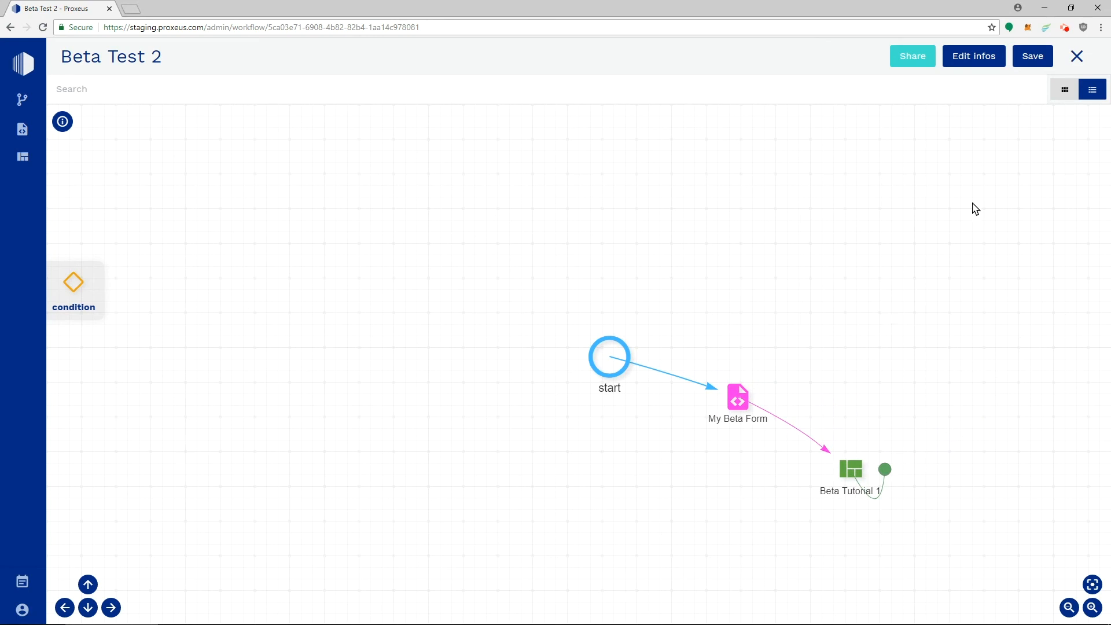
{"action": "left_click", "coordinate": [1035, 58]}
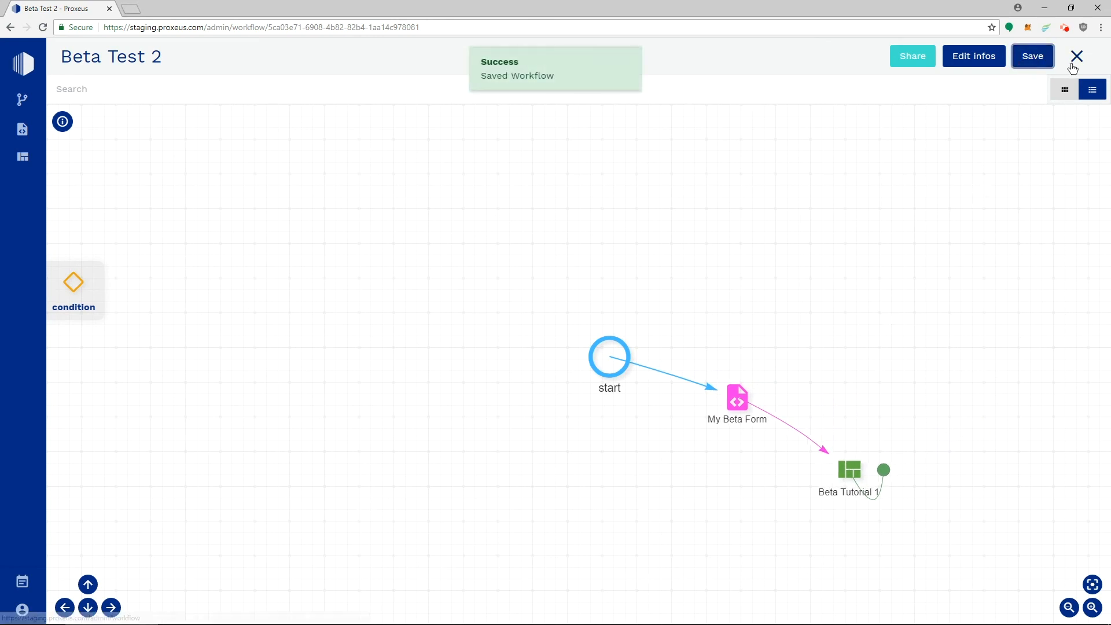
{"action": "left_click", "coordinate": [1076, 57]}
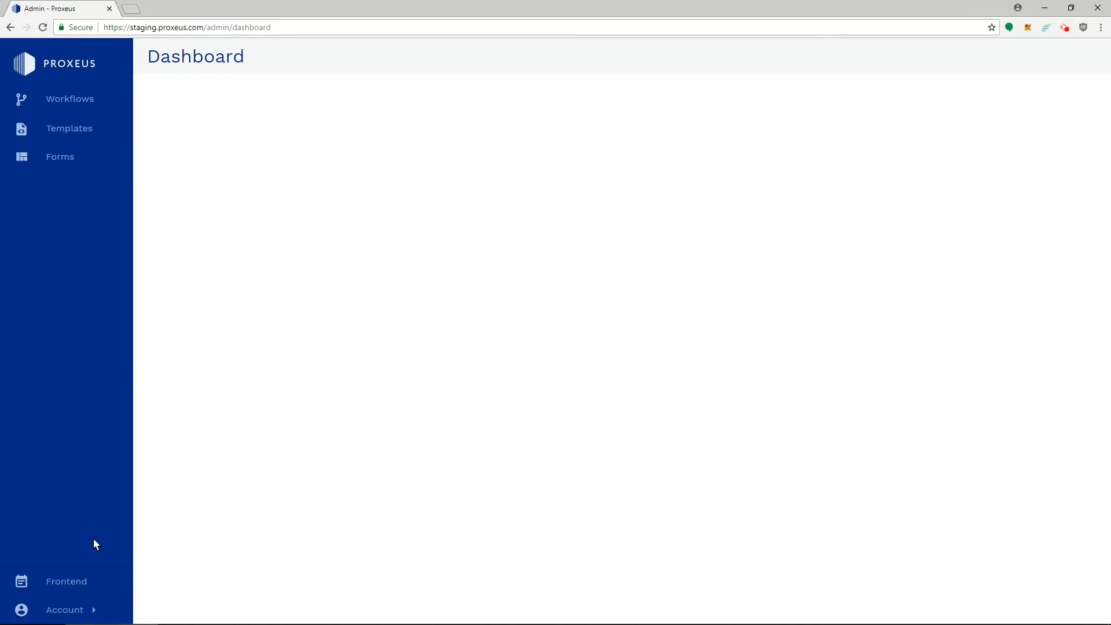
Switch to the frontend and create a new document from the Beta Test 2 workflow.
{"action": "left_click", "coordinate": [109, 581]}
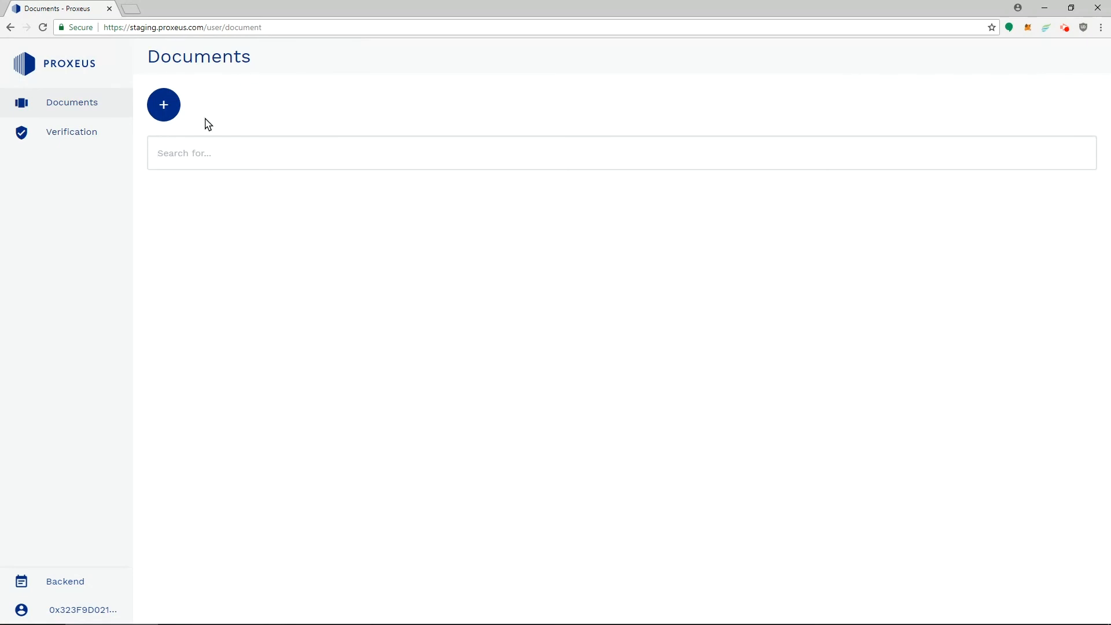
{"action": "left_click", "coordinate": [173, 113]}
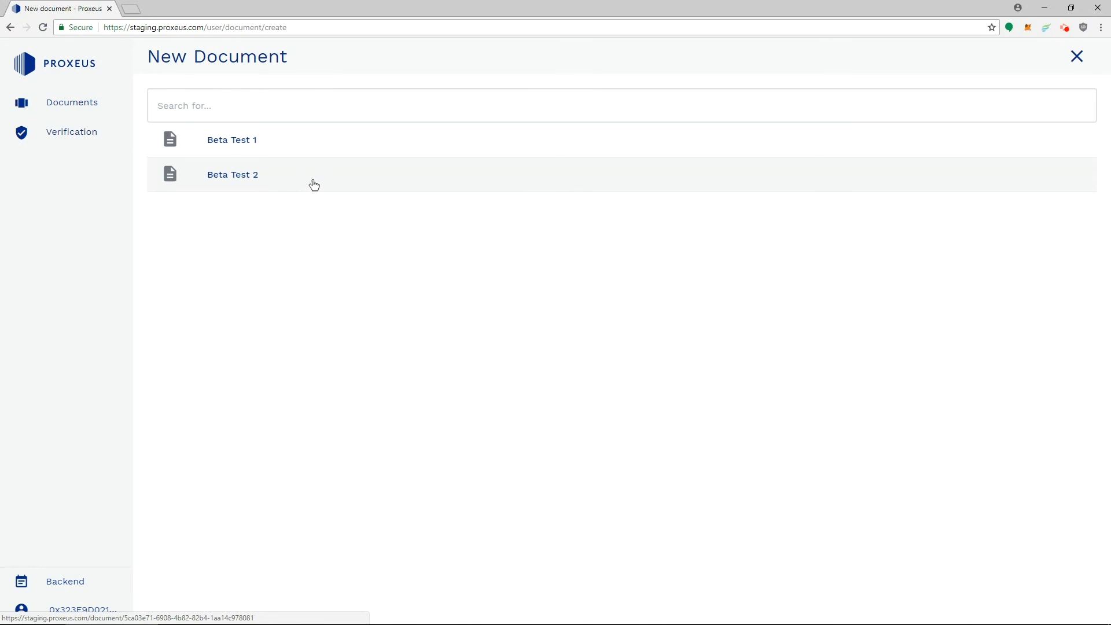
{"action": "left_click", "coordinate": [314, 185]}
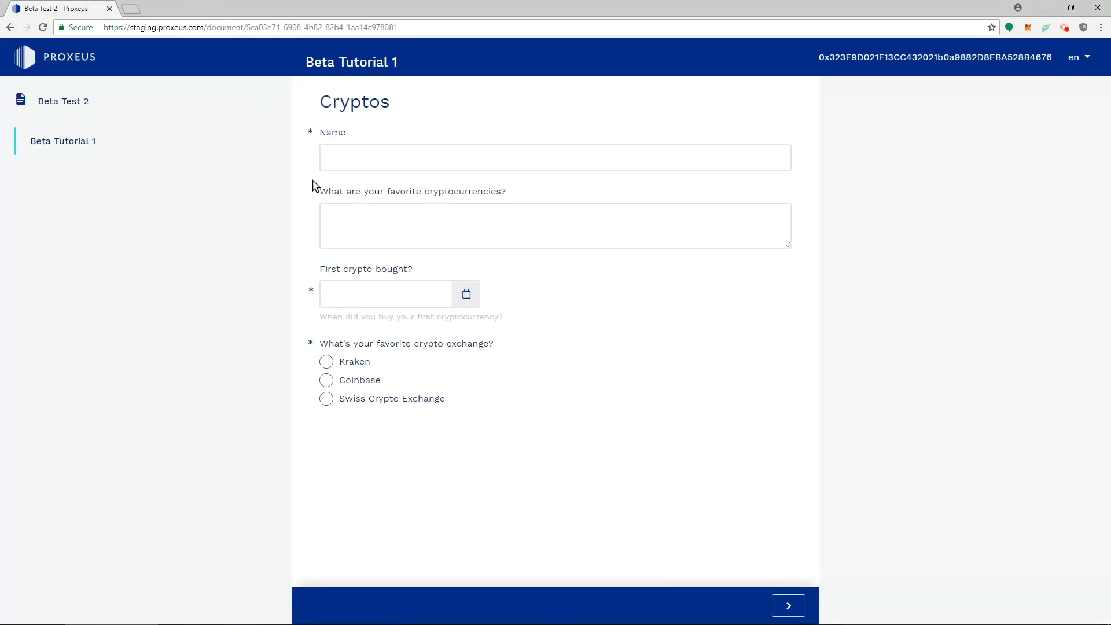
Fill in the Cryptos form full screen with a first name, XES and ETH on separate lines, date 19.06.2018 and exchange Kraken.
{"action": "key", "text": "F11"}
{"action": "left_click", "coordinate": [714, 121]}
{"action": "type", "text": "Fabian"}
{"action": "key", "text": "Tab"}
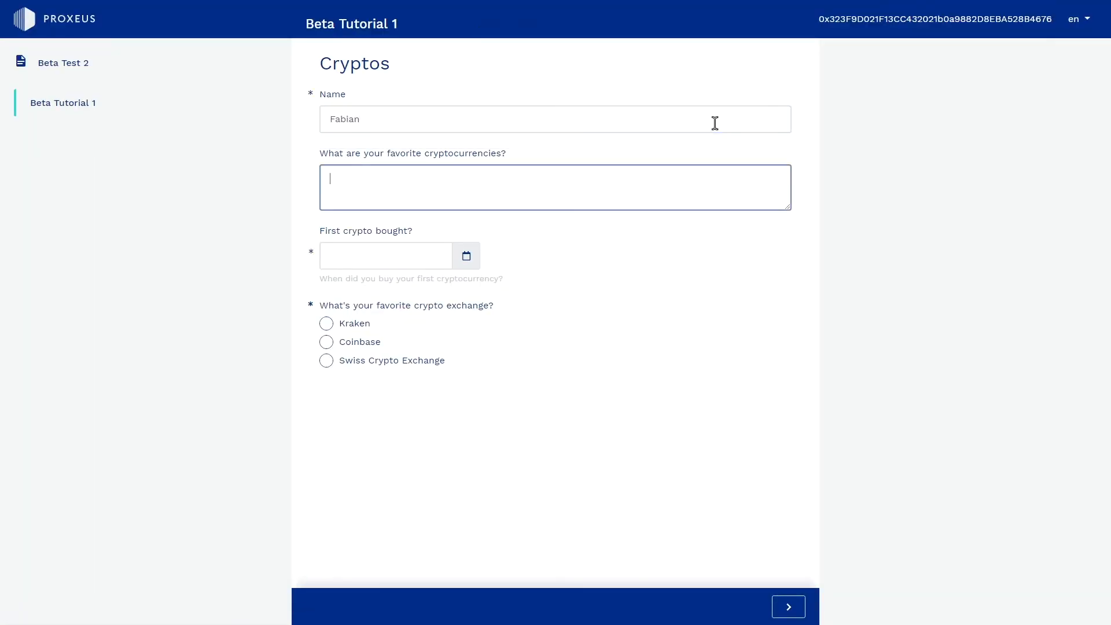
{"action": "type", "text": "XES"}
{"action": "key", "text": "Return"}
{"action": "type", "text": "ETH"}
{"action": "left_click", "coordinate": [404, 258]}
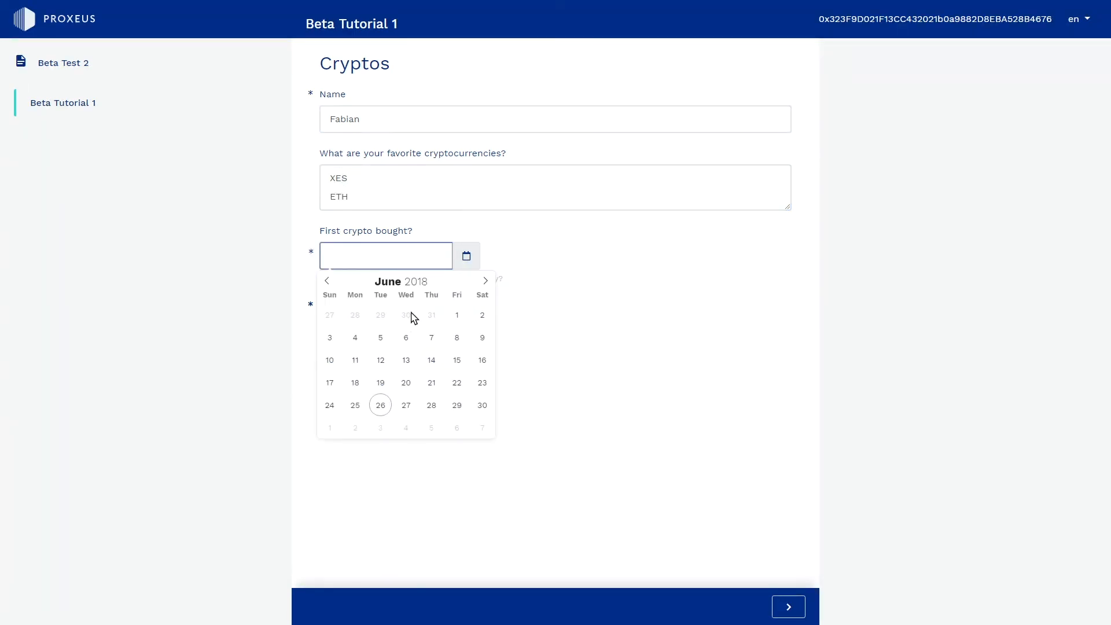
{"action": "left_click", "coordinate": [383, 383]}
{"action": "left_click", "coordinate": [333, 328]}
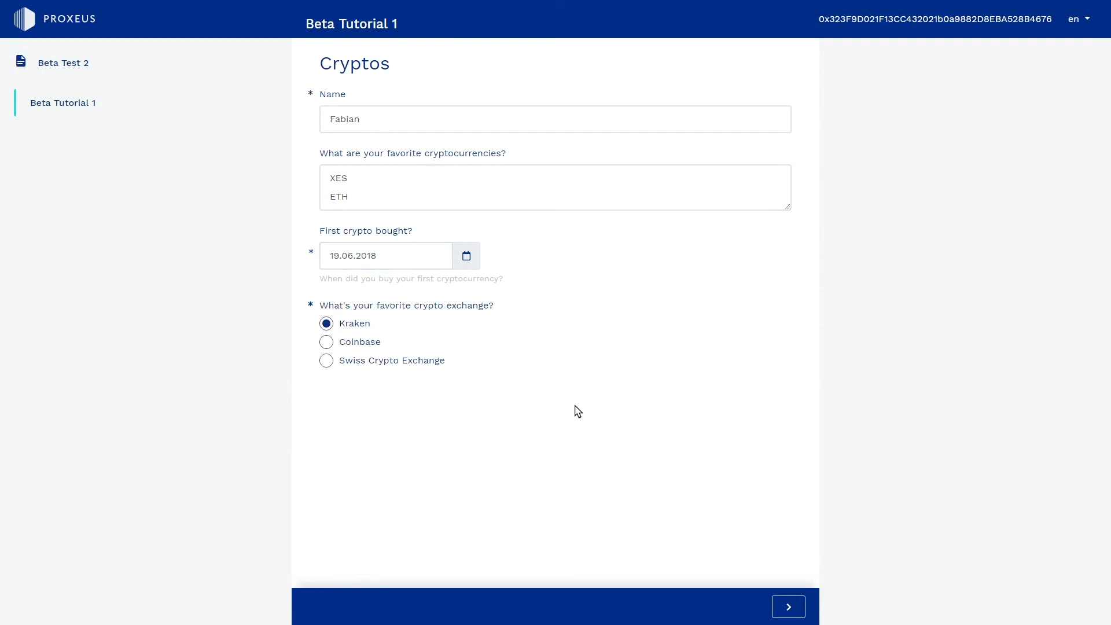
Proceed to the confirmation page, preview the My Beta Form certificate and close the preview.
{"action": "left_click", "coordinate": [787, 608]}
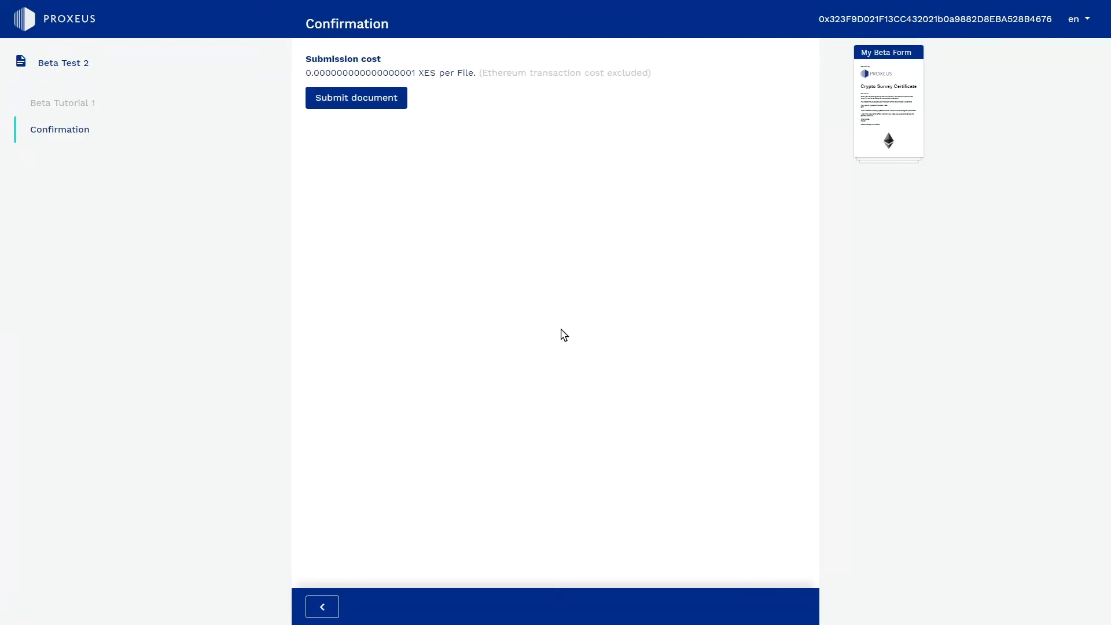
{"action": "left_click", "coordinate": [879, 101]}
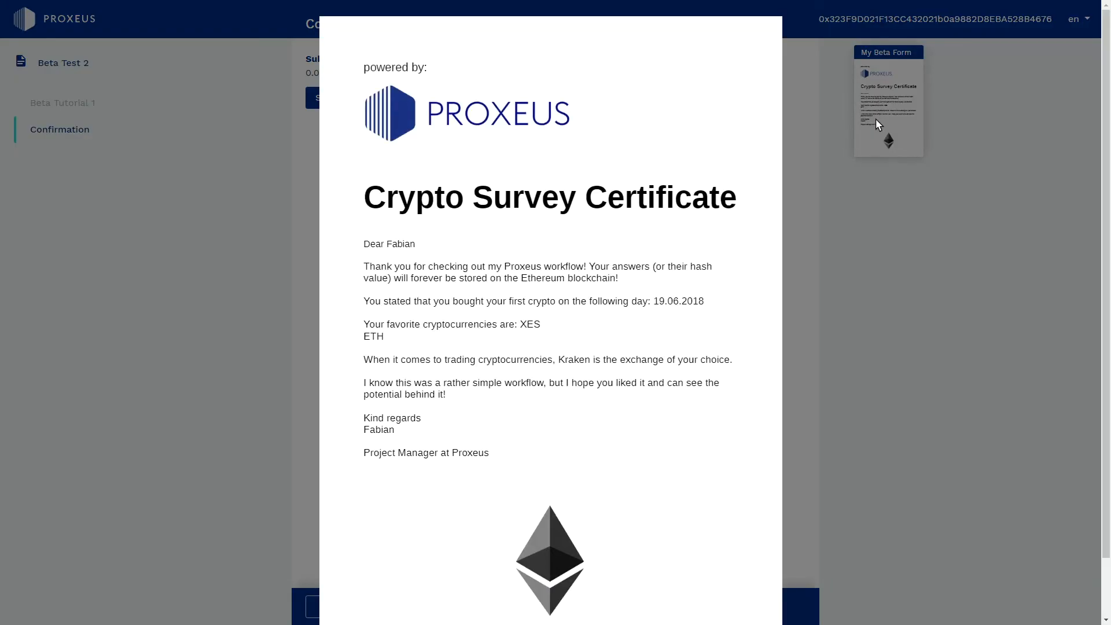
{"action": "left_click", "coordinate": [857, 276]}
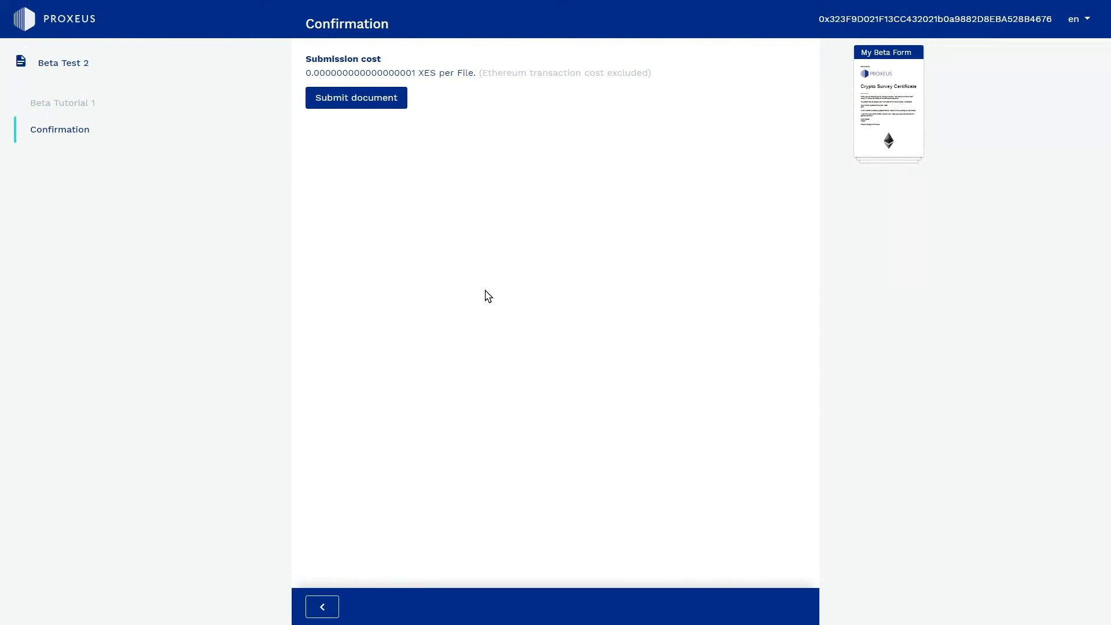
Submit the document and confirm the first MetaMask transaction with a gas price of 100 GWEI.
{"action": "left_click", "coordinate": [383, 107]}
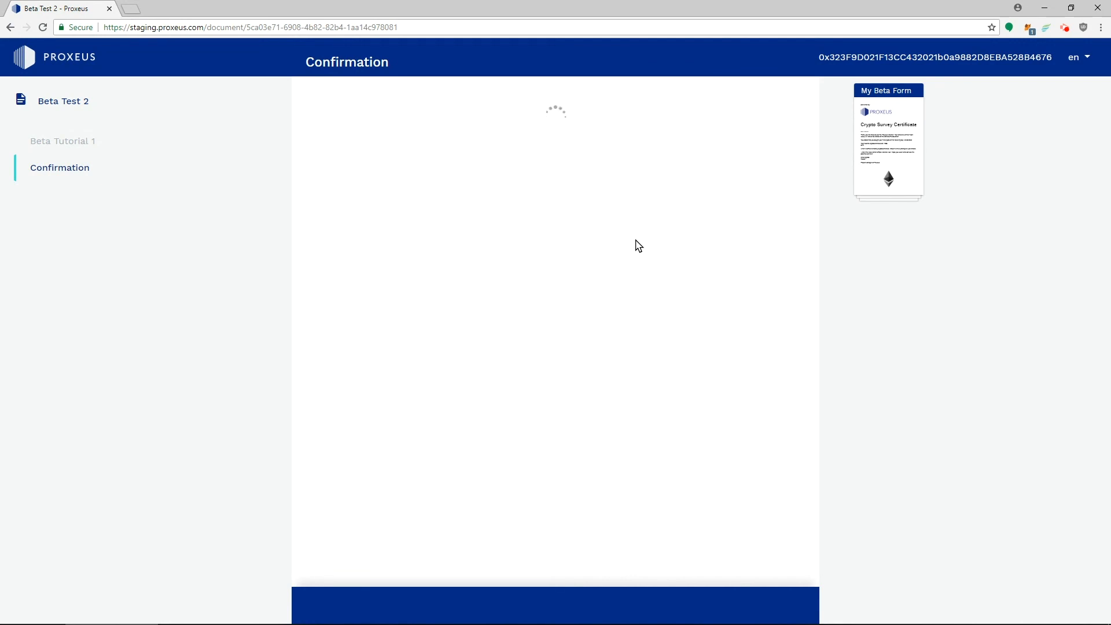
{"action": "left_click", "coordinate": [1029, 28]}
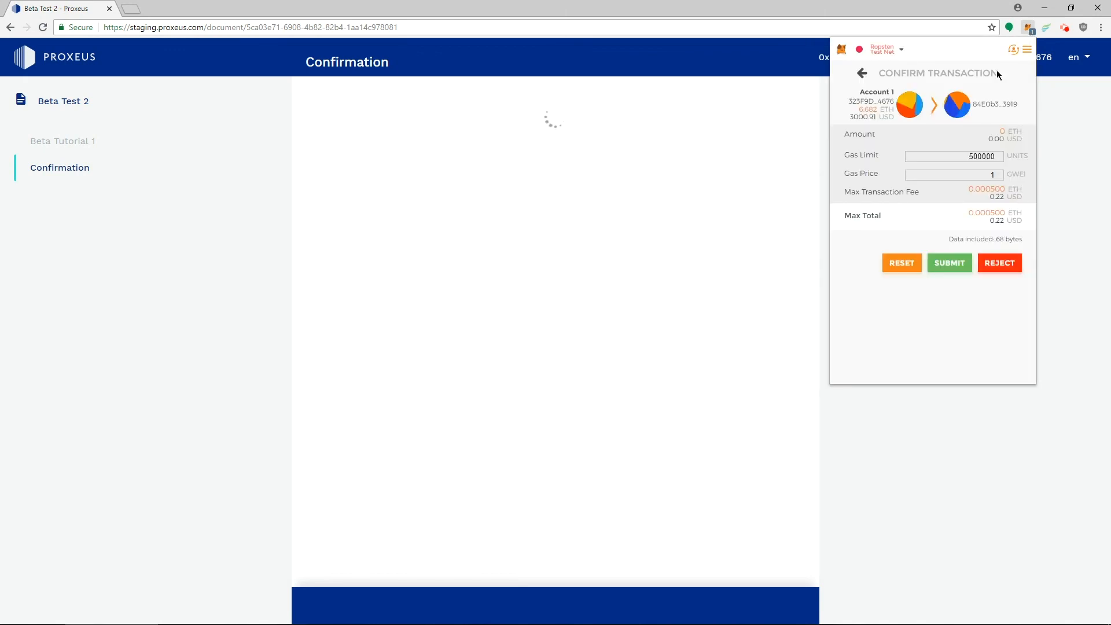
{"action": "left_click", "coordinate": [994, 173]}
{"action": "key", "text": "BackSpace"}
{"action": "type", "text": "100"}
{"action": "left_click", "coordinate": [952, 263]}
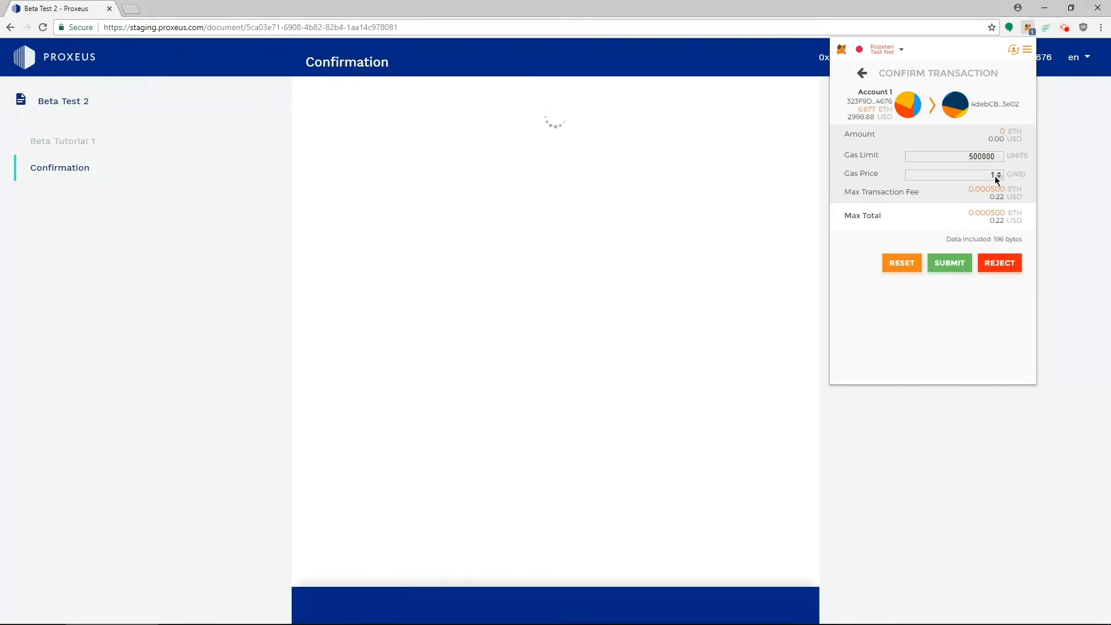
Set the second MetaMask transaction's gas price to 100 GWEI, submit it and dismiss the wallet window.
{"action": "left_click", "coordinate": [993, 173]}
{"action": "type", "text": "00"}
{"action": "left_click", "coordinate": [951, 264]}
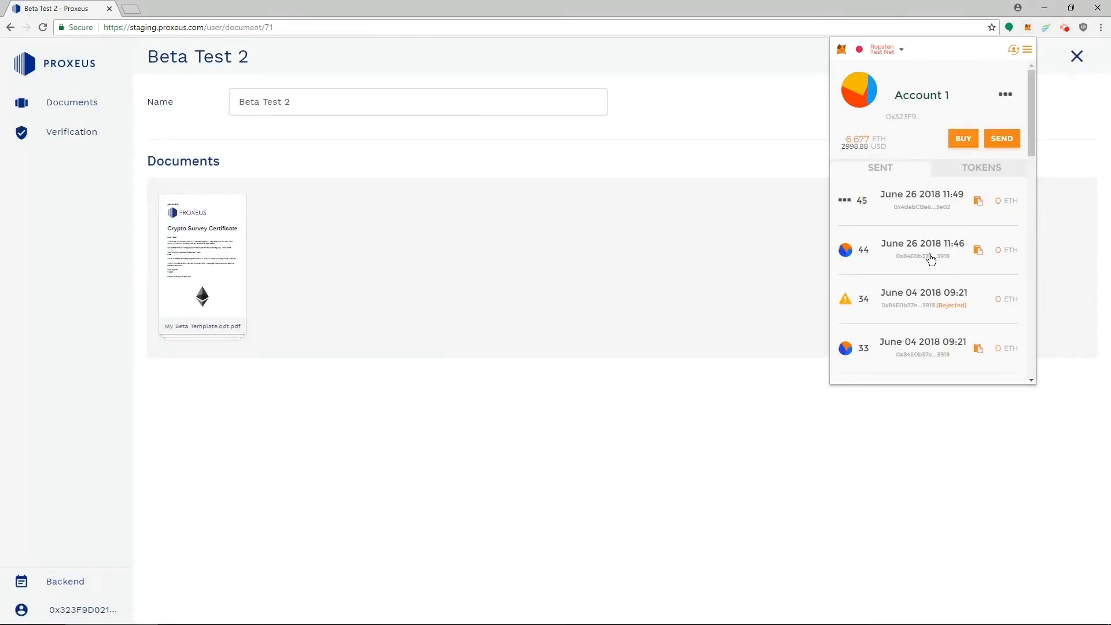
{"action": "left_click", "coordinate": [747, 165]}
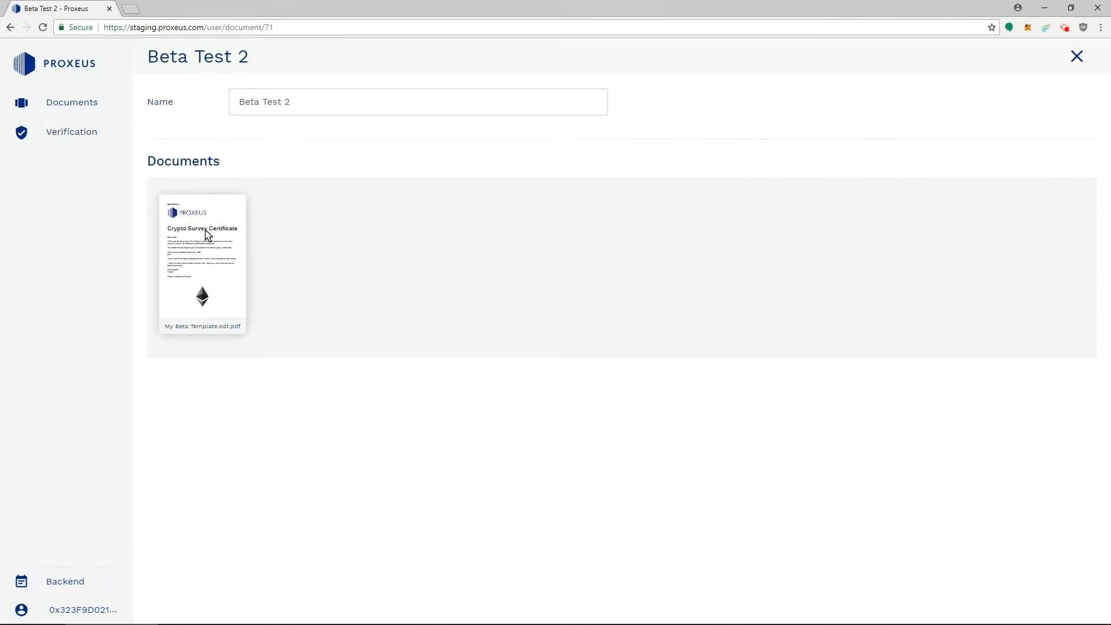
Open the generated certificate full size, save it as My+Beta+Template.odt.pdf in the Beta folder and close the preview.
{"action": "mouse_move", "coordinate": [199, 215]}
{"action": "left_click", "coordinate": [184, 198]}
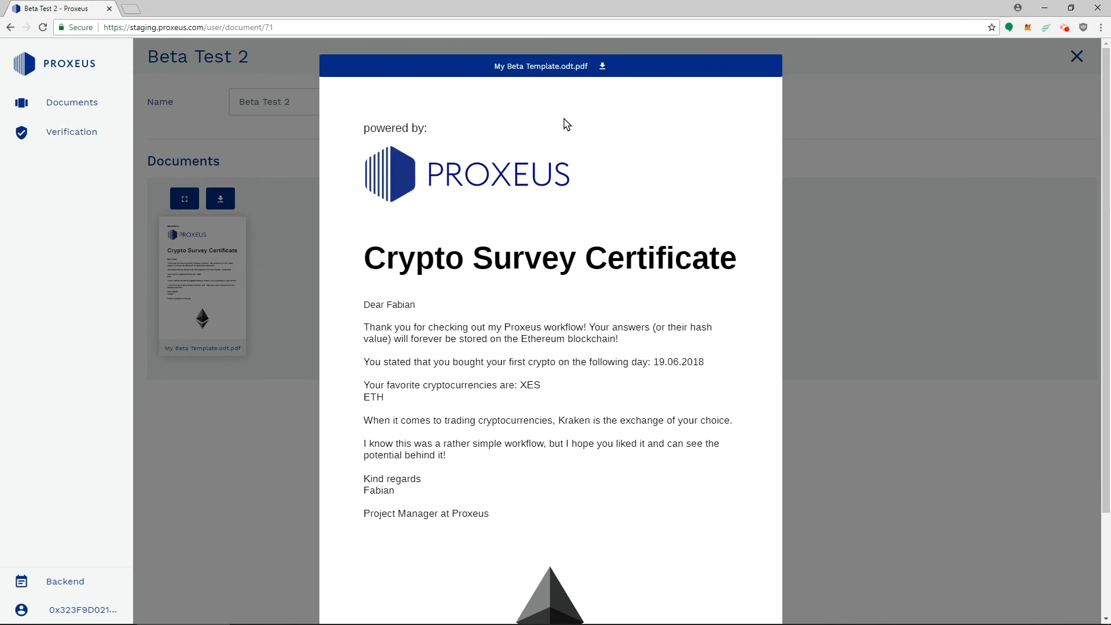
{"action": "left_click", "coordinate": [602, 66]}
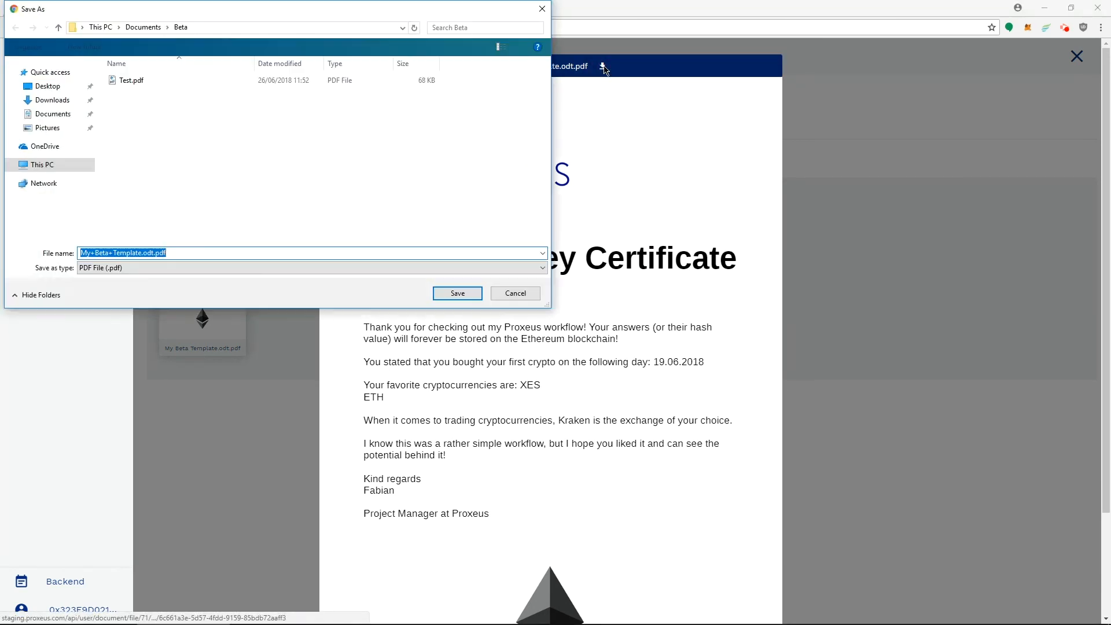
{"action": "left_click", "coordinate": [458, 295]}
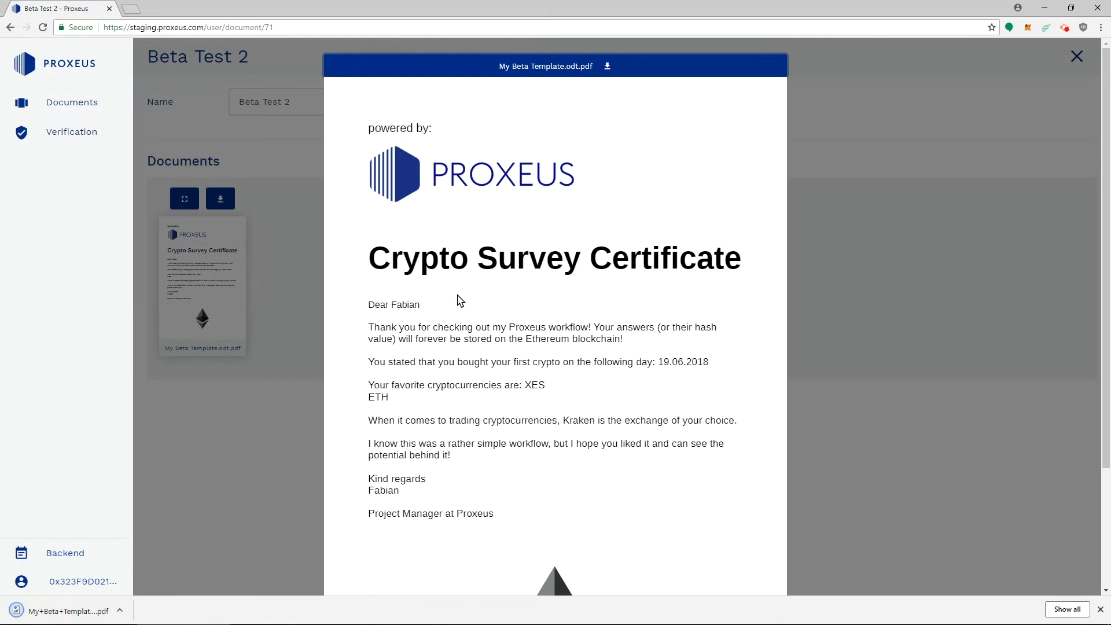
{"action": "left_click", "coordinate": [863, 318]}
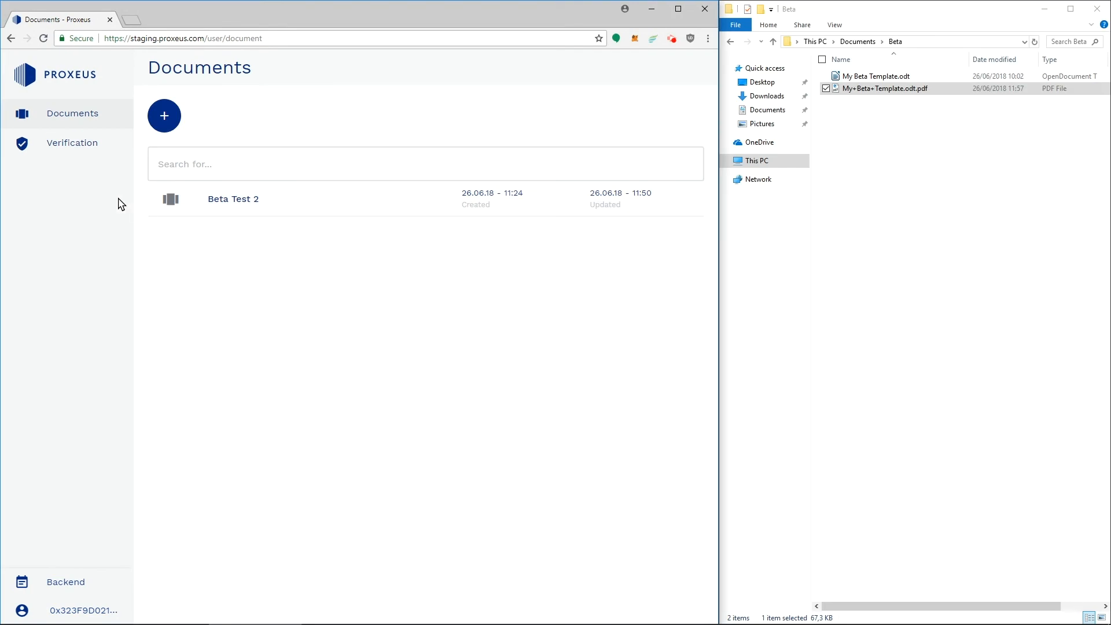
Verify the downloaded My+Beta+Template.odt.pdf from the Beta folder with Proxeus document verification.
{"action": "left_click", "coordinate": [67, 144]}
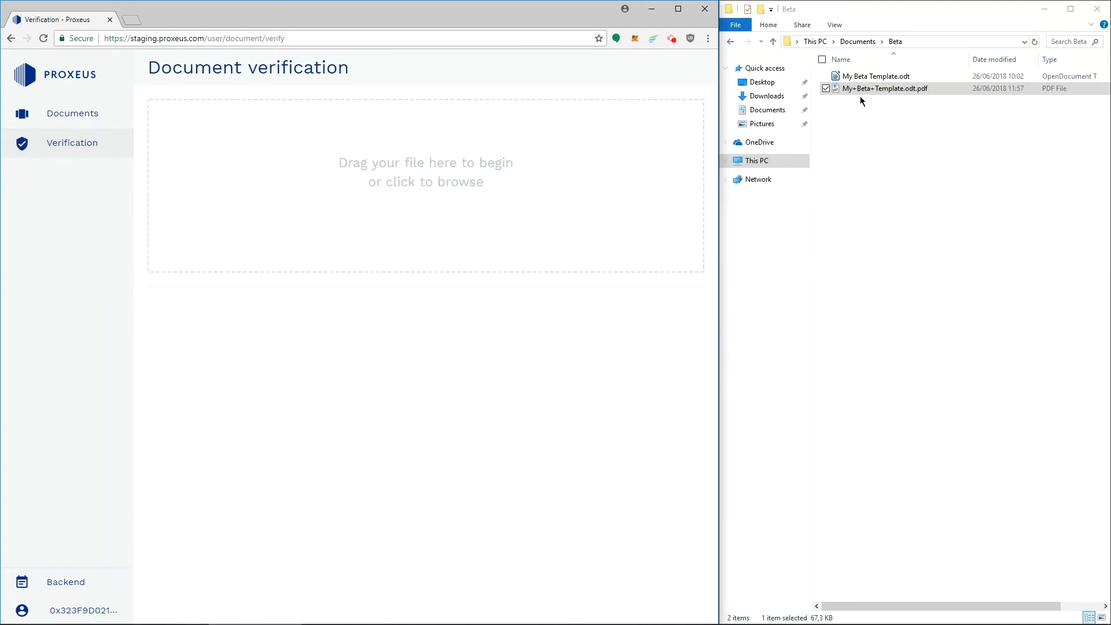
{"action": "left_click_drag", "start_coordinate": [868, 88], "coordinate": [508, 235]}
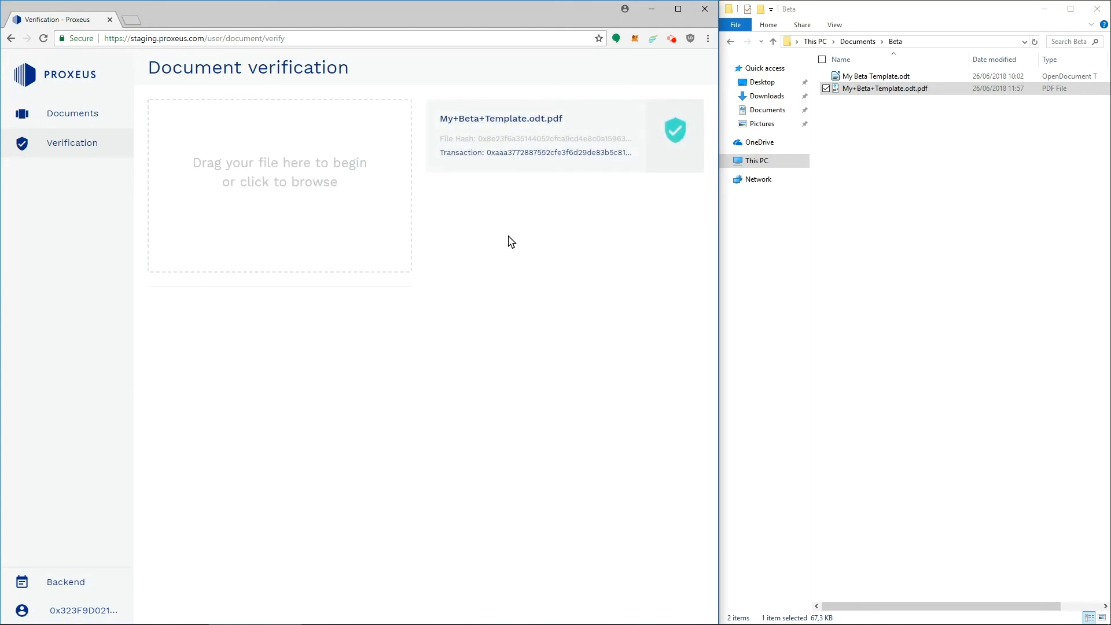